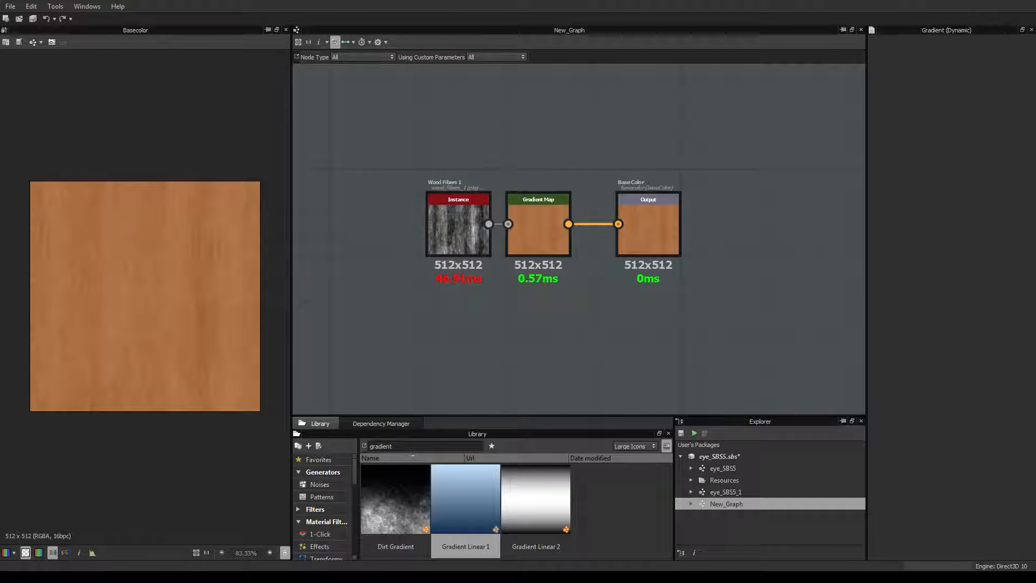
Add a Gradient (Dynamic) node to the graph and place it below the Gradient Map node
right_click(596, 295)
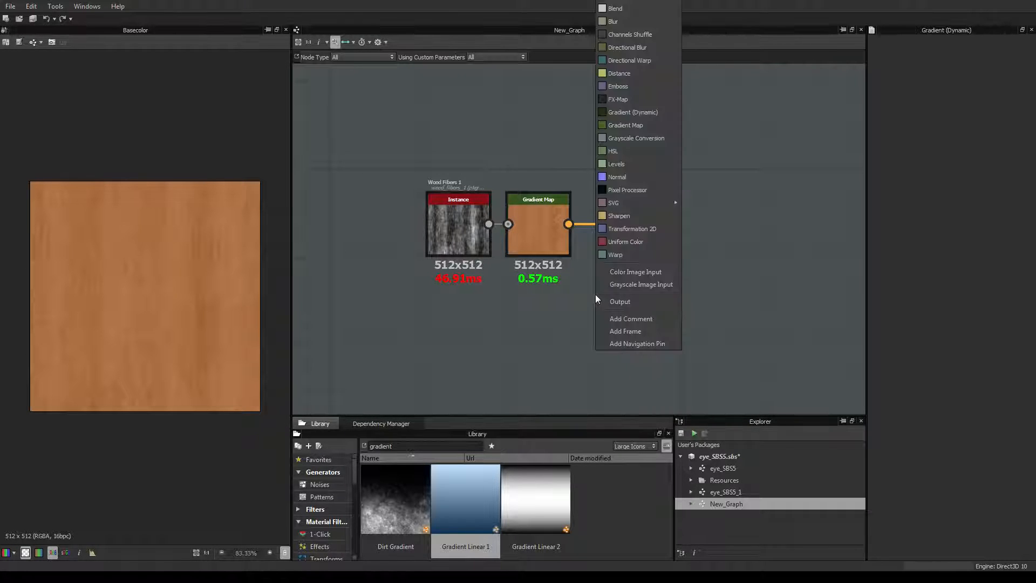
click(636, 113)
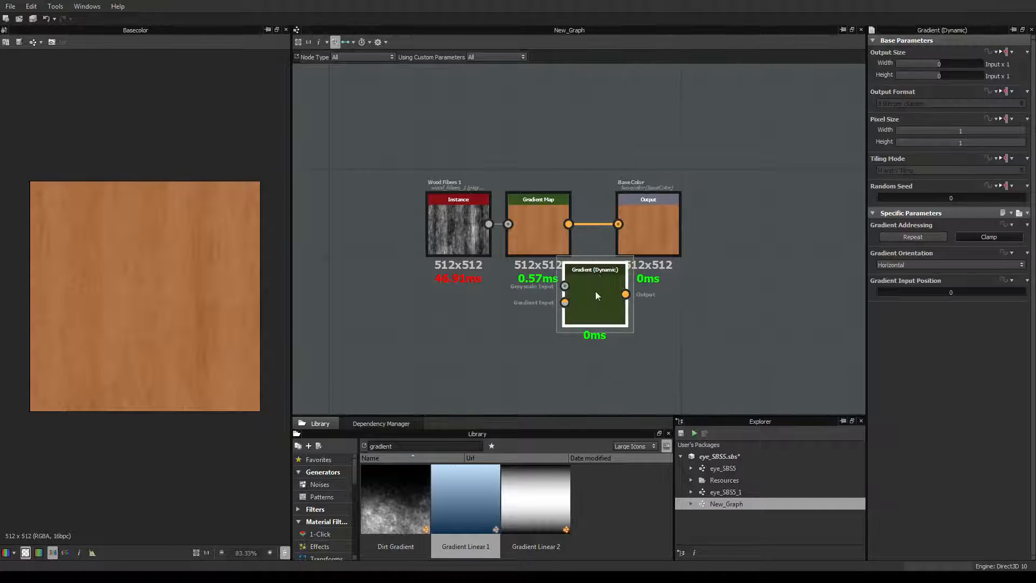
drag(595, 291, 541, 335)
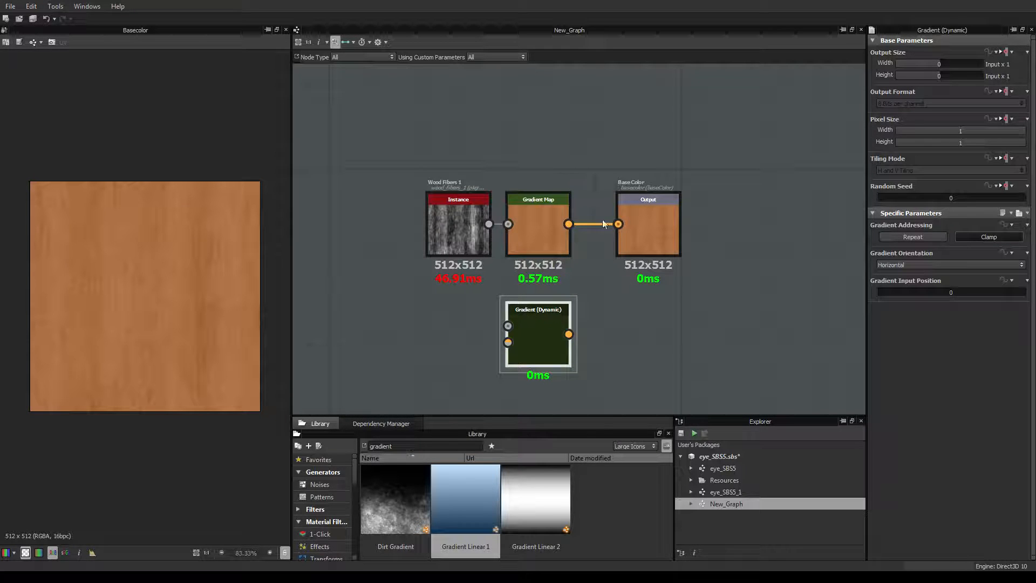
Spread the nodes out for clear spacing and connect Wood Fibers 1 to the Grayscale Input of Gradient (Dynamic)
click(531, 213)
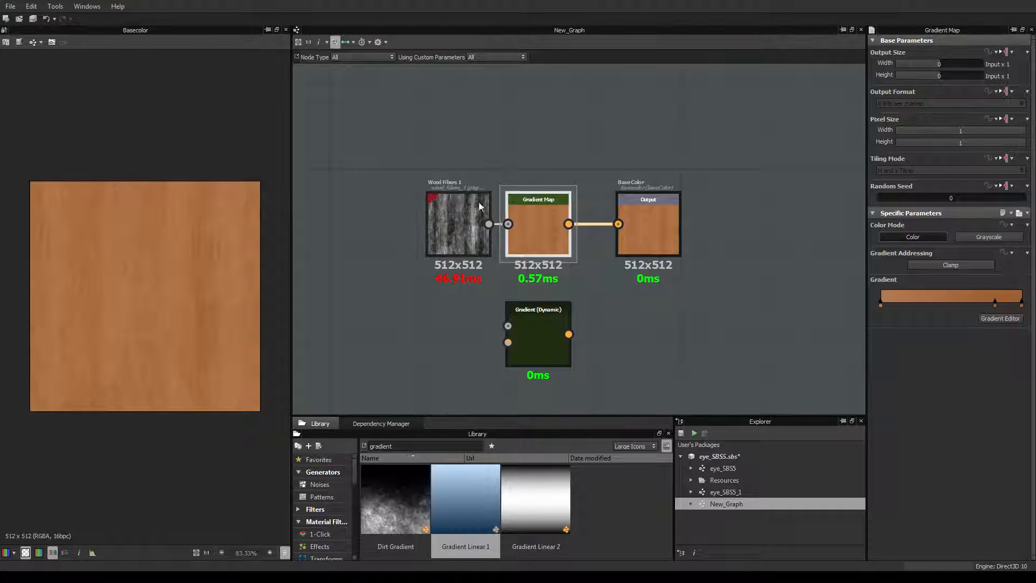
drag(466, 207, 455, 189)
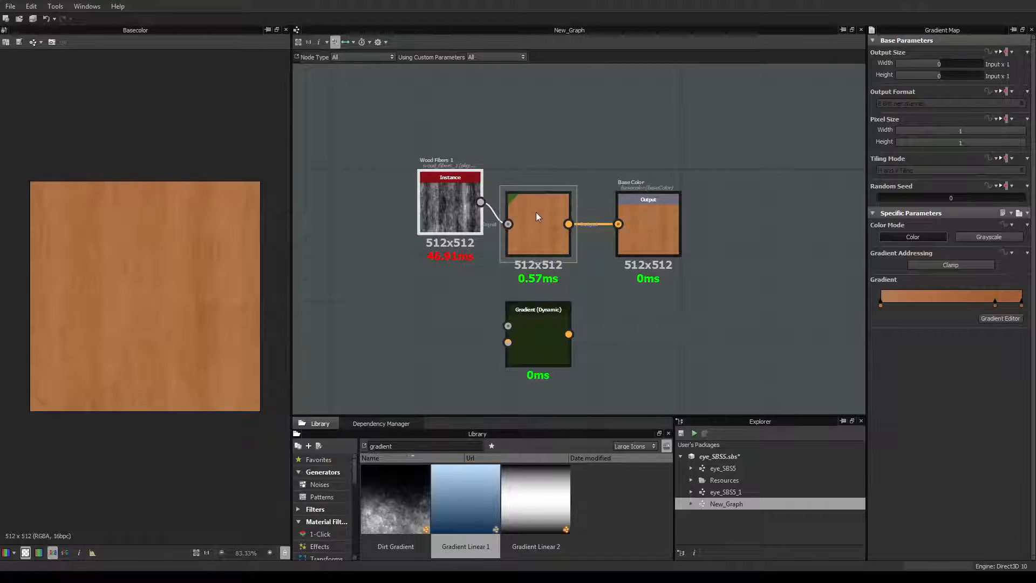
drag(536, 212, 533, 186)
drag(651, 219, 653, 196)
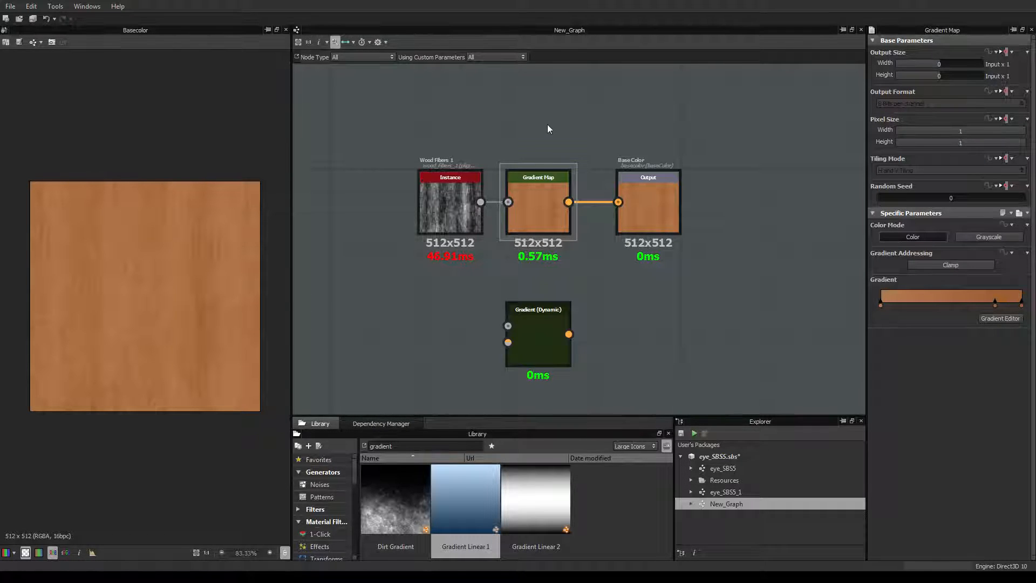
drag(456, 209, 363, 206)
click(529, 327)
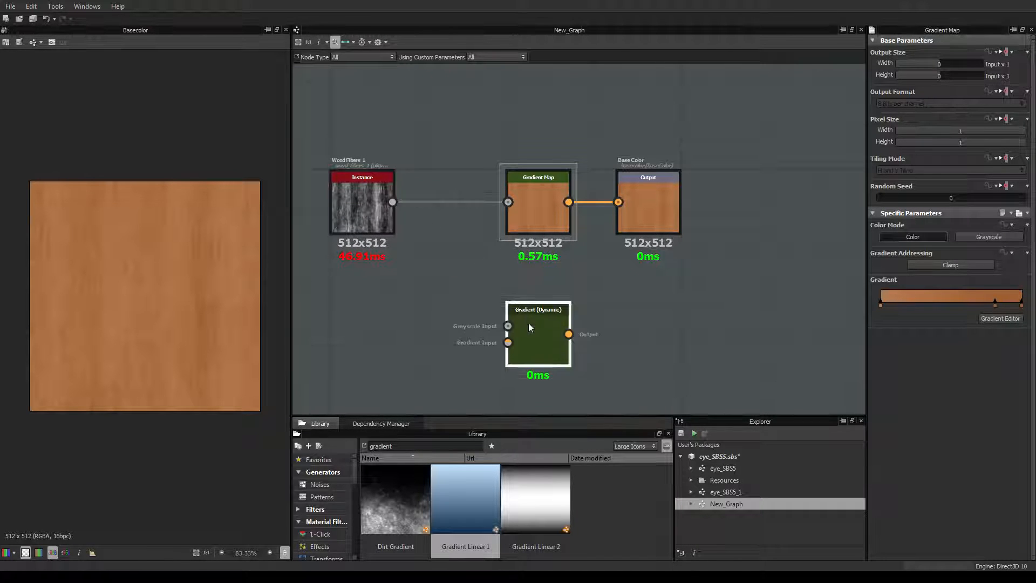
drag(528, 323, 526, 302)
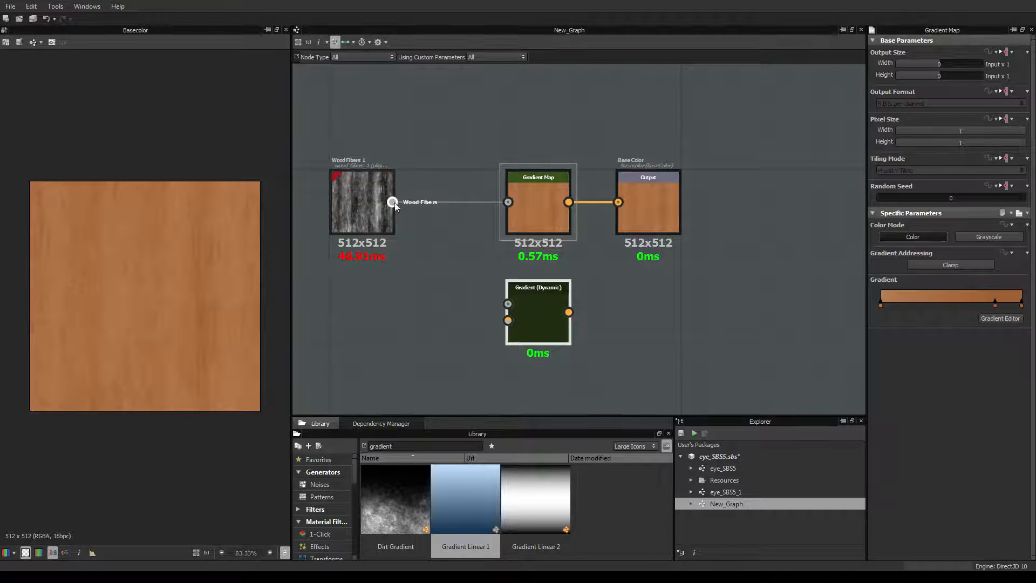
drag(392, 202, 508, 304)
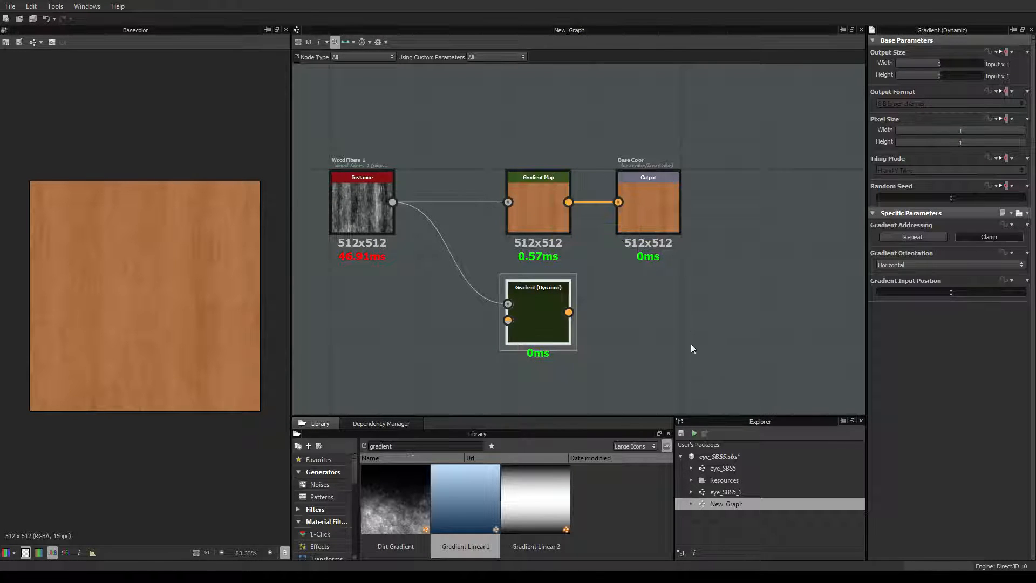
Examine the Gradient Map's color gradient and its wood result in the 2D preview and the graph
click(537, 201)
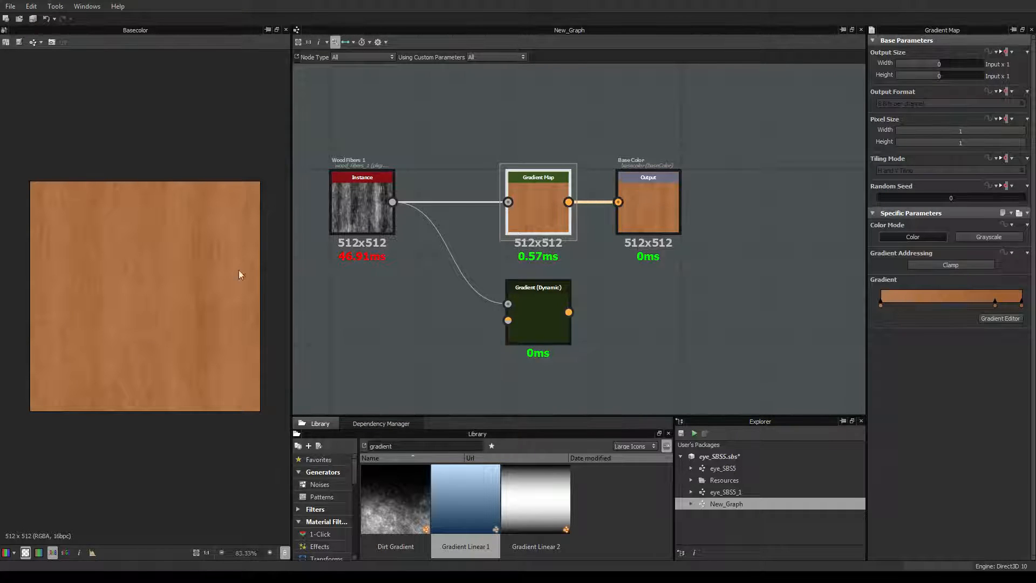
scroll(170, 285, up, 1)
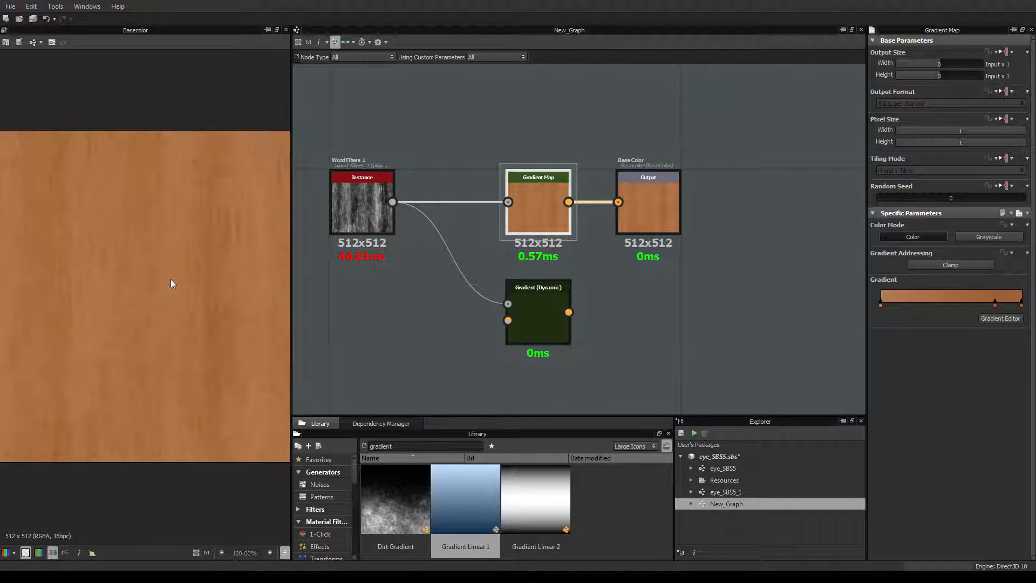
scroll(170, 285, down, 1)
scroll(183, 252, up, 1)
scroll(182, 250, down, 1)
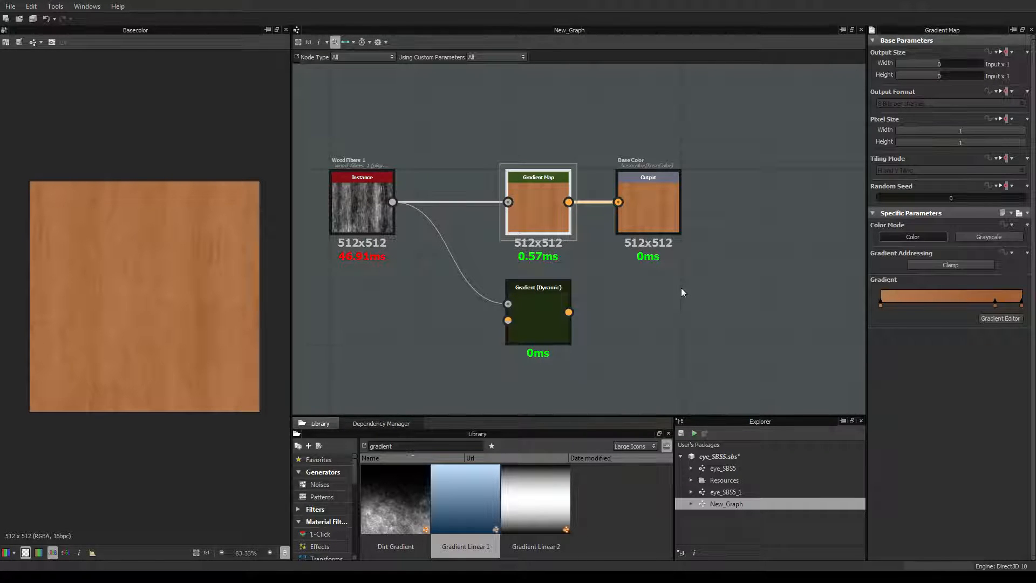
middle_drag(461, 134, 504, 139)
scroll(504, 139, up, 1)
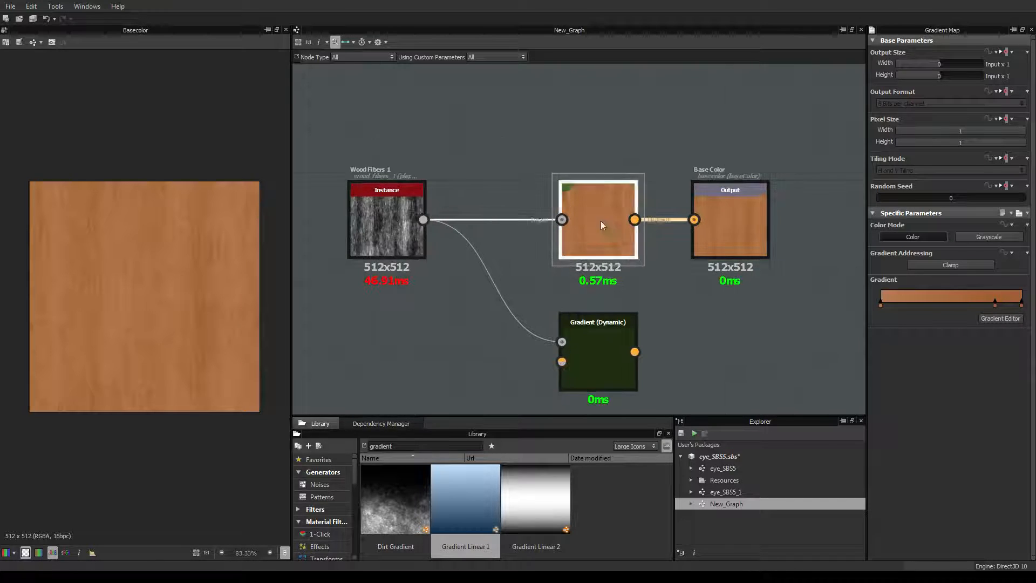
scroll(727, 330, down, 1)
middle_drag(727, 329, 714, 289)
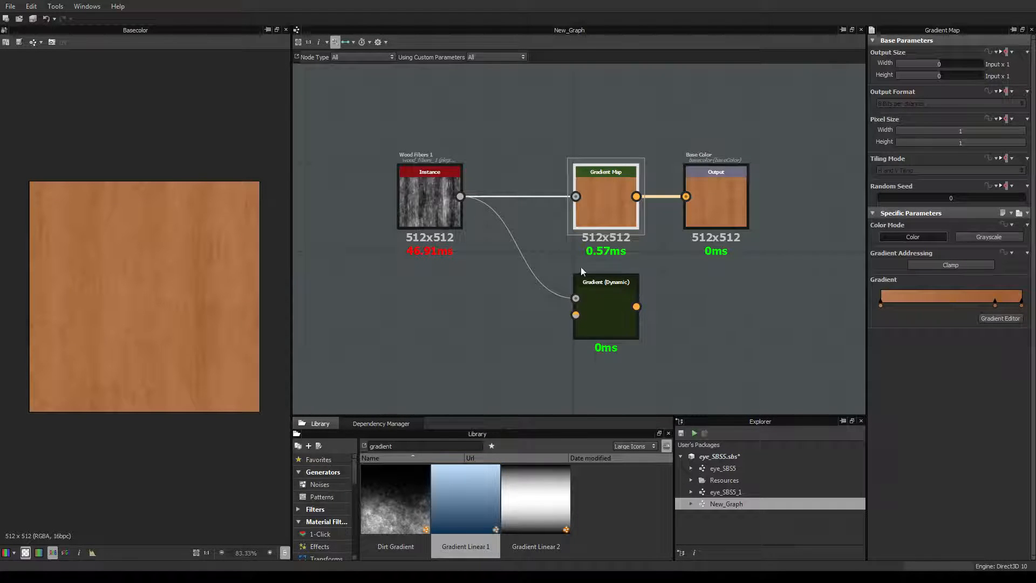
Bring the stray Gradient Linear 1 node close to the chain, below Wood Fibers 1, and preview its output
scroll(695, 296, down, 2)
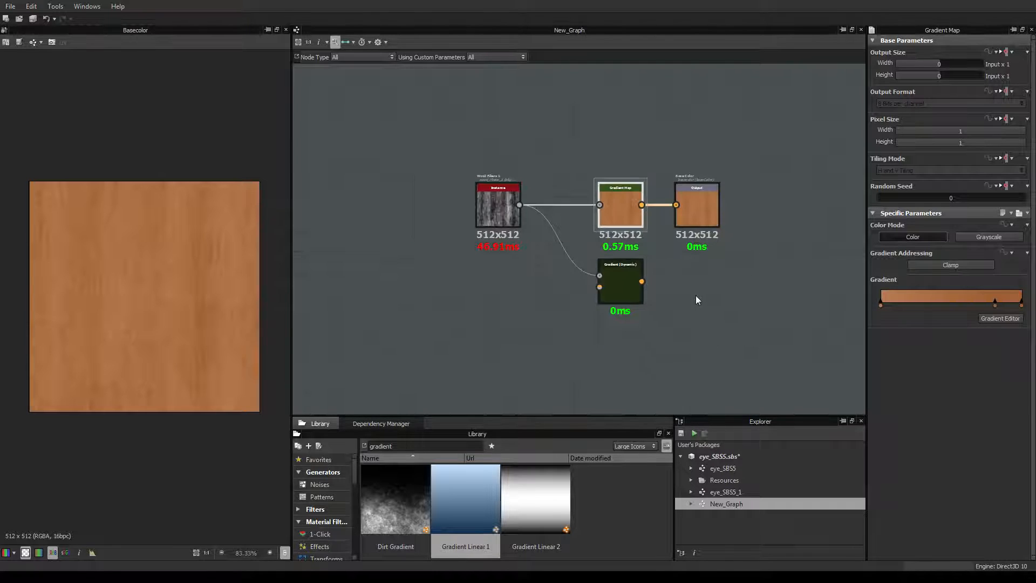
scroll(695, 295, up, 3)
scroll(664, 308, down, 5)
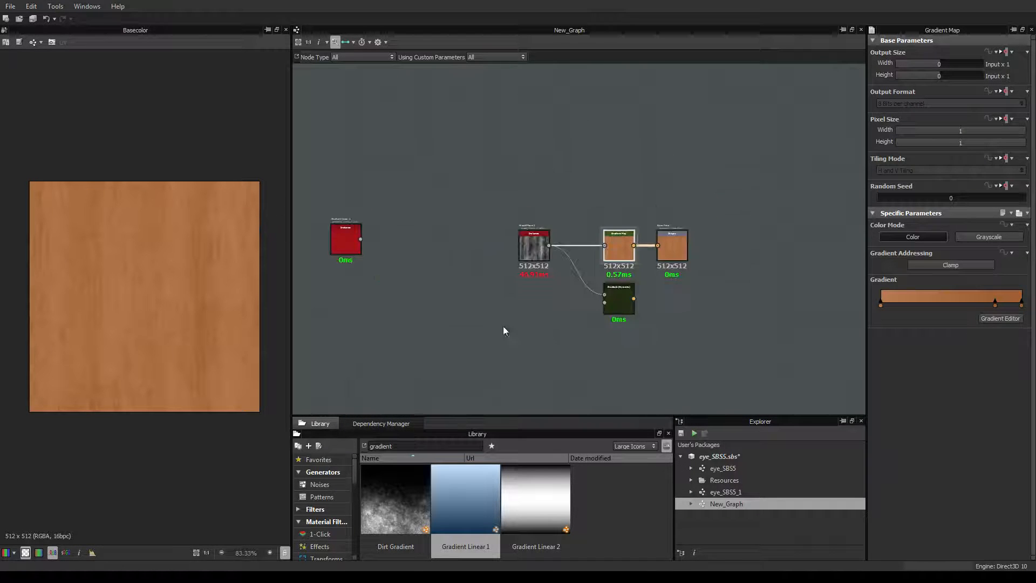
drag(400, 277, 486, 328)
scroll(620, 355, up, 3)
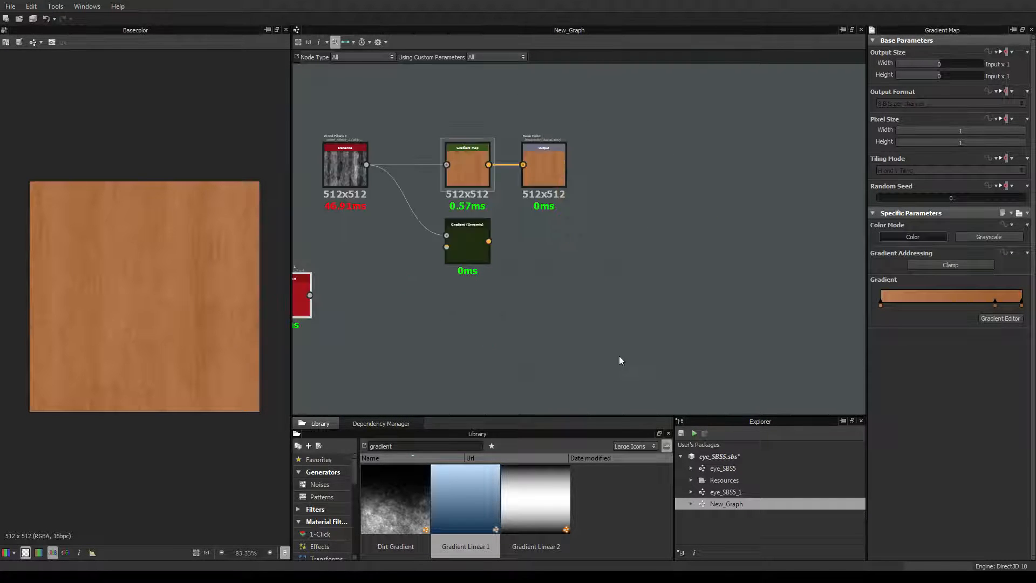
scroll(700, 341, up, 2)
scroll(699, 338, down, 3)
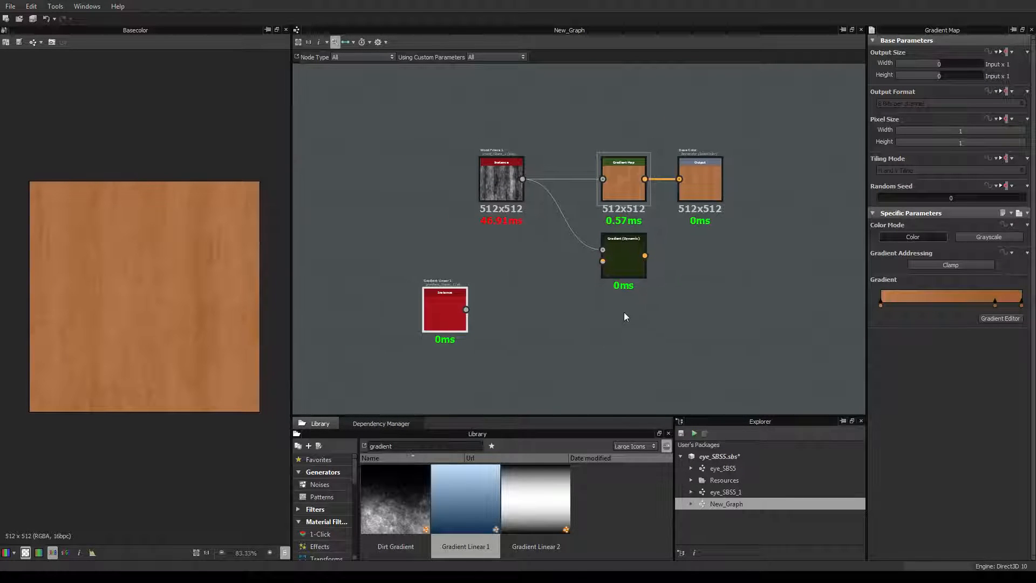
click(621, 262)
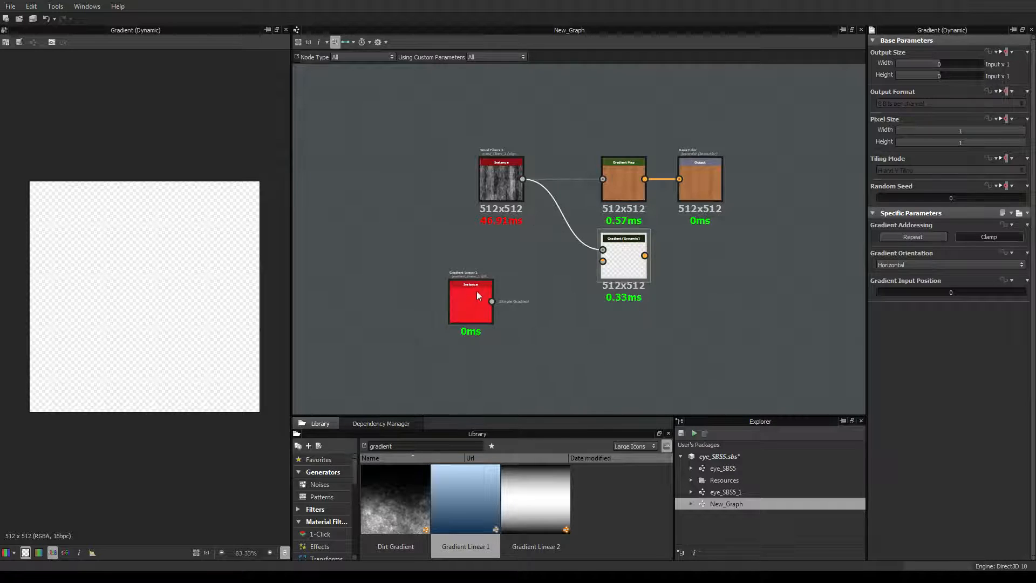
click(473, 306)
Connect the Gradient Linear 1 output to the Gradient Input of the Gradient (Dynamic) node
scroll(543, 323, up, 4)
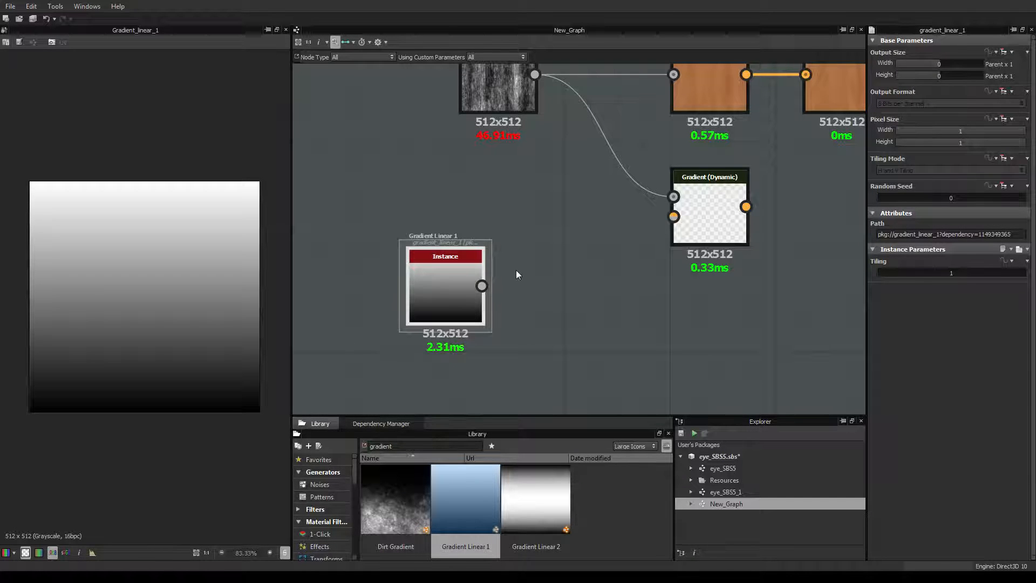
scroll(716, 298, down, 6)
middle_drag(667, 281, 543, 295)
scroll(574, 281, up, 5)
scroll(543, 294, up, 2)
middle_drag(602, 271, 540, 315)
scroll(518, 280, down, 2)
drag(495, 248, 523, 238)
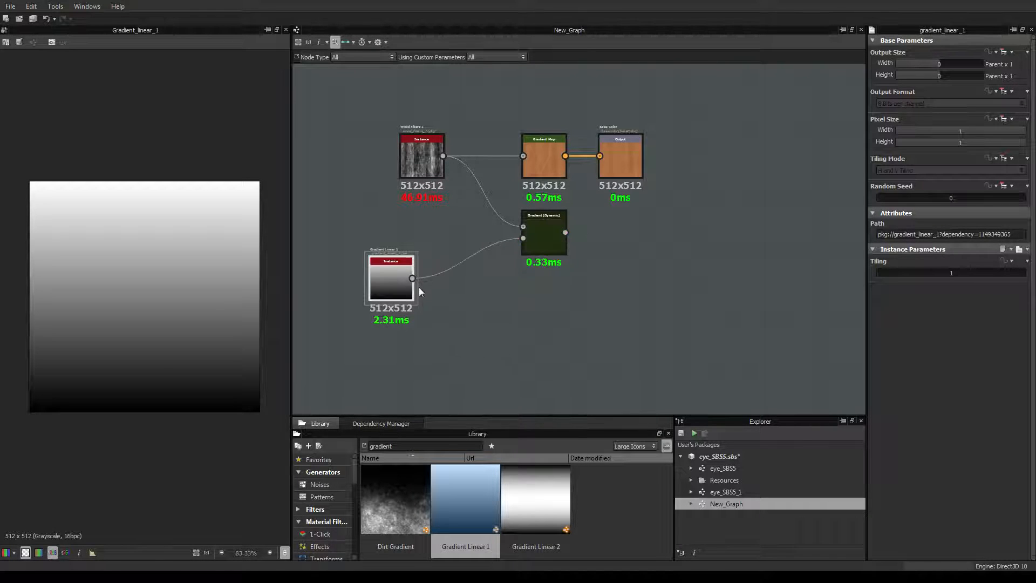
Preview the Gradient (Dynamic) node and set its Gradient Orientation to Vertical
double_click(542, 239)
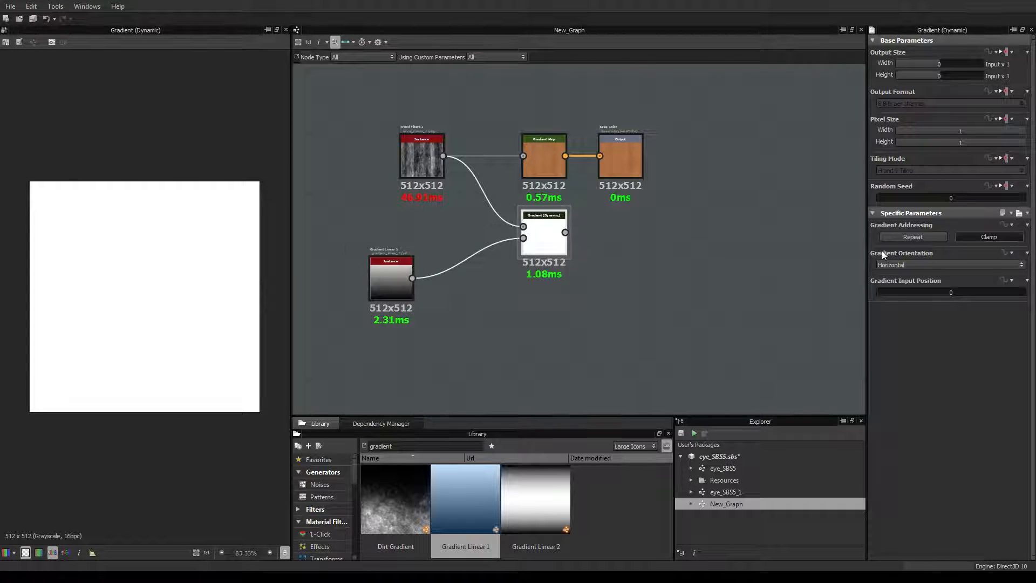
scroll(412, 271, up, 4)
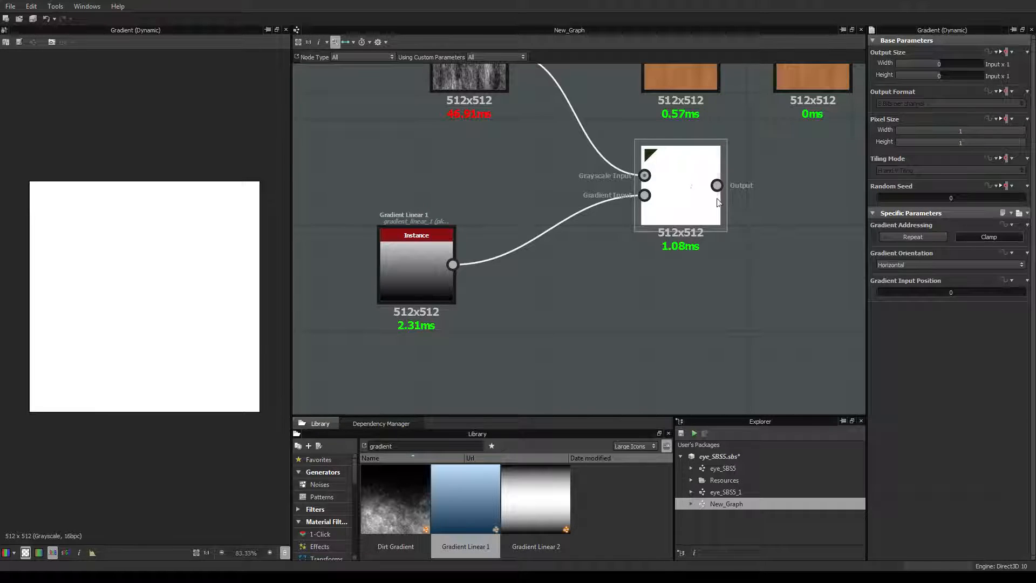
click(918, 266)
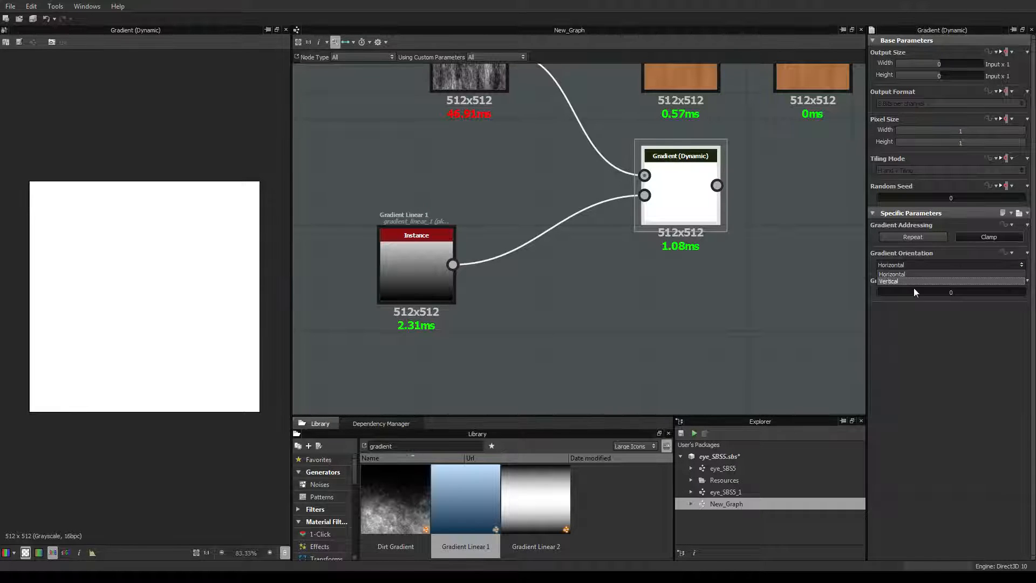
click(915, 280)
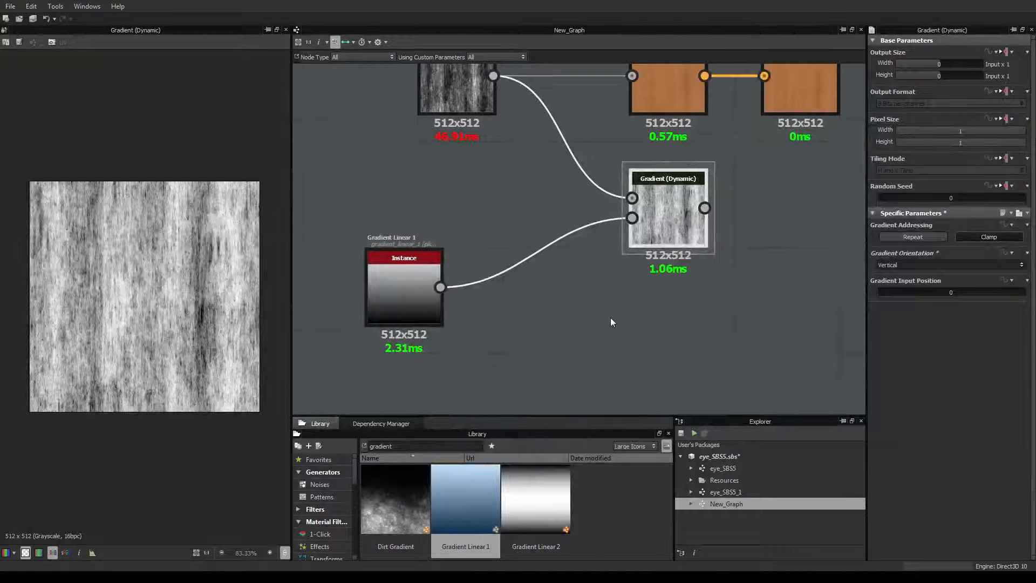
Replace the wood fibers in the Grayscale Input of Gradient (Dynamic) with Gradient Linear 1 and examine the output
middle_drag(735, 251, 663, 268)
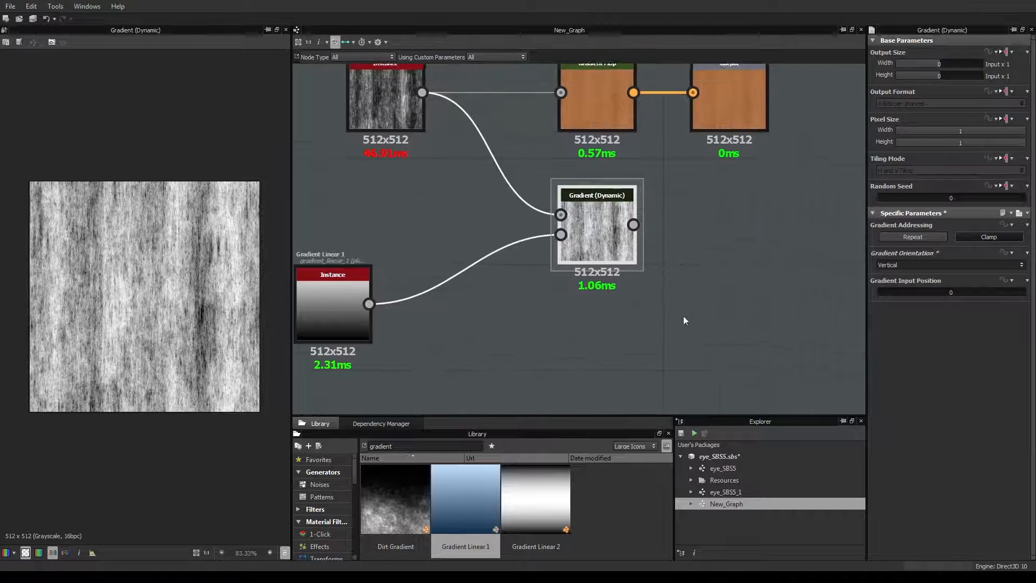
scroll(684, 316, down, 2)
drag(466, 306, 599, 245)
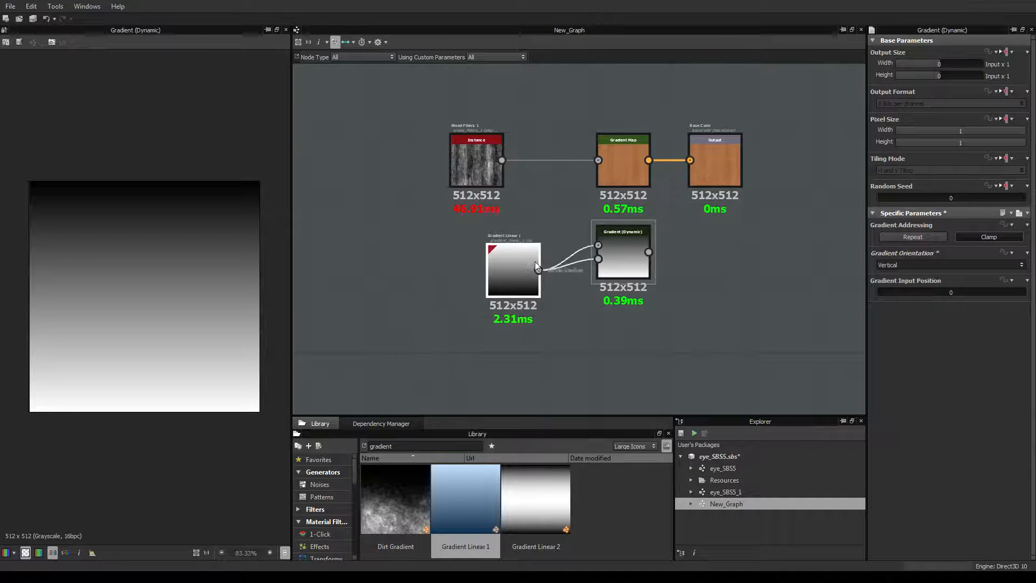
scroll(457, 345, up, 5)
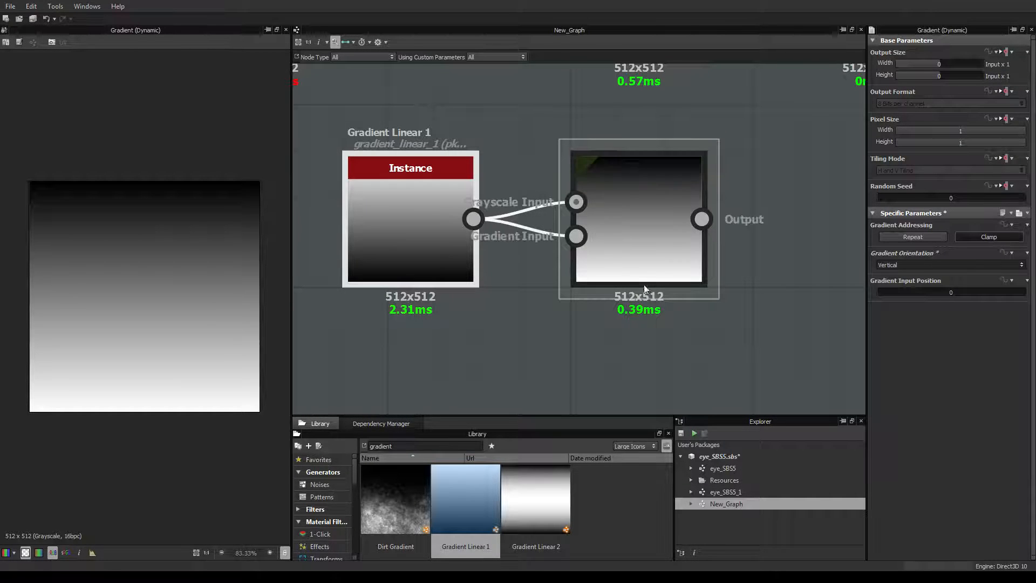
scroll(504, 319, down, 3)
middle_drag(545, 332, 636, 283)
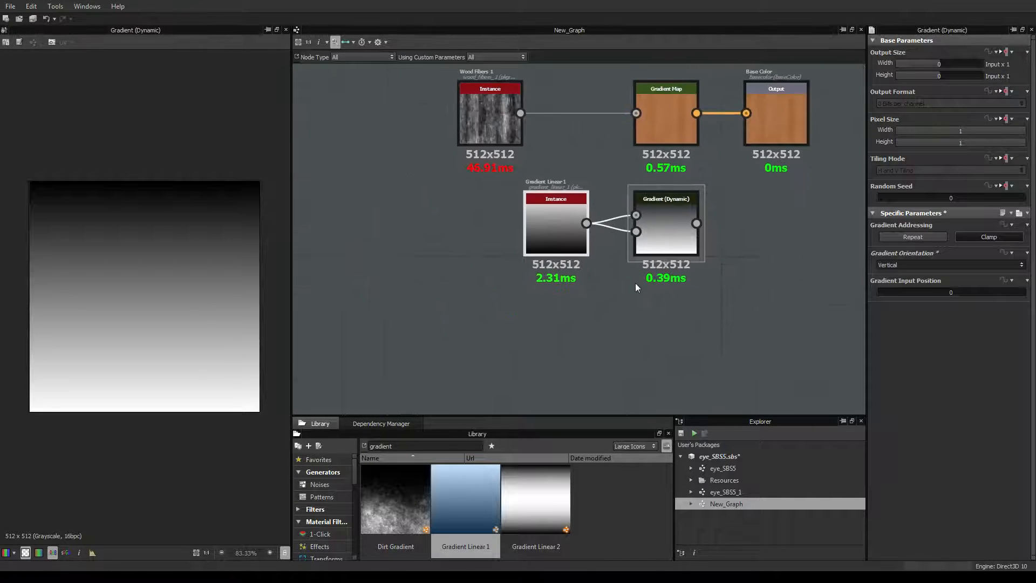
Place Gradient Linear 1 below Wood Fibers 1 and reconnect Wood Fibers 1 to the Grayscale Input of Gradient (Dynamic)
drag(552, 229, 488, 290)
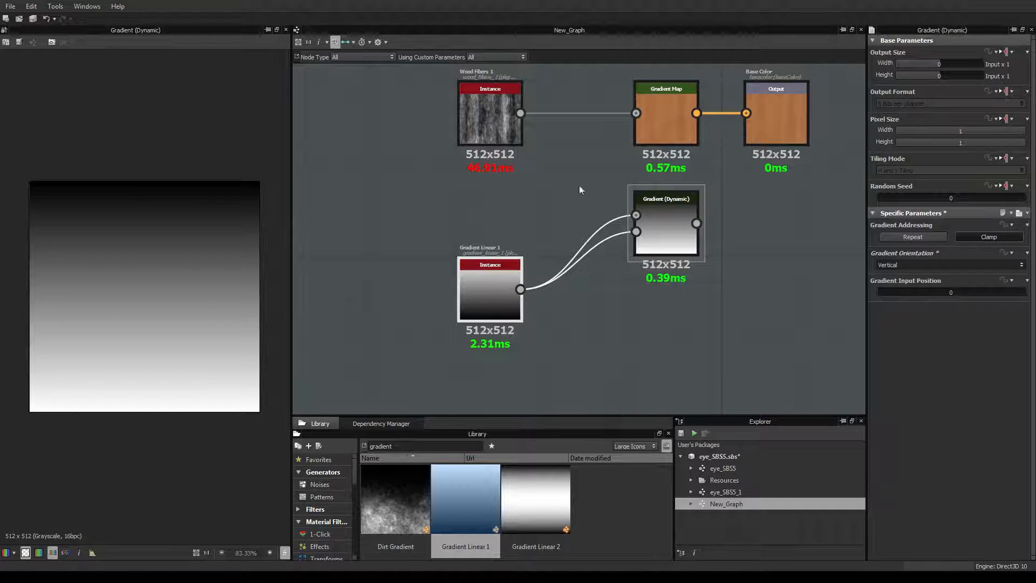
drag(521, 113, 635, 215)
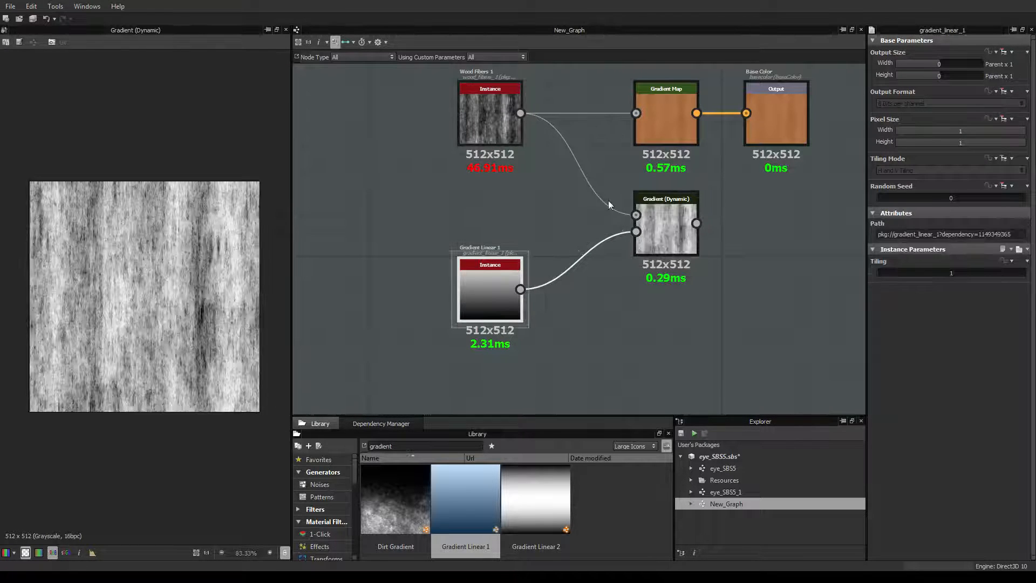
click(512, 130)
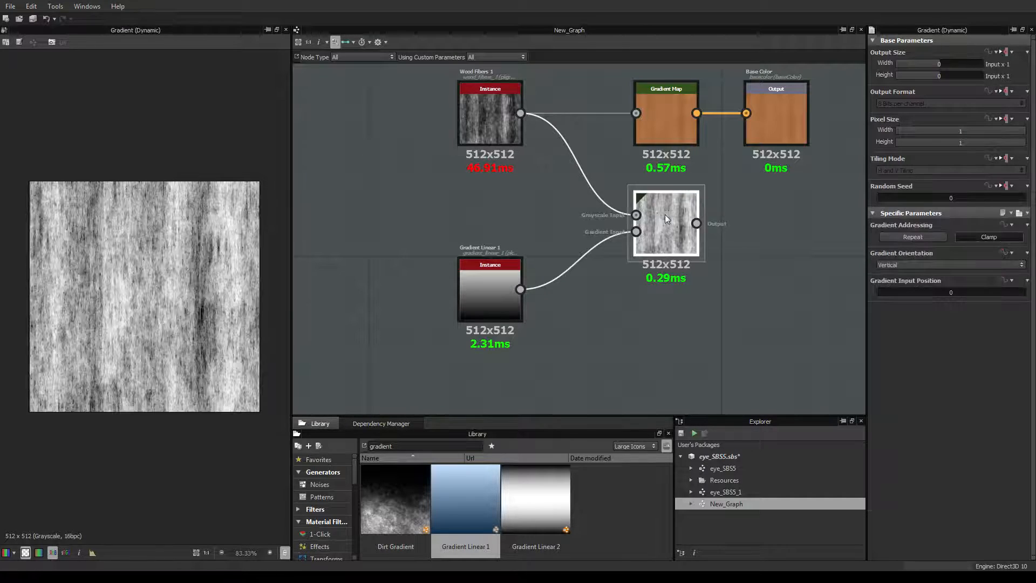
Insert a Transformation 2D node between Gradient Linear 1 and the Gradient Input of Gradient (Dynamic), and open it for preview
mouse_move(504, 301)
mouse_down()
mouse_move(460, 290)
mouse_move(494, 291)
mouse_up()
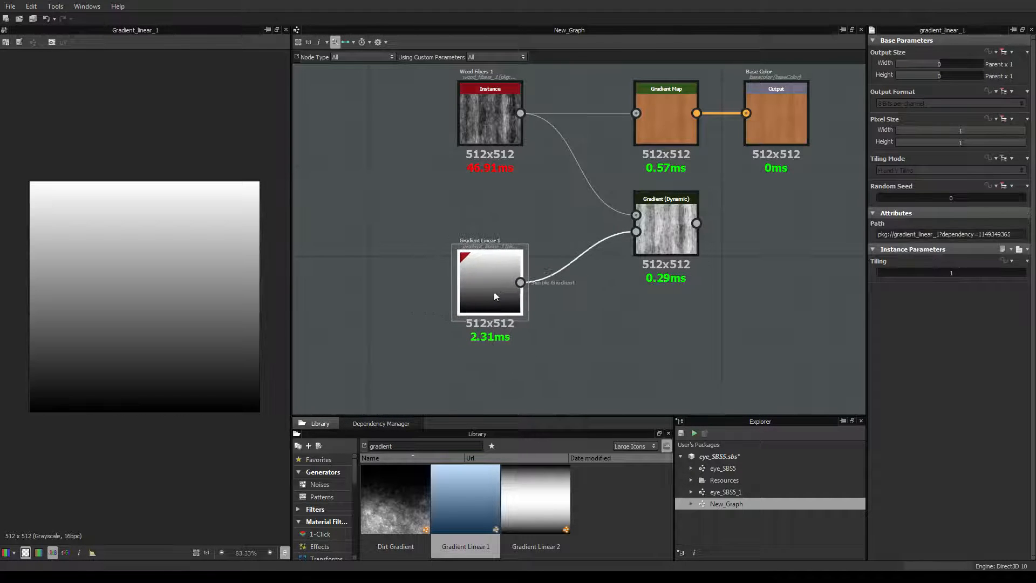
right_click(592, 326)
click(643, 230)
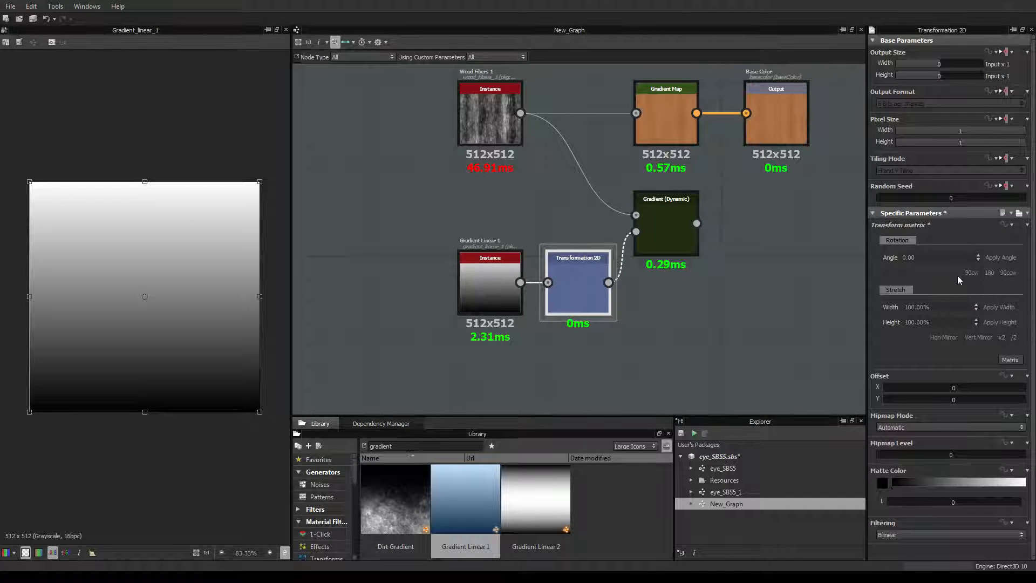
click(501, 265)
double_click(588, 269)
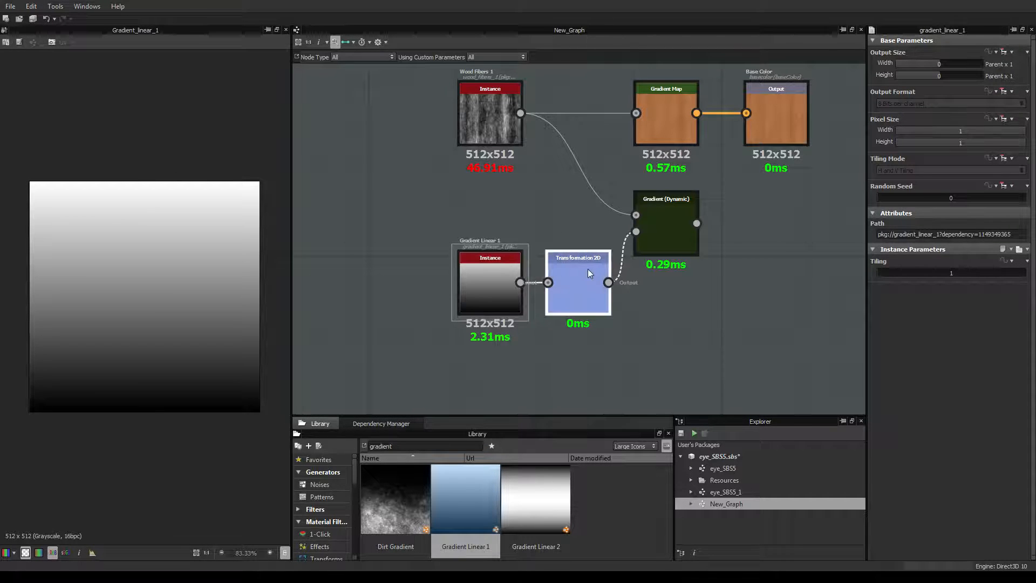
Preview Wood Fibers 1 and the Gradient (Dynamic) output in turn to compare them
click(497, 273)
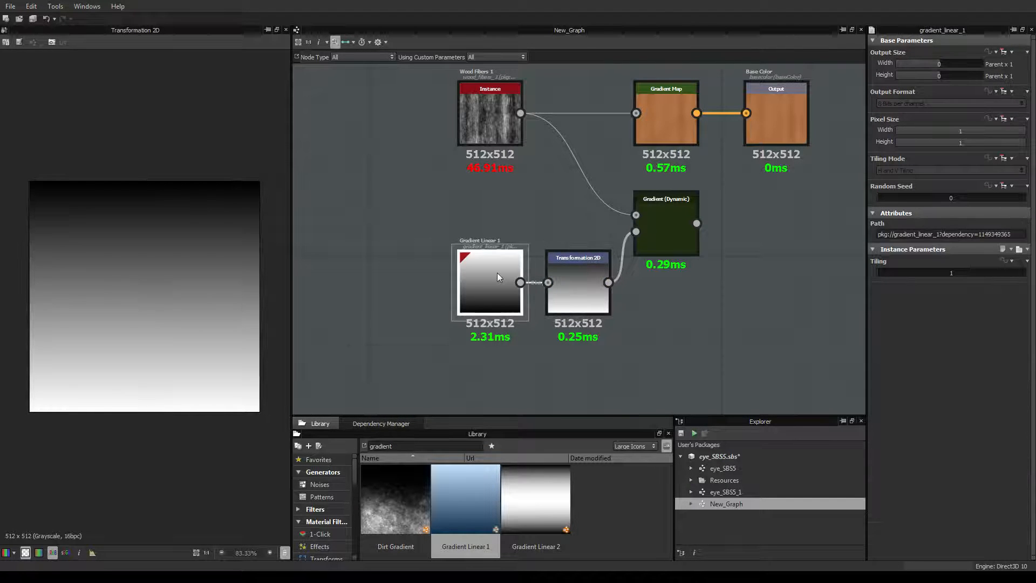
double_click(655, 216)
click(475, 117)
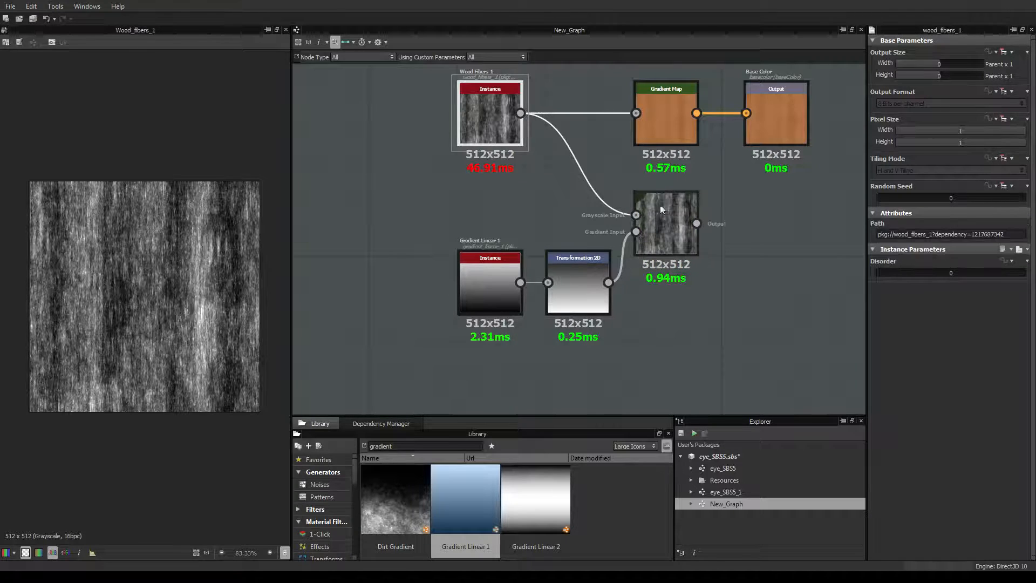
click(669, 216)
Move Gradient Linear 1 and Transformation 2D away from Gradient (Dynamic), and dock Gradient Linear 1 to the input of Transformation 2D
scroll(613, 281, down, 2)
middle_drag(613, 281, 698, 305)
scroll(662, 318, up, 4)
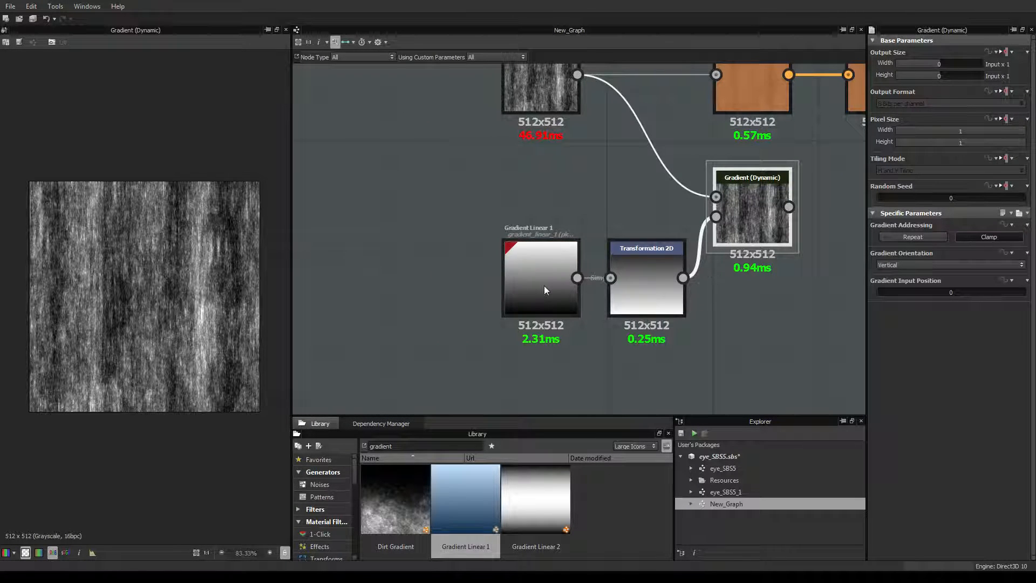
drag(544, 286, 441, 289)
click(627, 269)
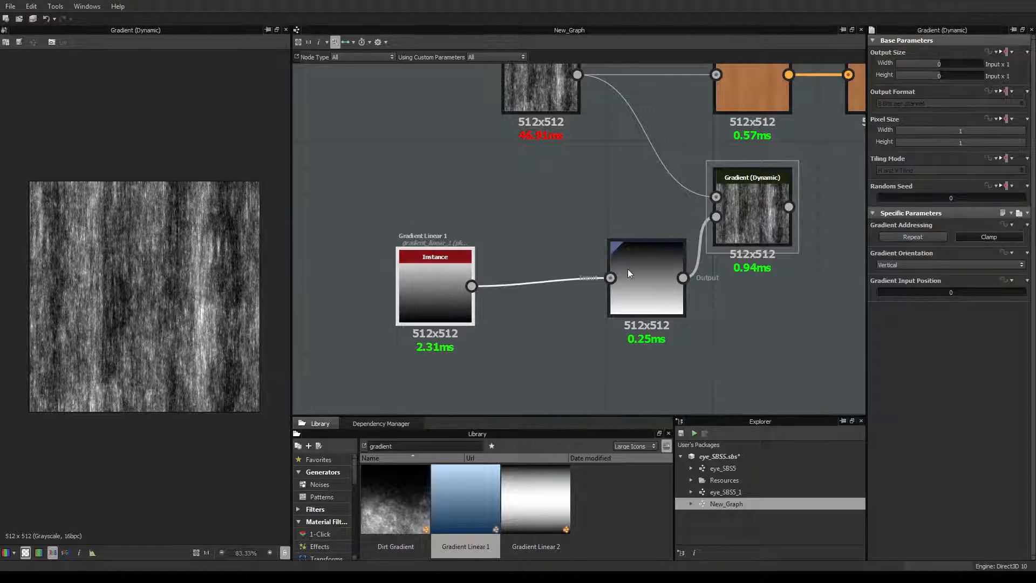
drag(627, 269, 532, 272)
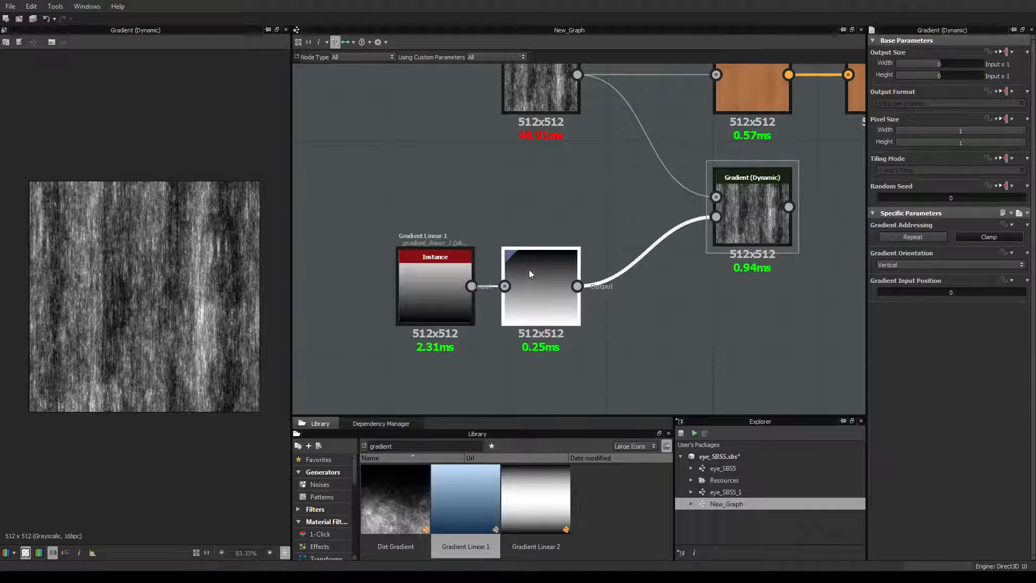
click(465, 267)
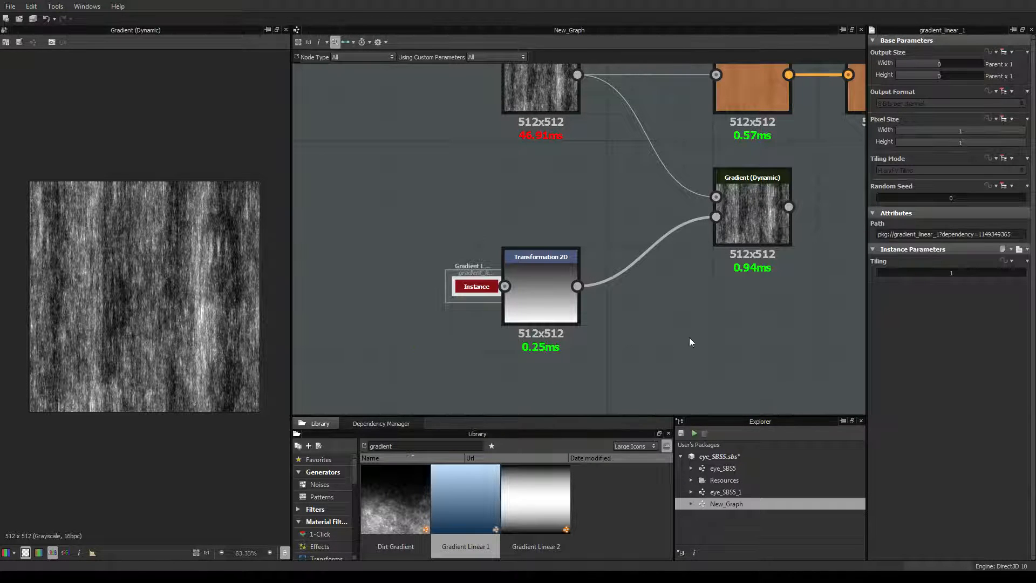
drag(493, 270, 386, 266)
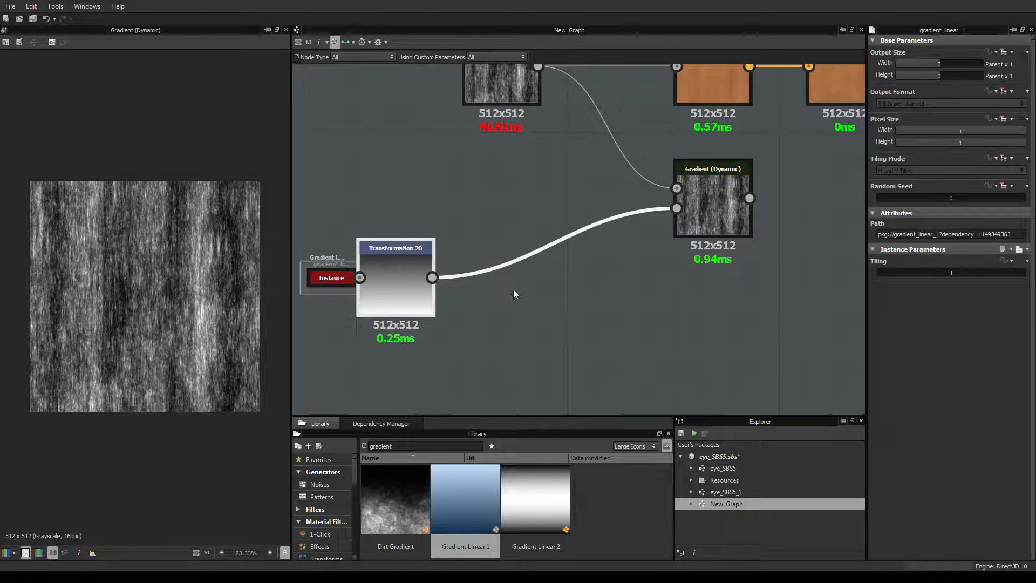
scroll(513, 289, down, 3)
scroll(638, 302, up, 3)
middle_drag(605, 293, 672, 311)
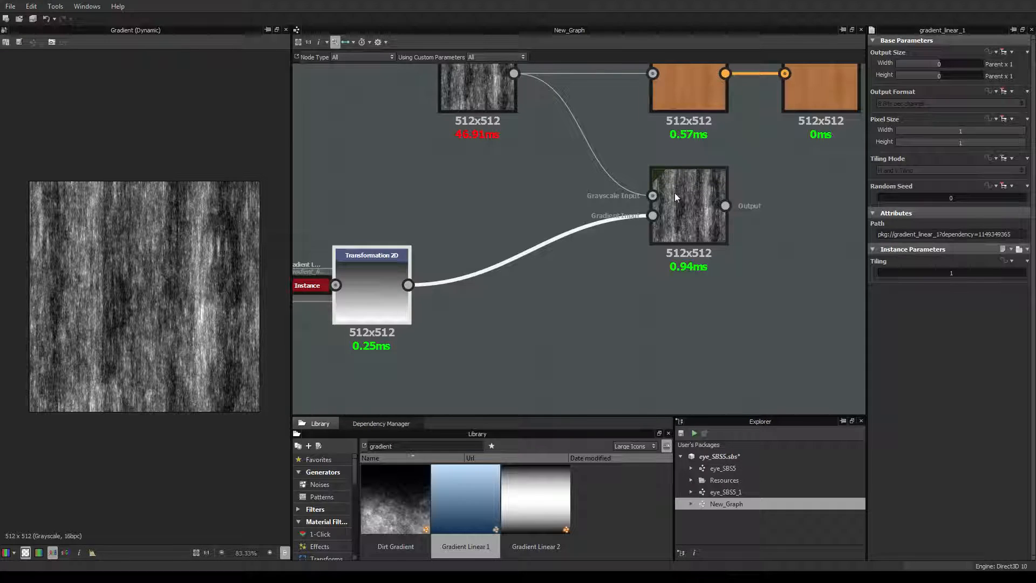
scroll(559, 328, down, 2)
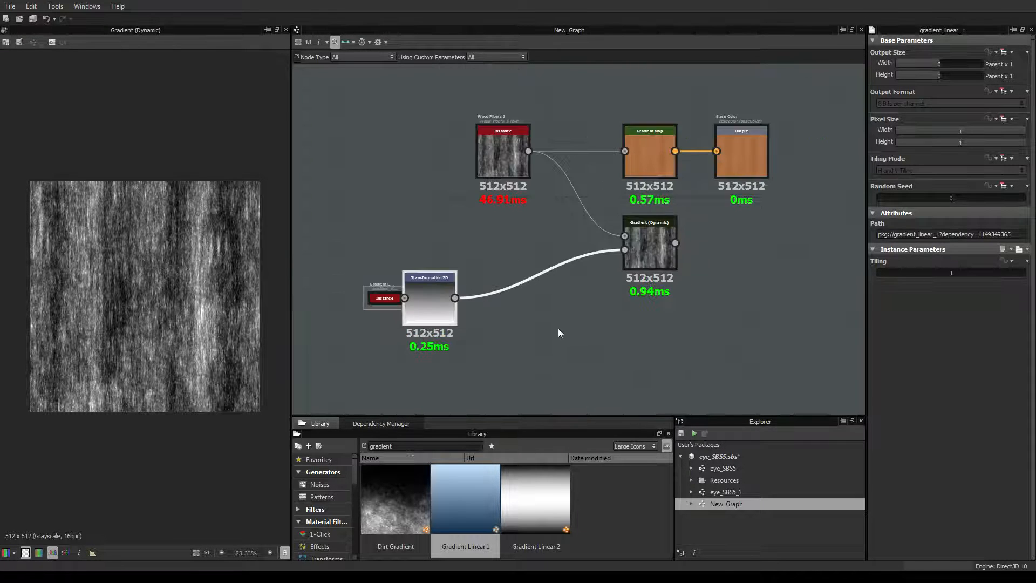
scroll(558, 328, up, 2)
mouse_move(520, 323)
middle_down()
mouse_move(592, 311)
mouse_move(506, 318)
middle_up()
scroll(461, 295, down, 2)
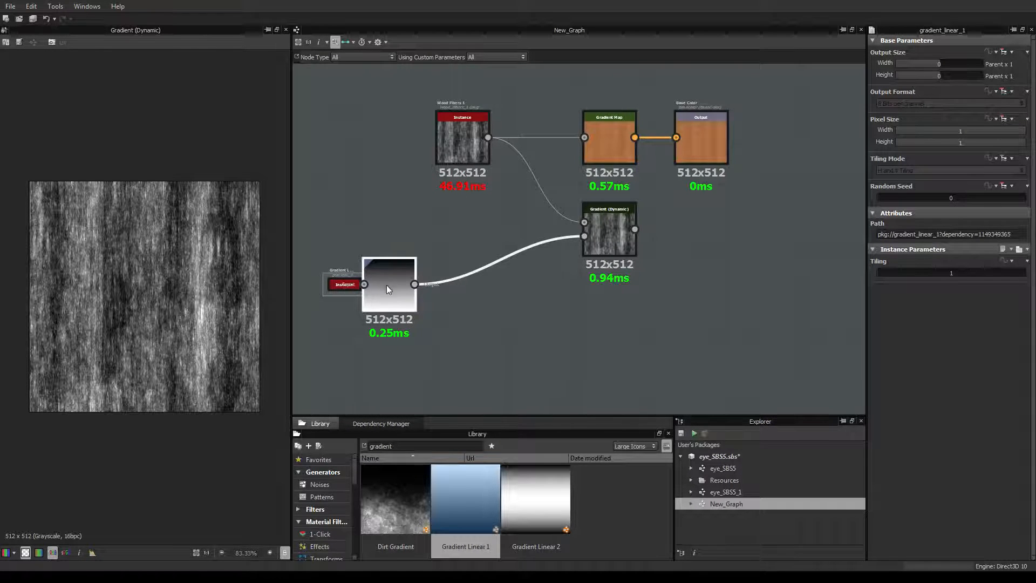
Add a Uniform Color node beside Transformation 2D and set its output color to magenta (R 247, G 0, B 255)
drag(386, 285, 378, 285)
click(517, 312)
key(space)
click(516, 312)
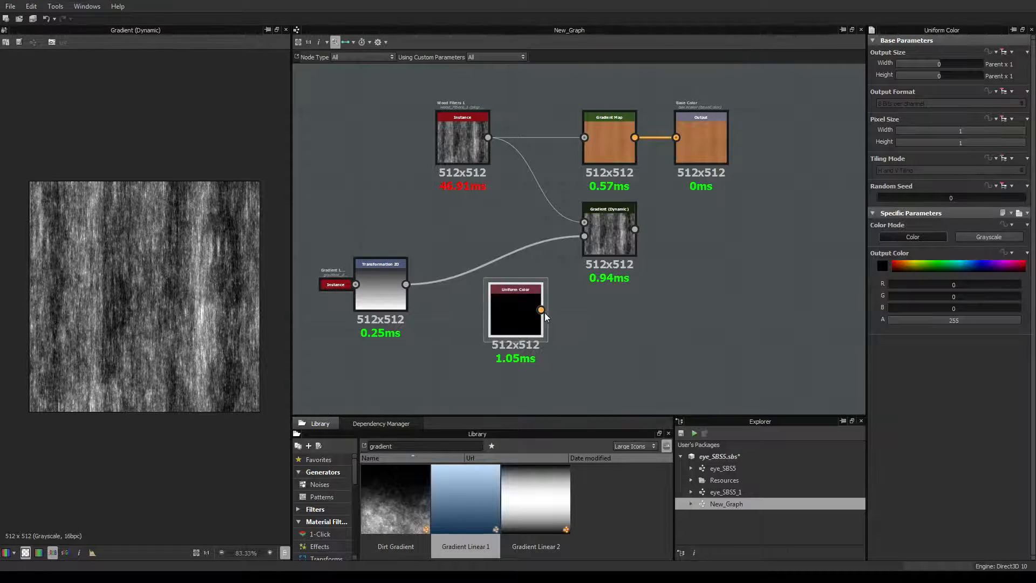
click(925, 268)
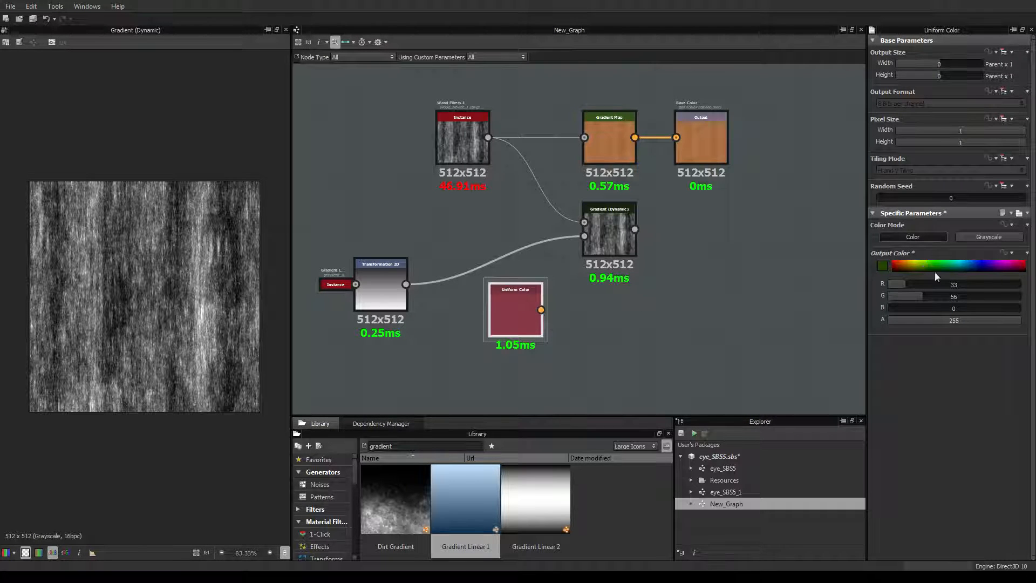
click(882, 266)
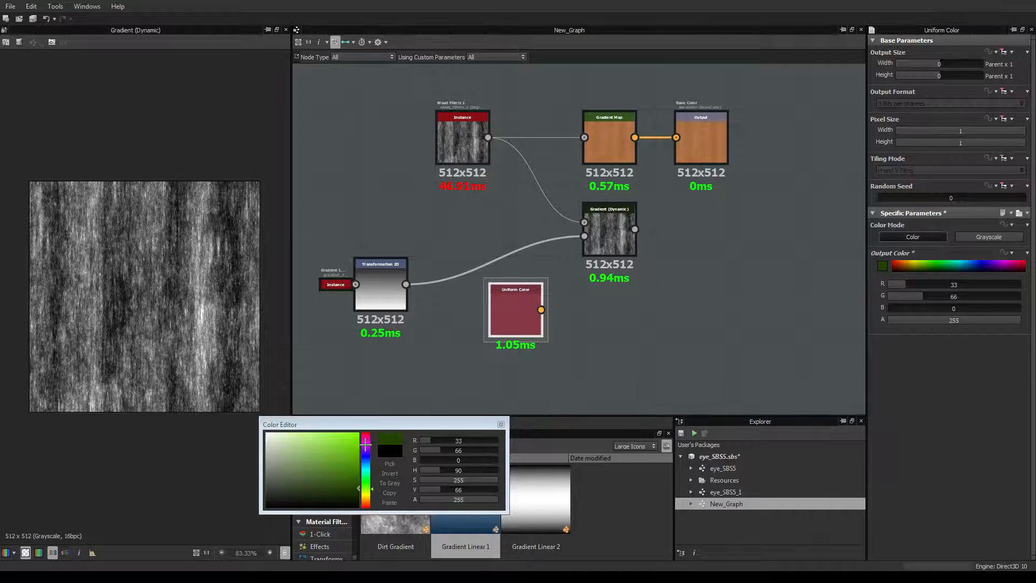
click(366, 445)
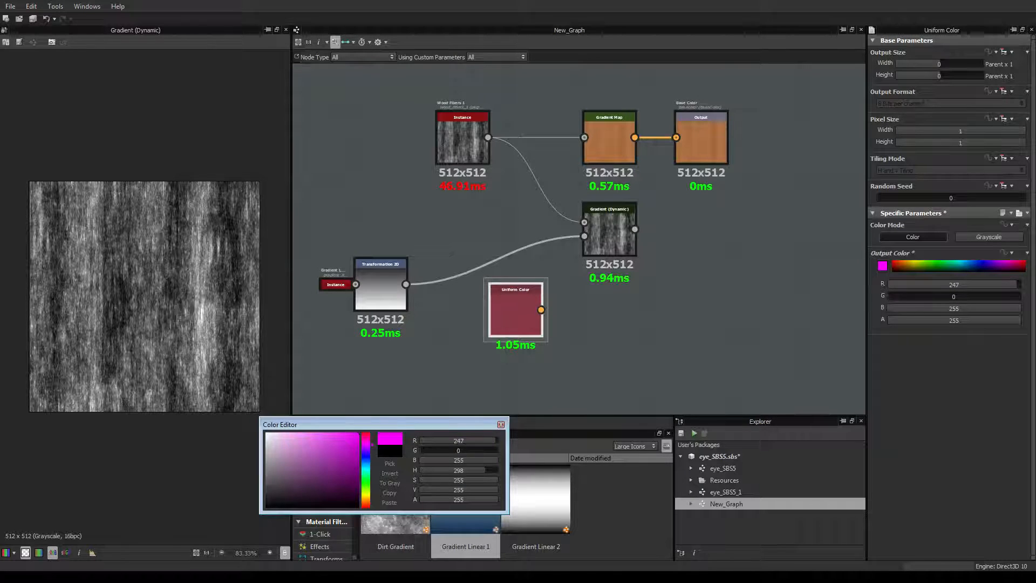
click(501, 424)
click(521, 322)
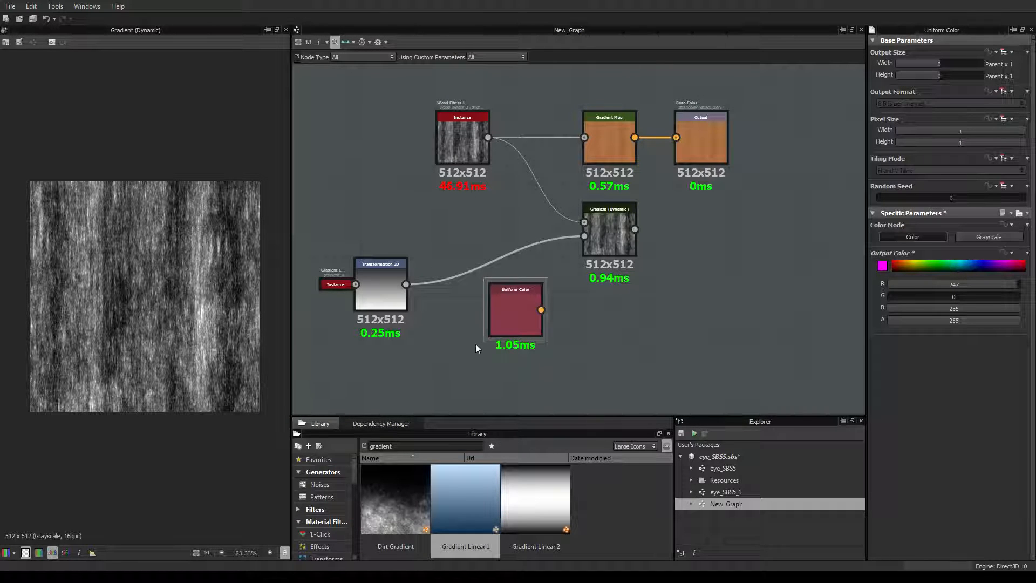
Add a second Uniform Color node and set its output color to bright green (R 0, G 255, B 4)
right_click(536, 349)
click(578, 328)
drag(557, 350, 615, 343)
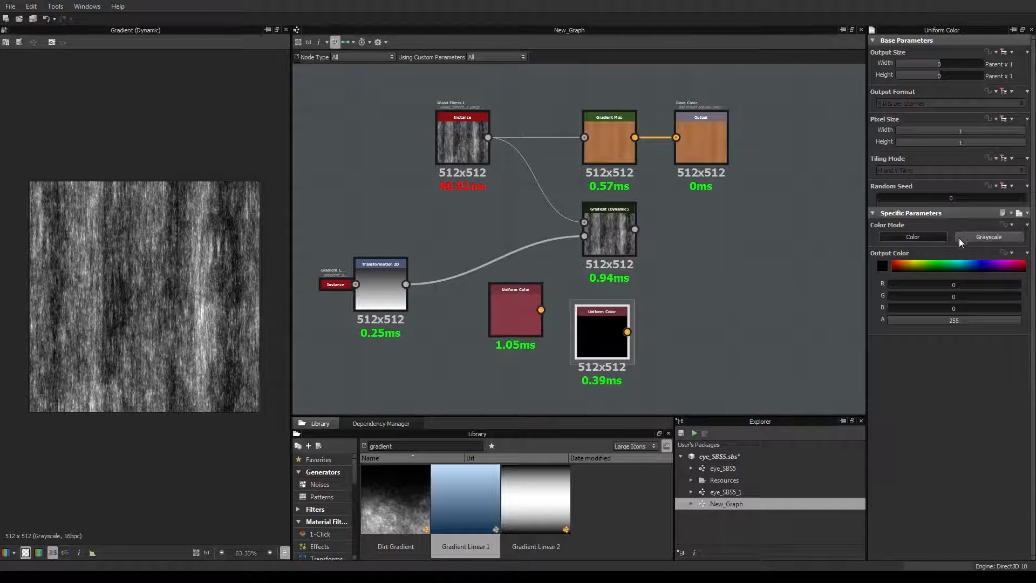
click(937, 268)
click(883, 266)
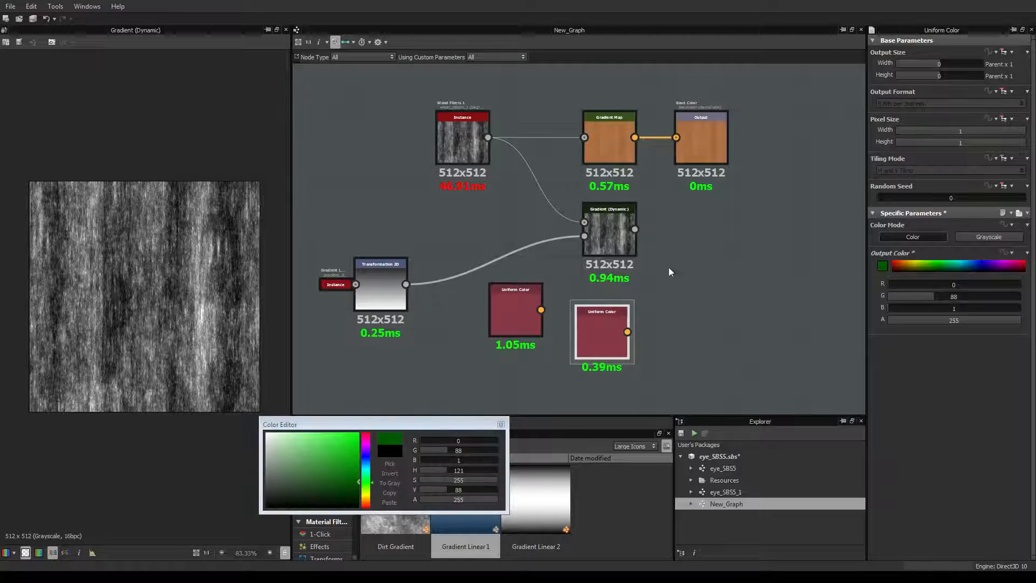
click(358, 433)
Stack the green Uniform Color node directly below the magenta one, beside Transformation 2D
drag(517, 313, 474, 326)
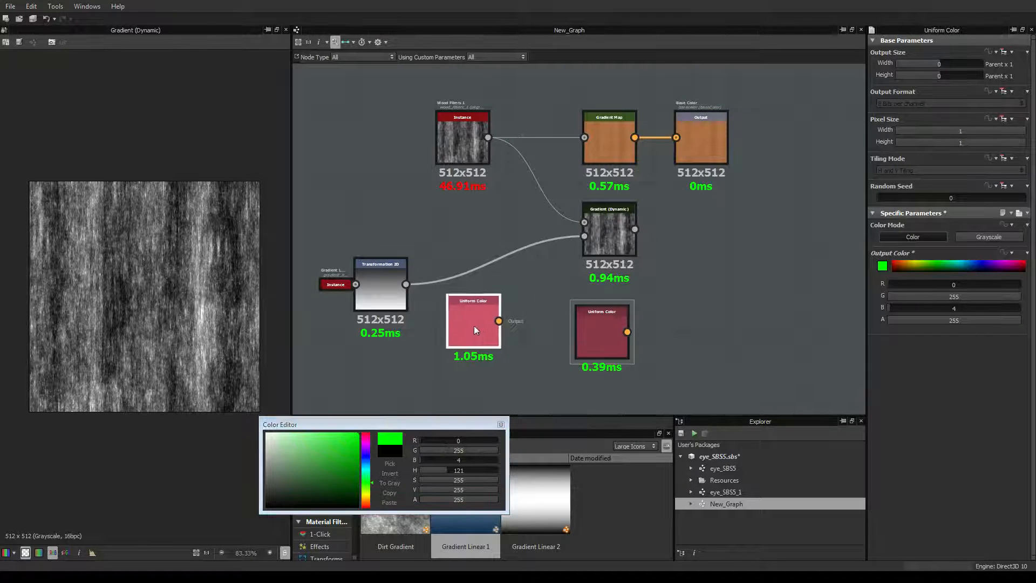
drag(618, 333, 479, 387)
middle_drag(479, 386, 565, 332)
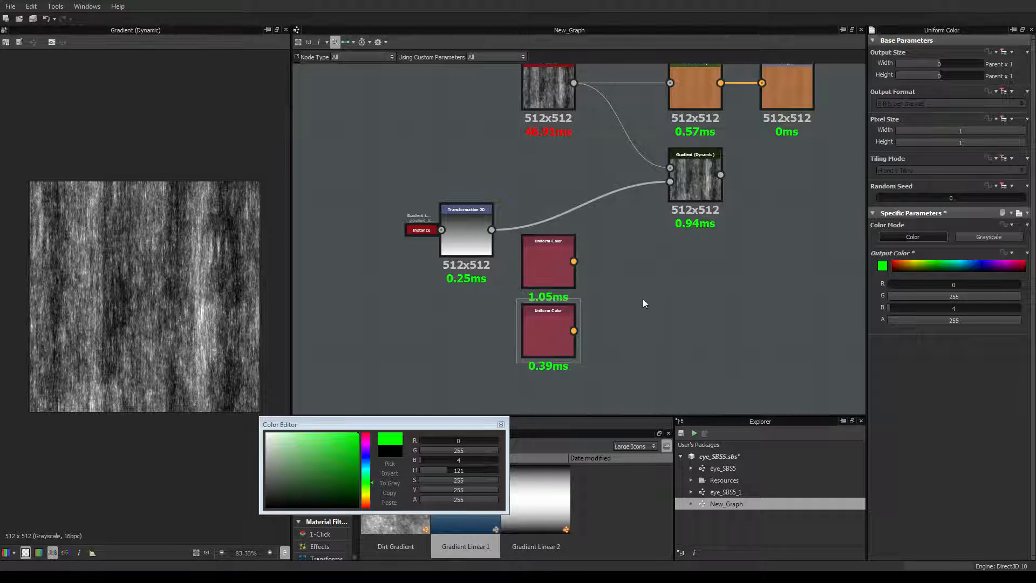
drag(542, 320, 540, 318)
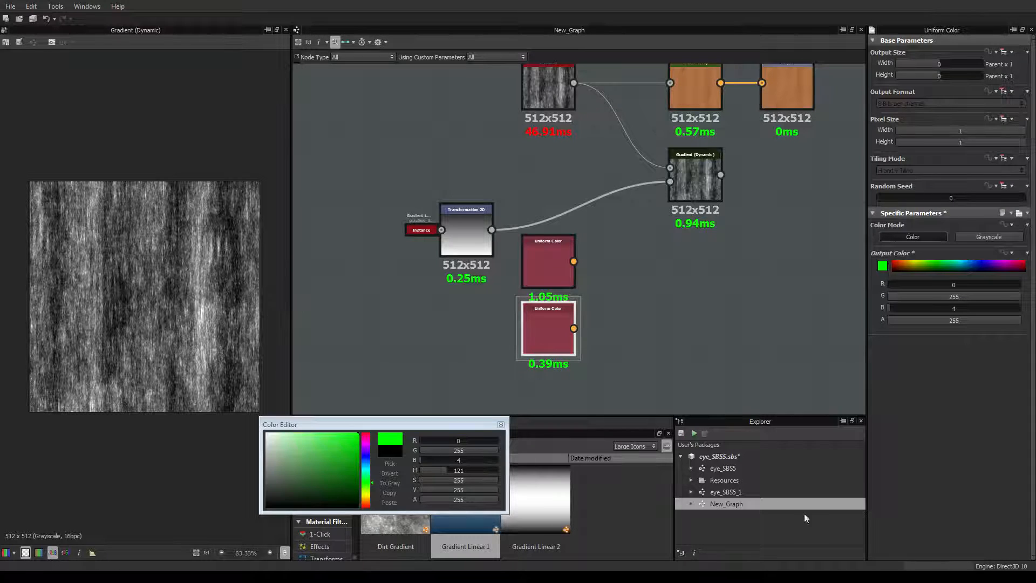
Open the eye_SBS5_1 graph and examine how the gradient nodes are blended in the Iris Background color frame
double_click(745, 491)
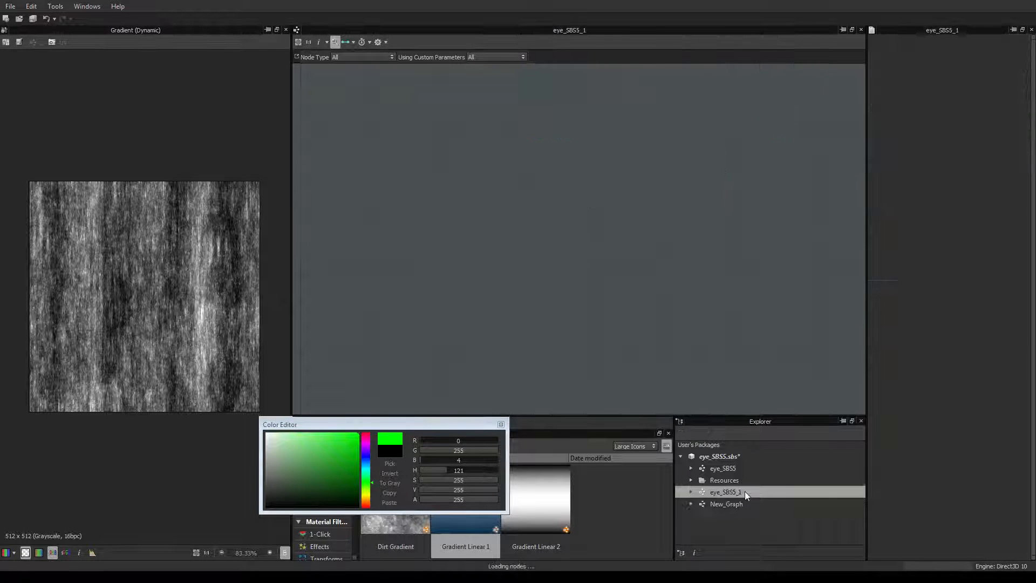
scroll(664, 366, up, 5)
scroll(648, 374, up, 5)
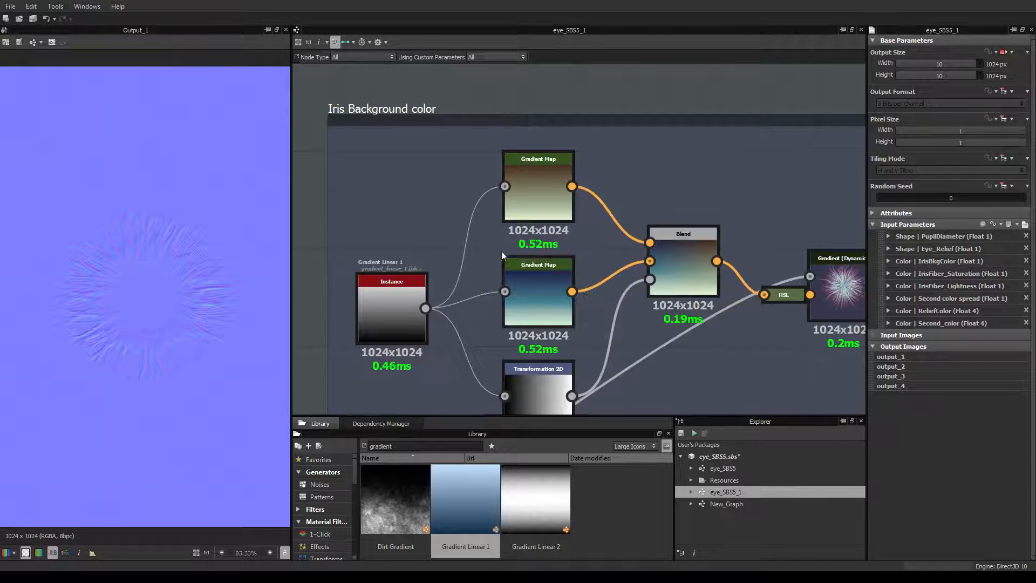
scroll(408, 285, down, 5)
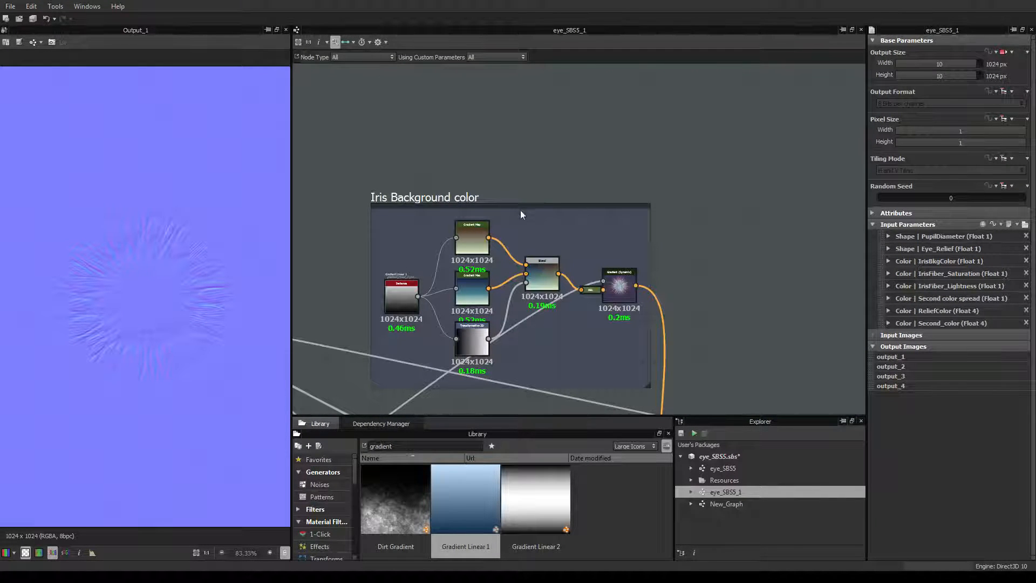
scroll(520, 211, up, 3)
scroll(521, 220, down, 3)
Copy Gradient Linear 1, both Gradient Maps, Transformation 2D and Blend from the Iris Background color frame into an empty area of New_Graph
drag(391, 232, 544, 361)
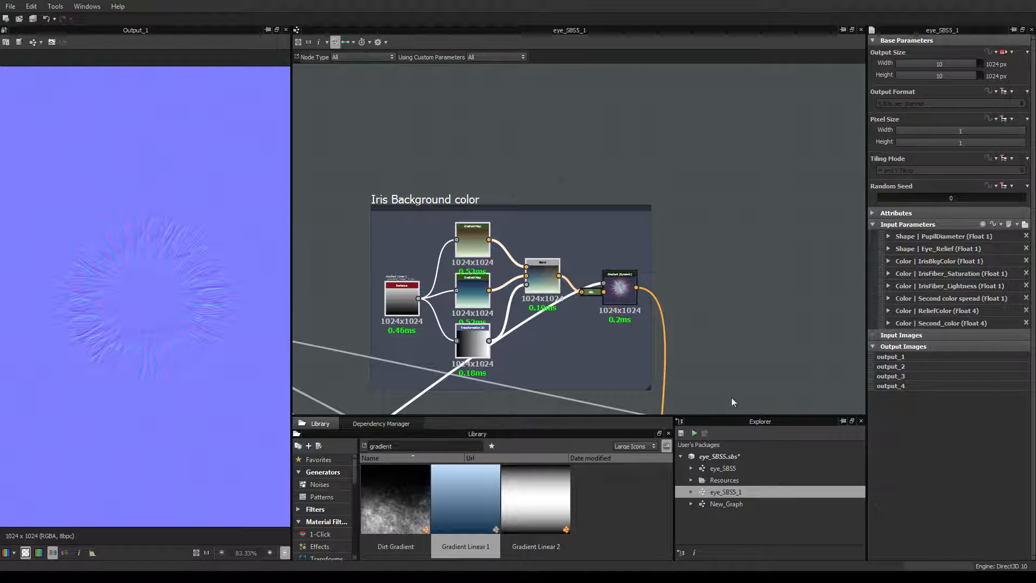
double_click(726, 503)
middle_drag(586, 317, 556, 285)
scroll(557, 285, down, 3)
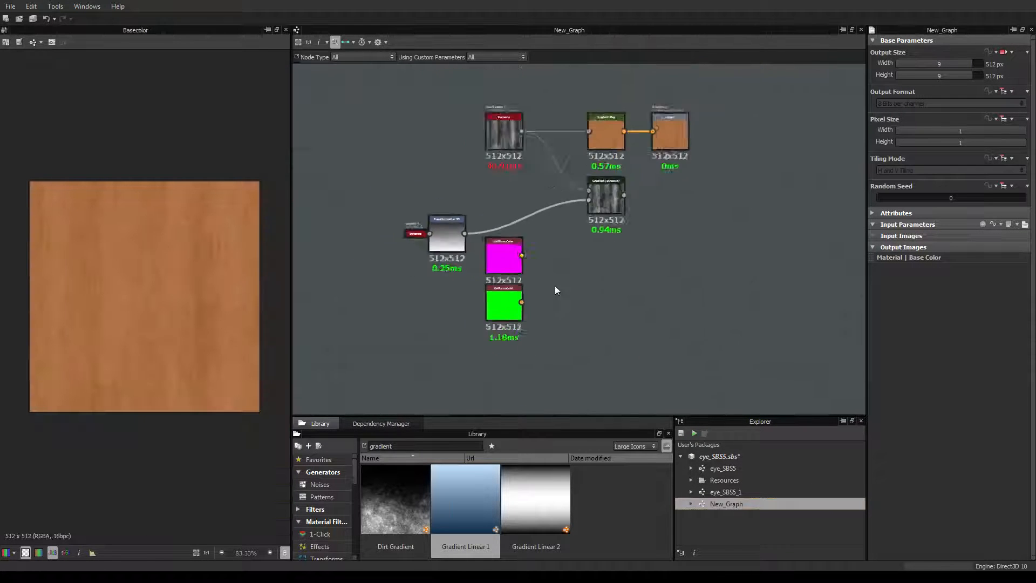
key(ctrl+v)
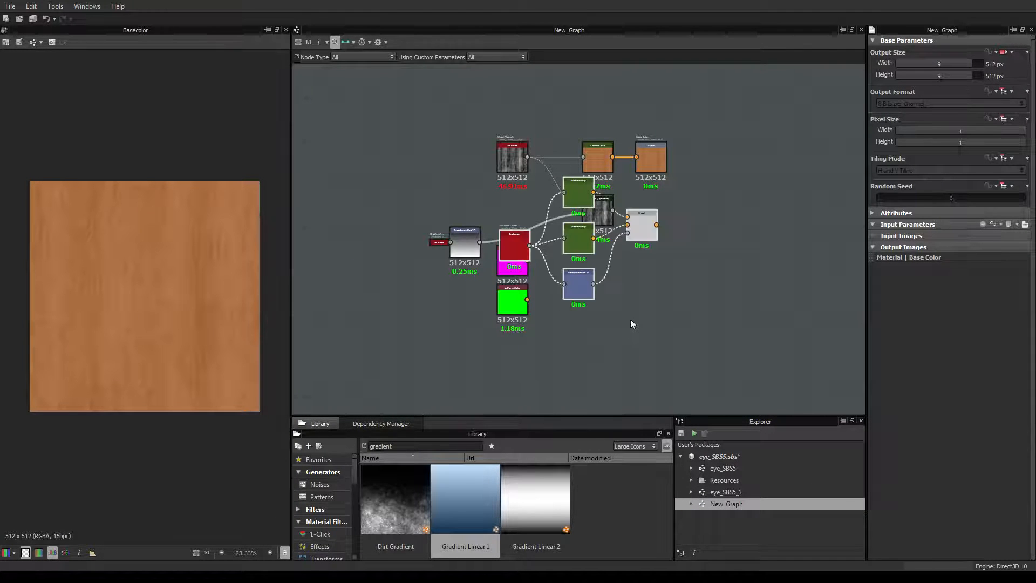
drag(648, 230, 446, 188)
scroll(547, 252, up, 3)
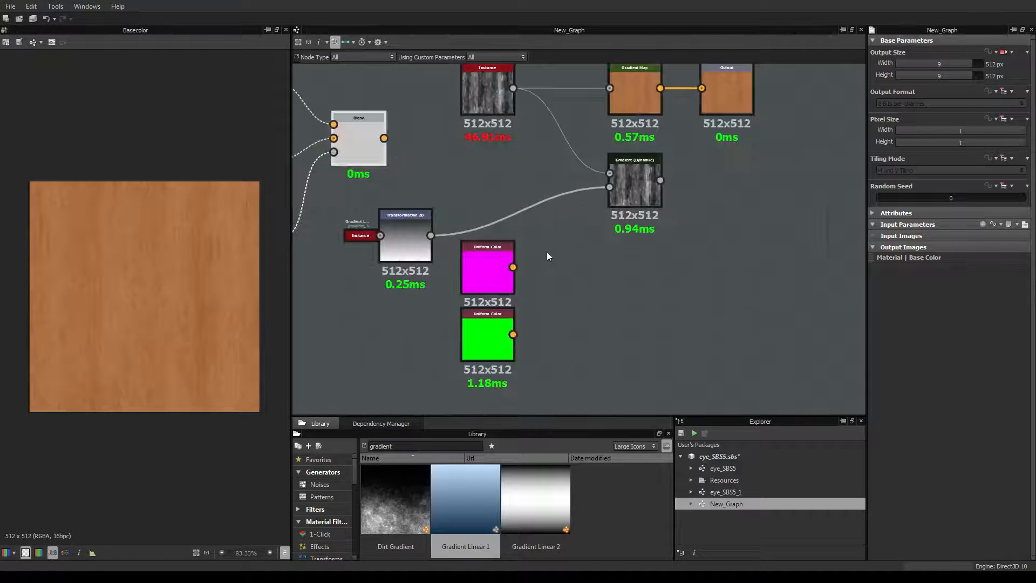
Delete the magenta and green Uniform Color nodes
scroll(549, 249, down, 2)
scroll(554, 249, up, 3)
scroll(556, 251, down, 1)
middle_drag(556, 250, 656, 241)
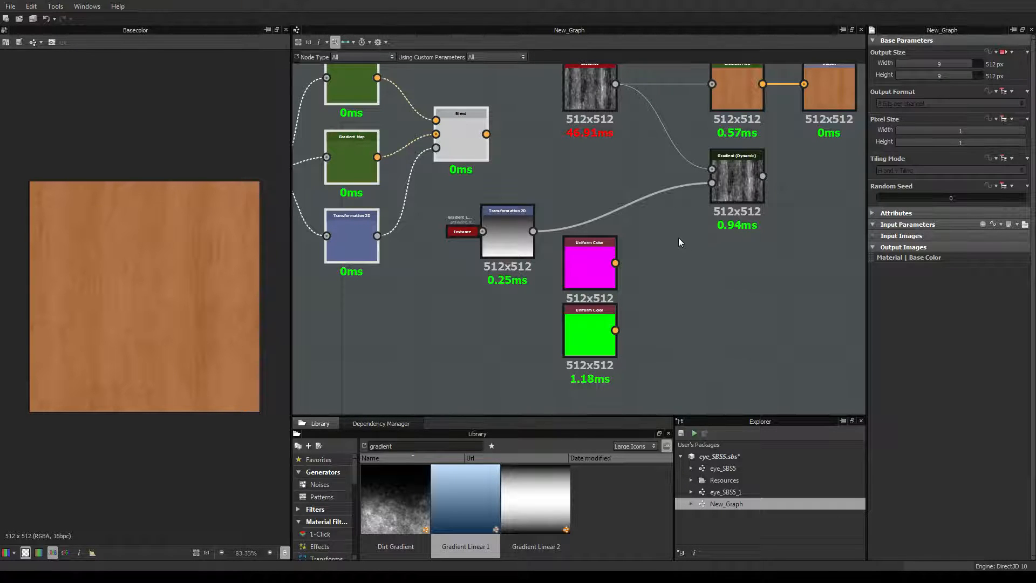
click(585, 336)
shift+click(597, 273)
key(Delete)
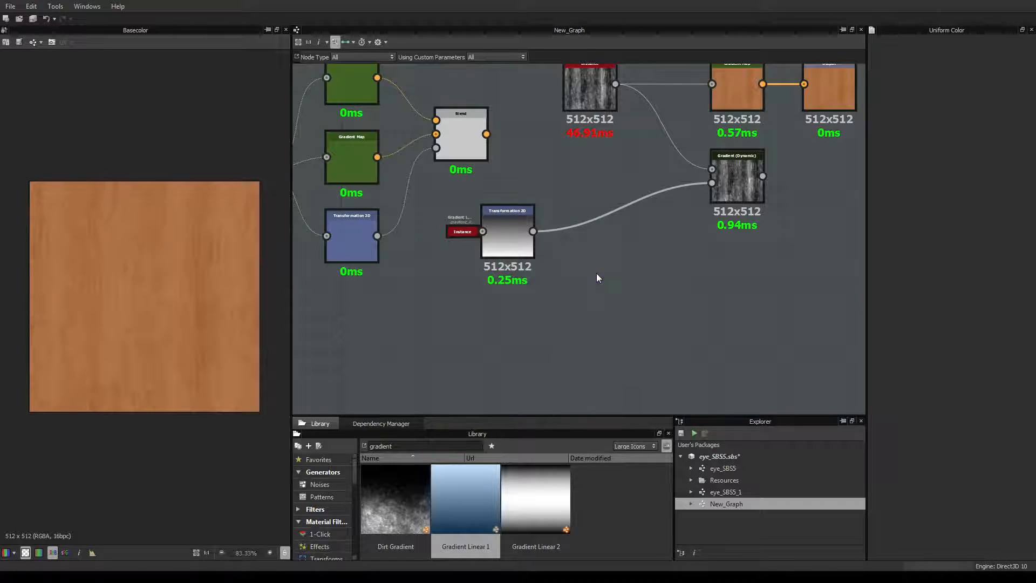
Try a Gradient Input Position of 0.16 on Gradient (Dynamic), preview the node, and return the value to 0
click(743, 181)
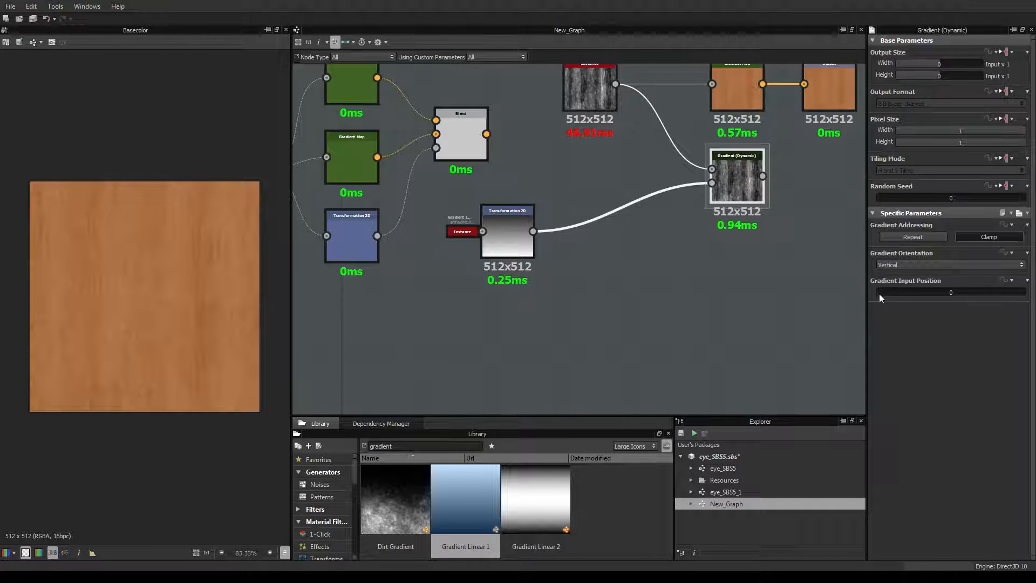
drag(879, 293, 899, 293)
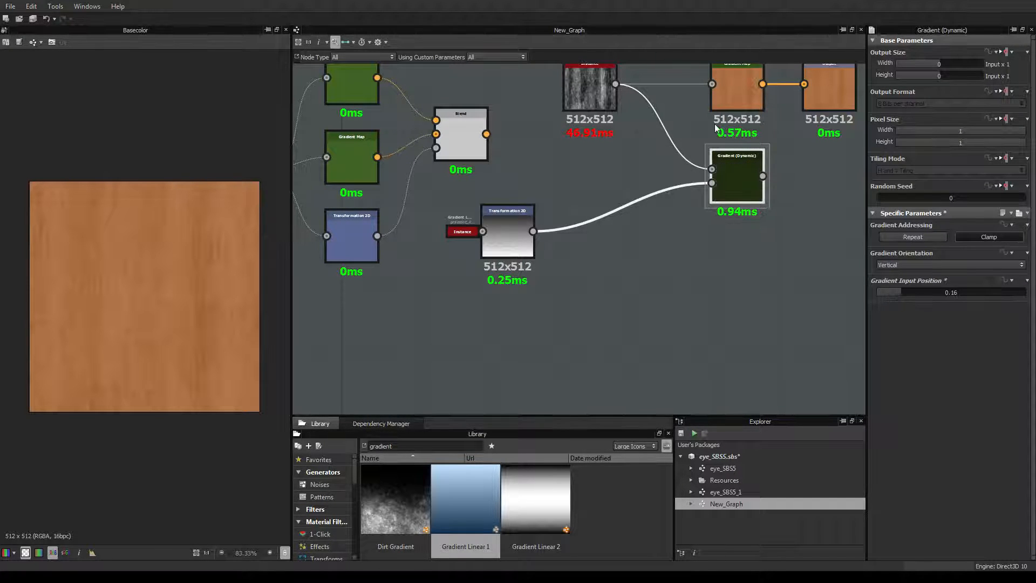
double_click(743, 193)
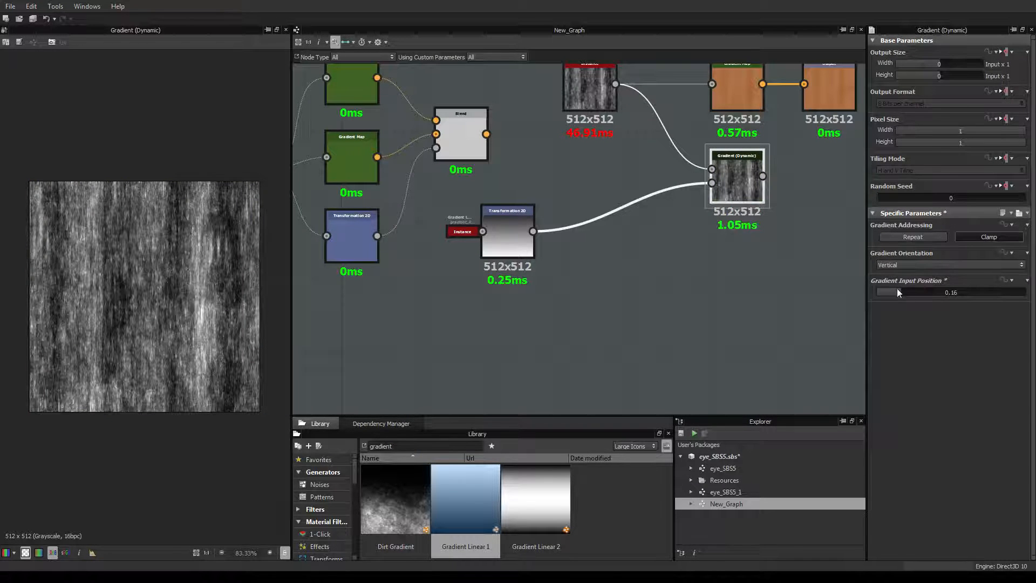
drag(898, 292, 876, 292)
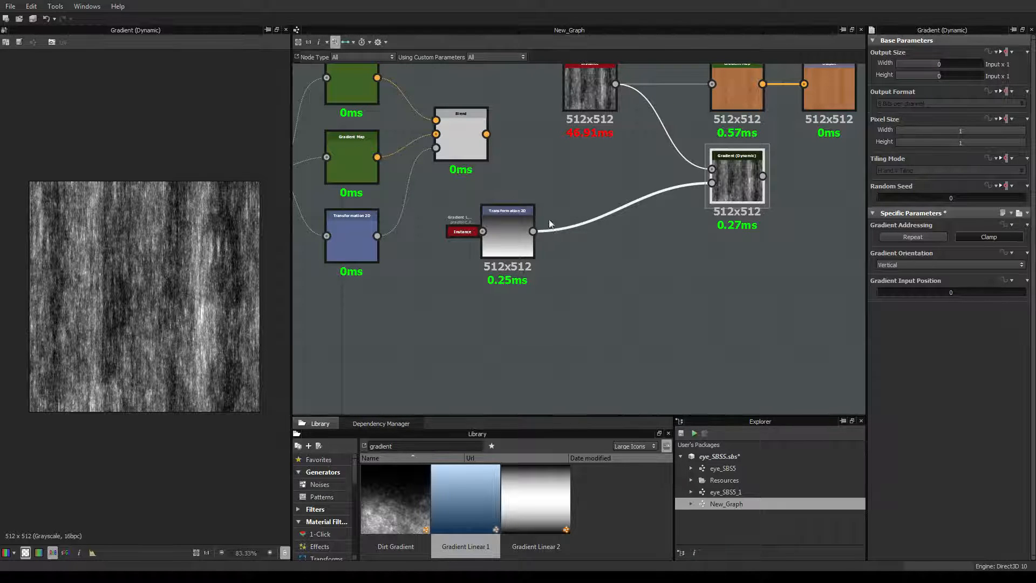
scroll(616, 247, up, 3)
scroll(616, 248, down, 3)
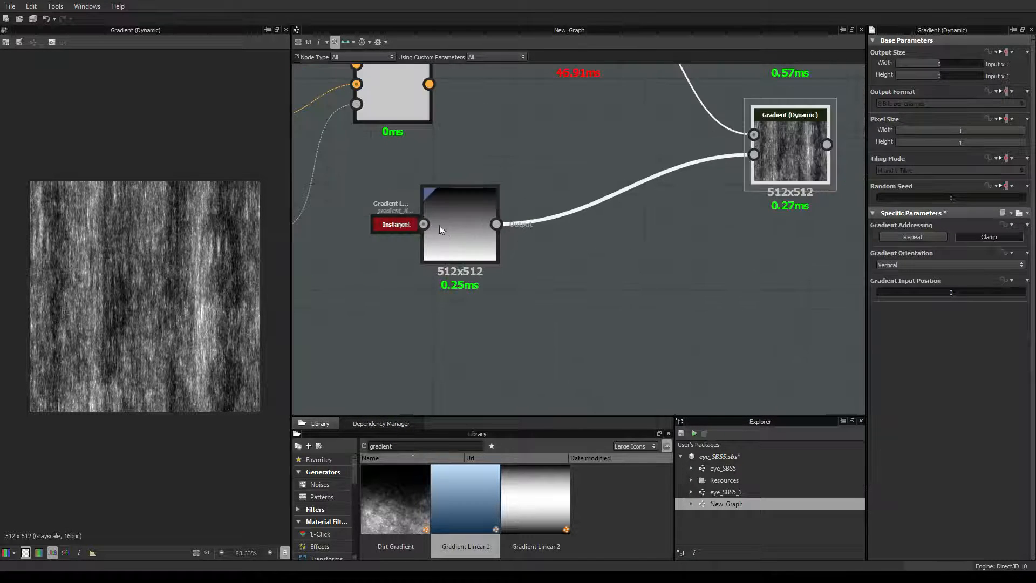
scroll(461, 225, up, 2)
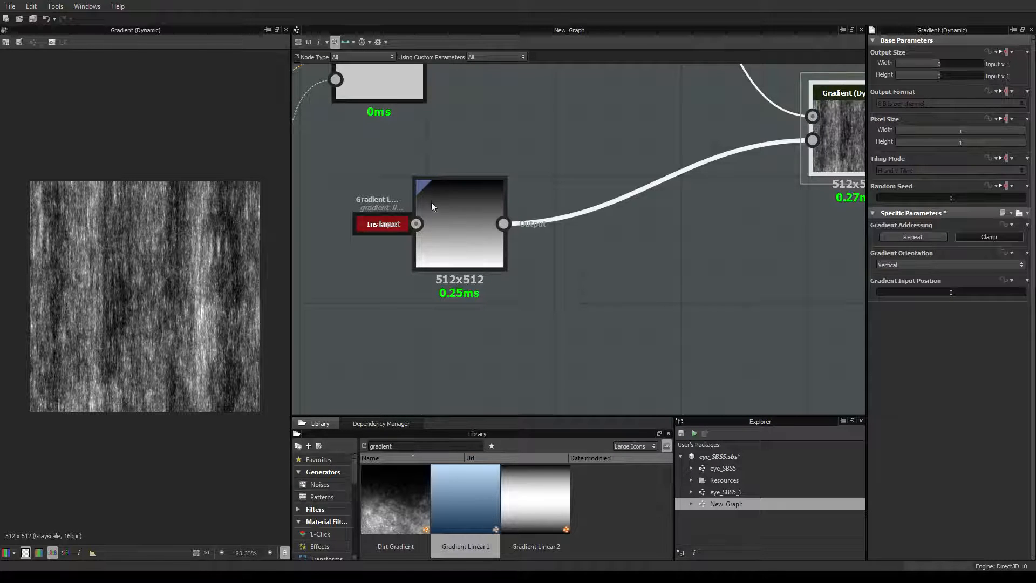
Add a second Transformation 2D fed by the existing one and rotate it 90° counter-clockwise
click(631, 284)
scroll(513, 253, down, 2)
scroll(513, 253, up, 2)
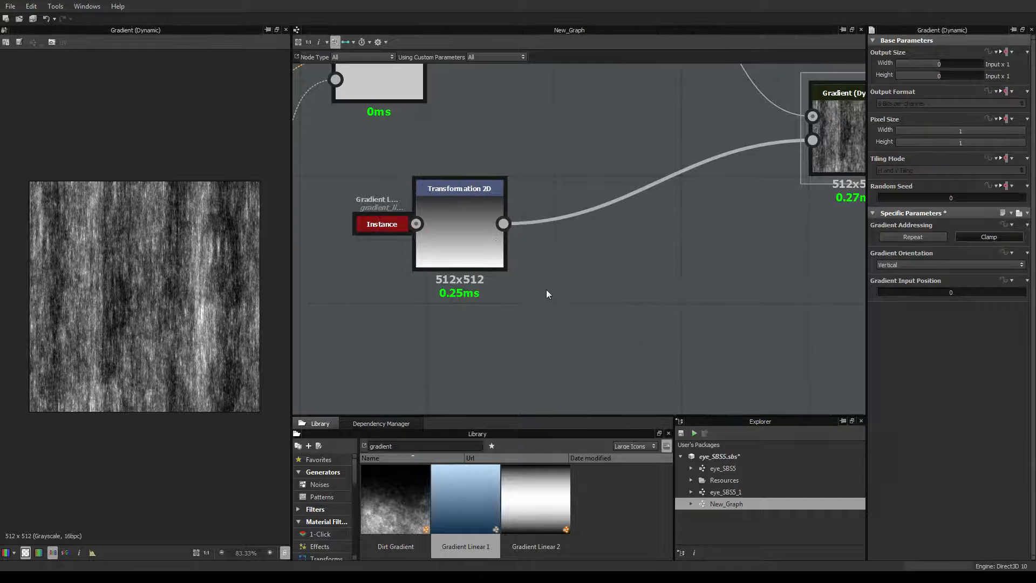
key(space)
click(604, 313)
drag(504, 224, 562, 312)
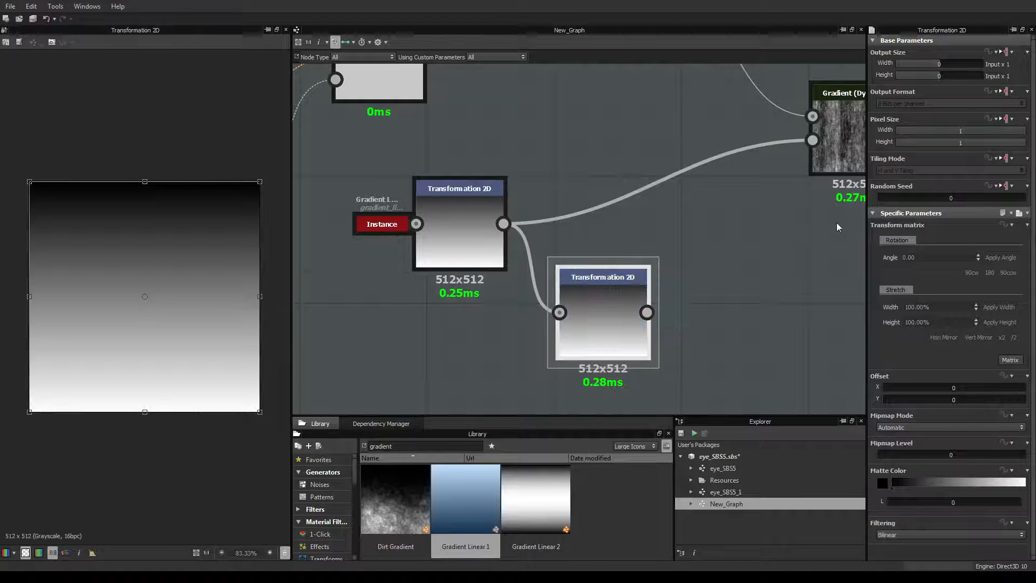
click(1004, 273)
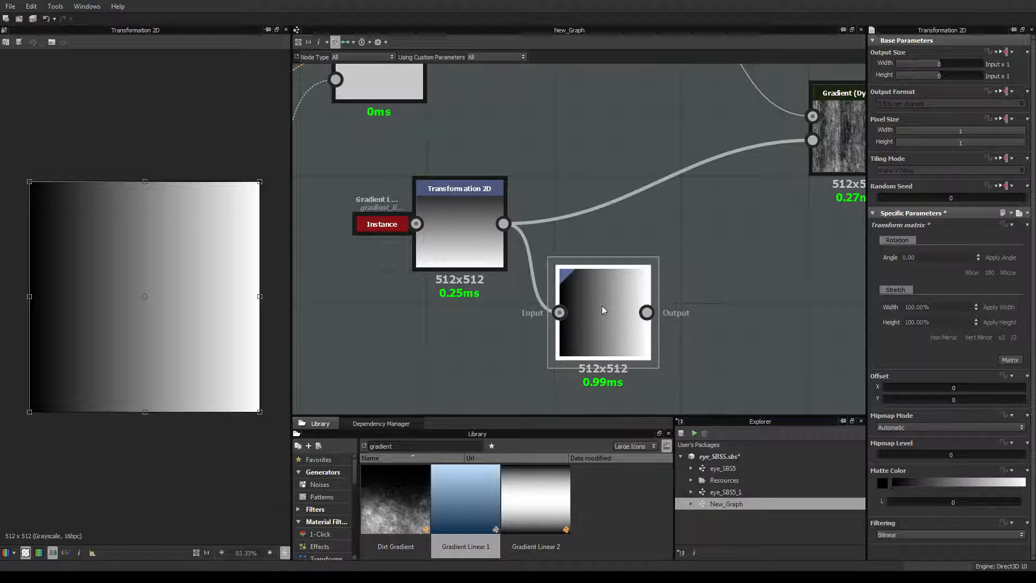
Add a Blend node with the original Transformation 2D as foreground and the rotated one as background
scroll(612, 306, down, 3)
scroll(711, 303, up, 2)
drag(610, 313, 593, 329)
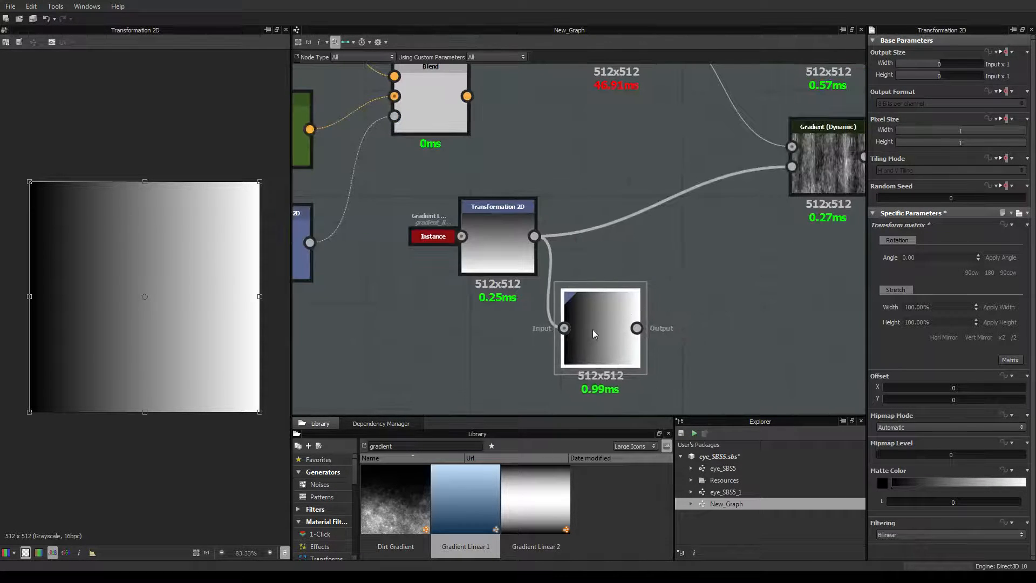
key(space)
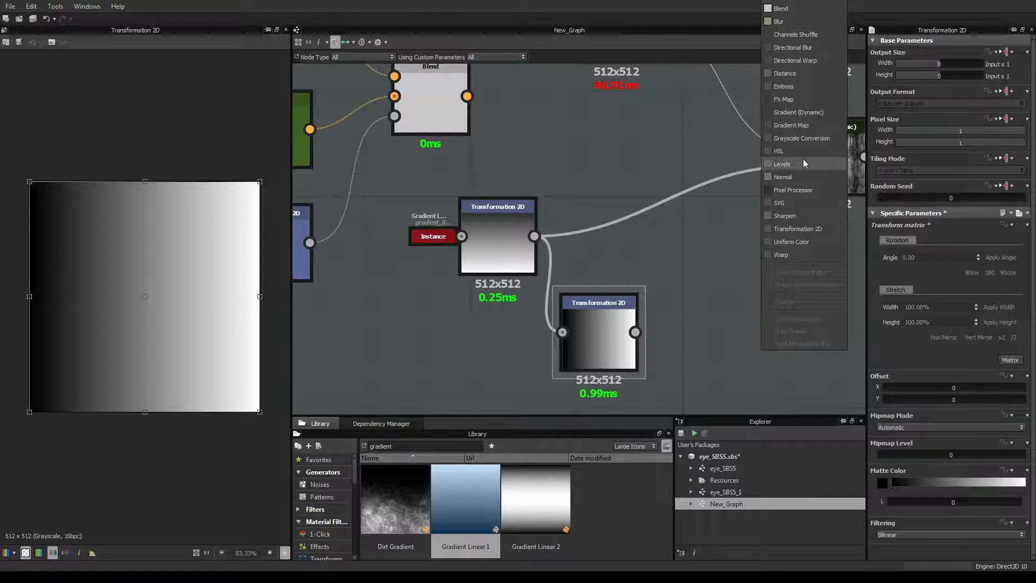
click(781, 8)
drag(765, 296, 744, 291)
drag(635, 332, 704, 300)
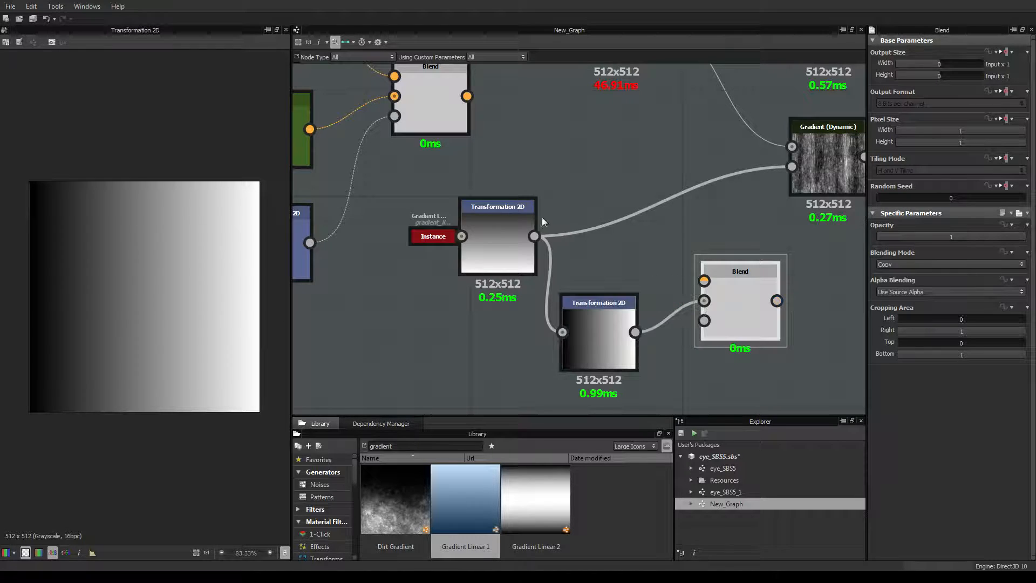
drag(535, 236, 711, 291)
Preview the new Blend node, try Multiply as its blending mode, and switch it to Overlay
double_click(720, 299)
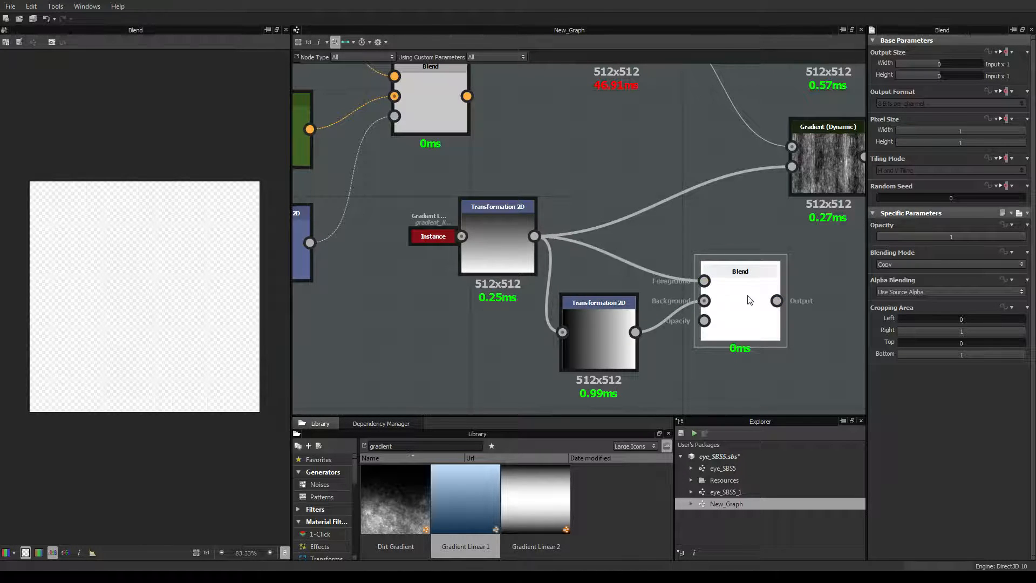
click(934, 264)
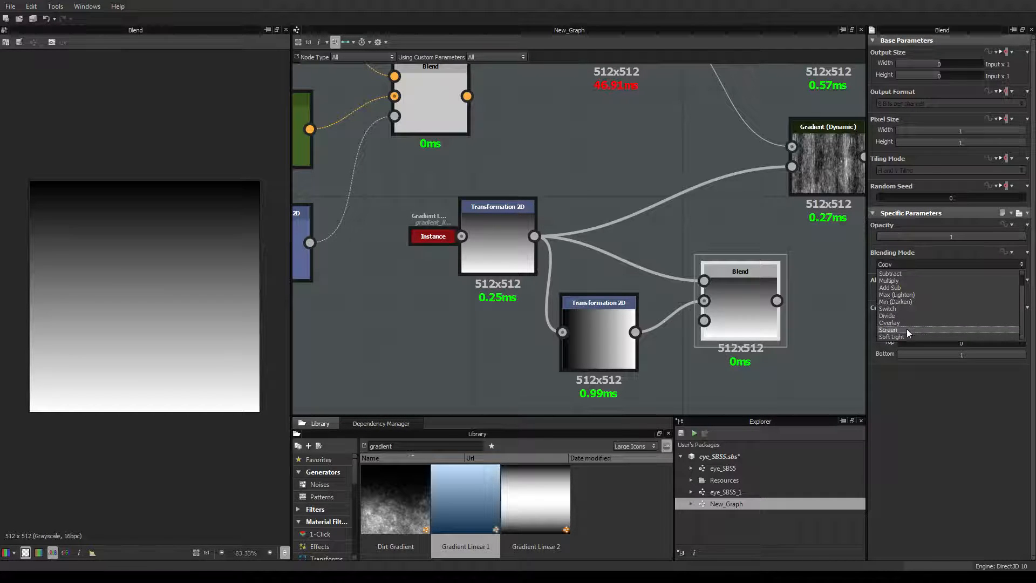
click(917, 283)
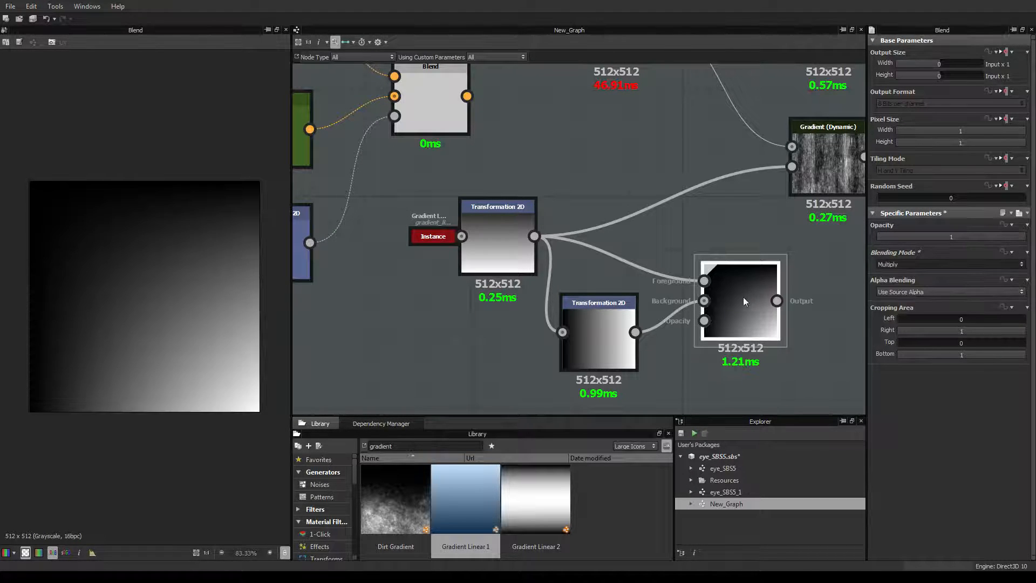
click(914, 267)
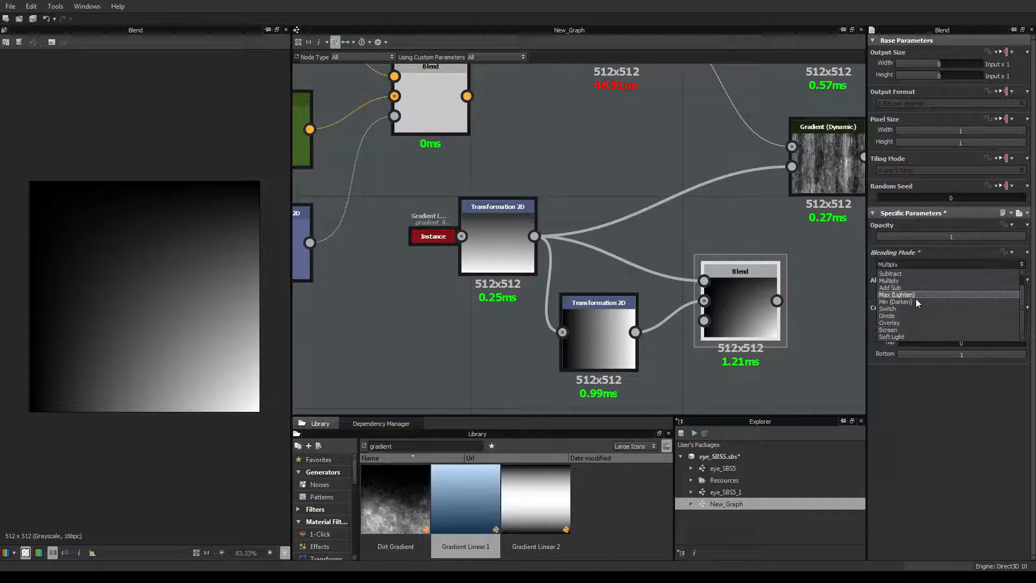
click(903, 326)
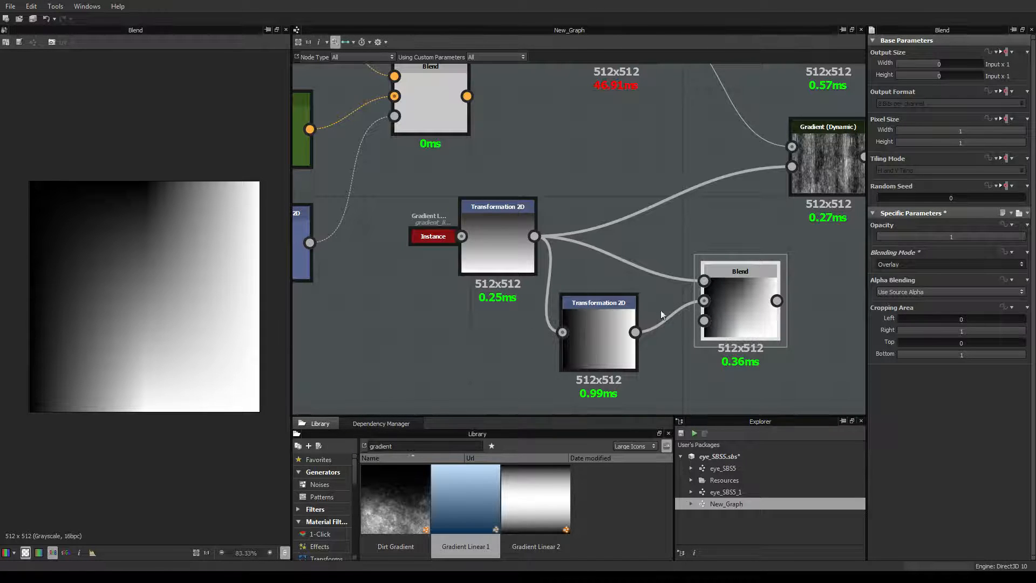
Feed the overlay Blend into Gradient (Dynamic)'s gradient input, preview the result and try Gradient Input Positions up to 0.54
drag(760, 308, 791, 167)
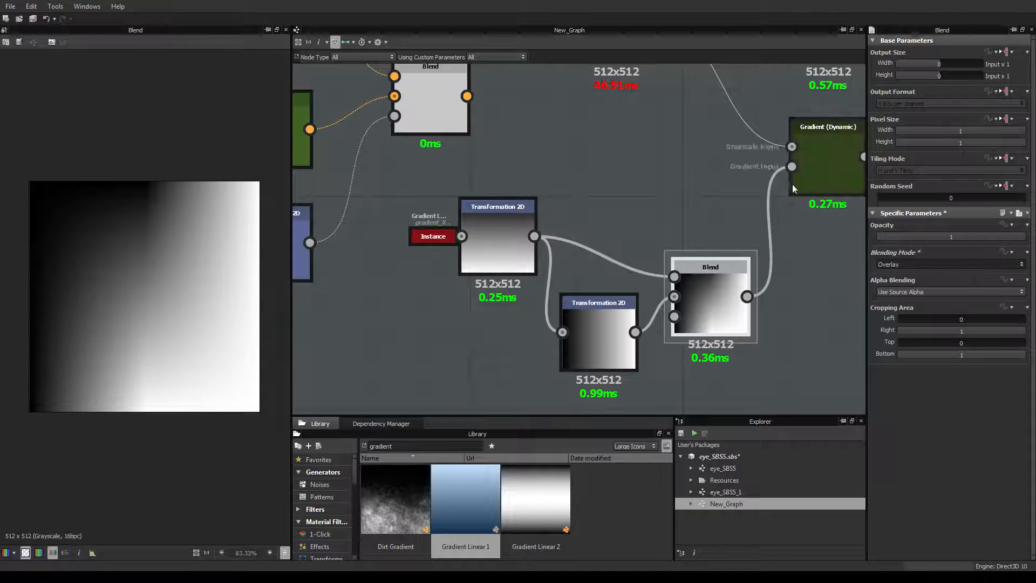
double_click(833, 176)
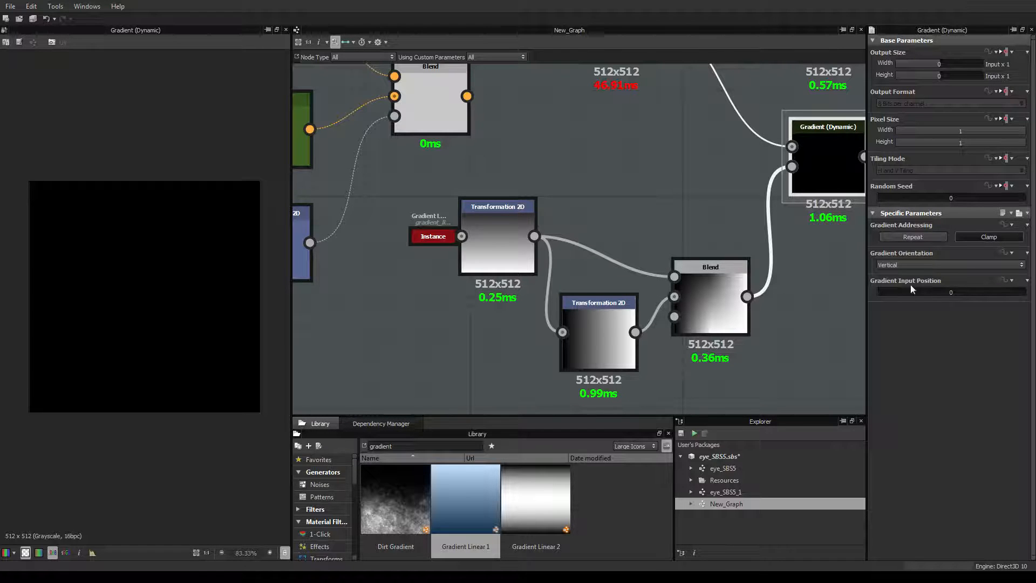
mouse_move(880, 293)
mouse_down()
mouse_move(1028, 293)
mouse_move(961, 293)
mouse_up()
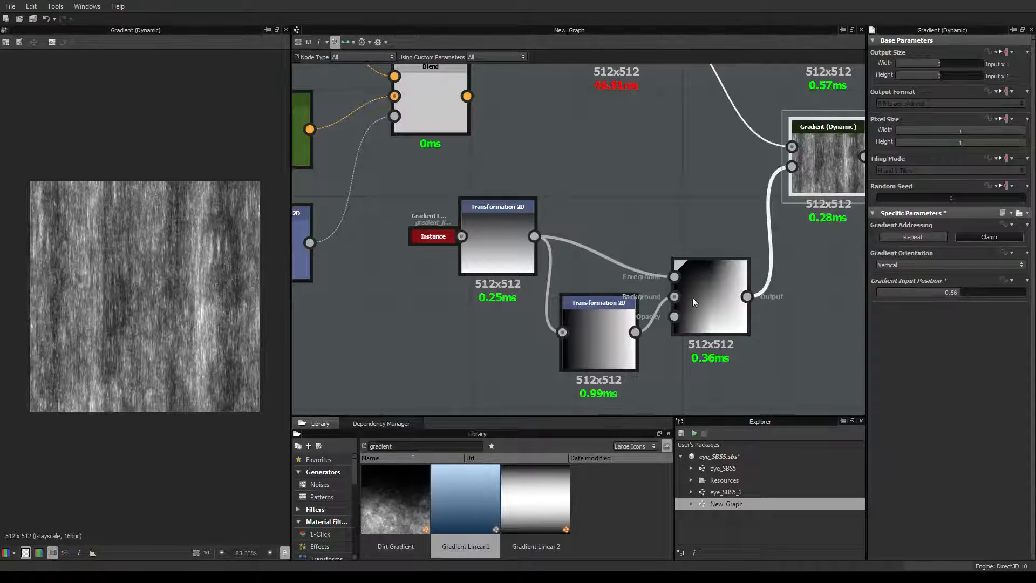
mouse_move(952, 294)
mouse_down()
mouse_move(934, 292)
mouse_move(958, 292)
mouse_up()
scroll(748, 302, down, 3)
scroll(766, 329, up, 3)
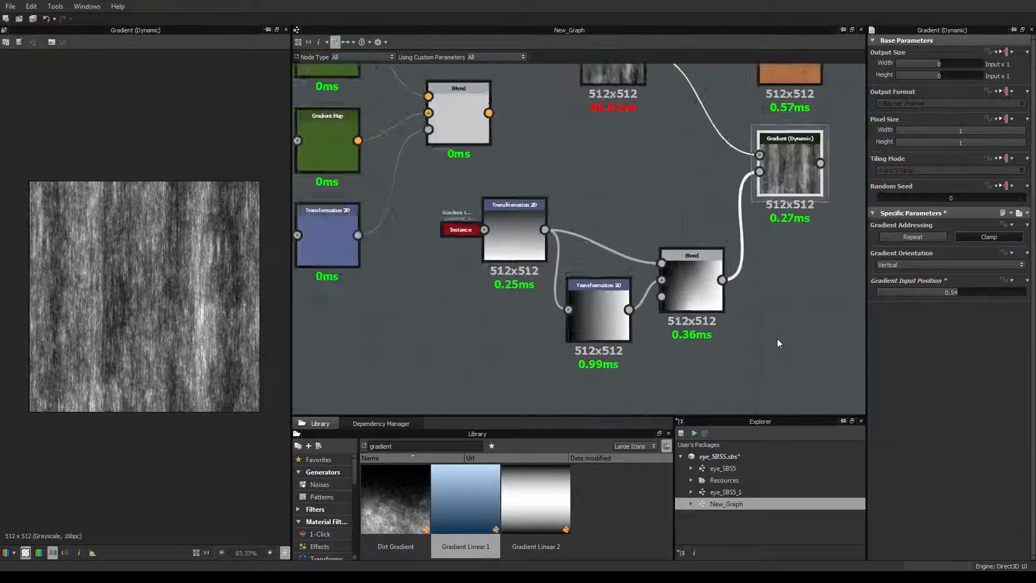
Reconnect the original Transformation 2D to Gradient (Dynamic)'s gradient input and delete the overlay Blend and rotated Transformation 2D
scroll(704, 322, down, 3)
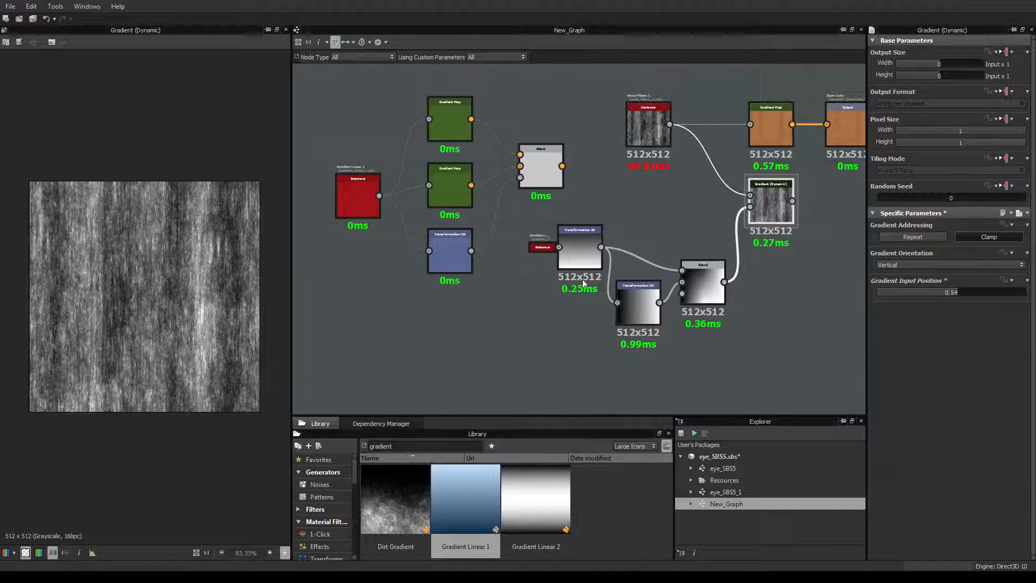
click(591, 264)
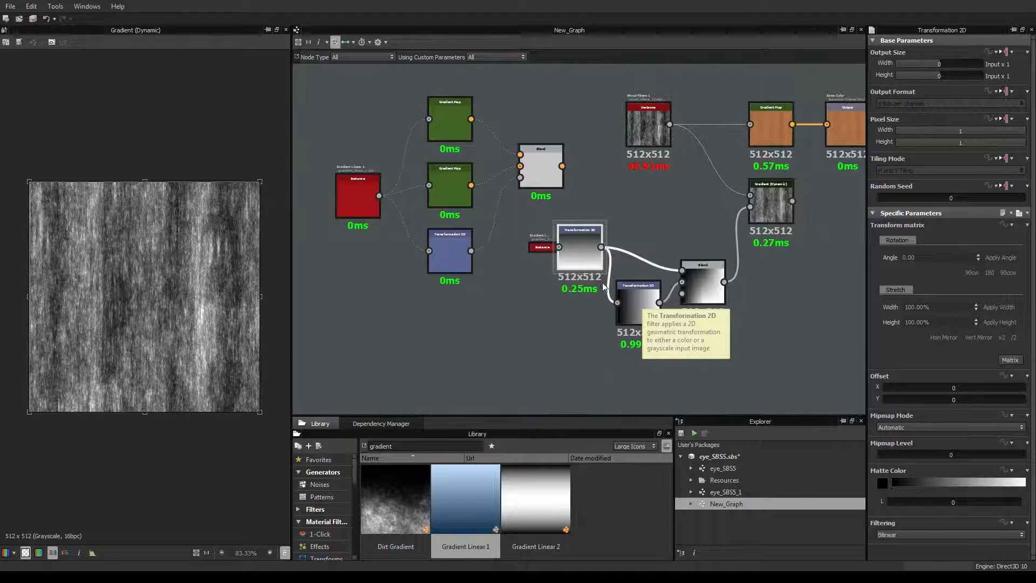
drag(684, 283, 775, 315)
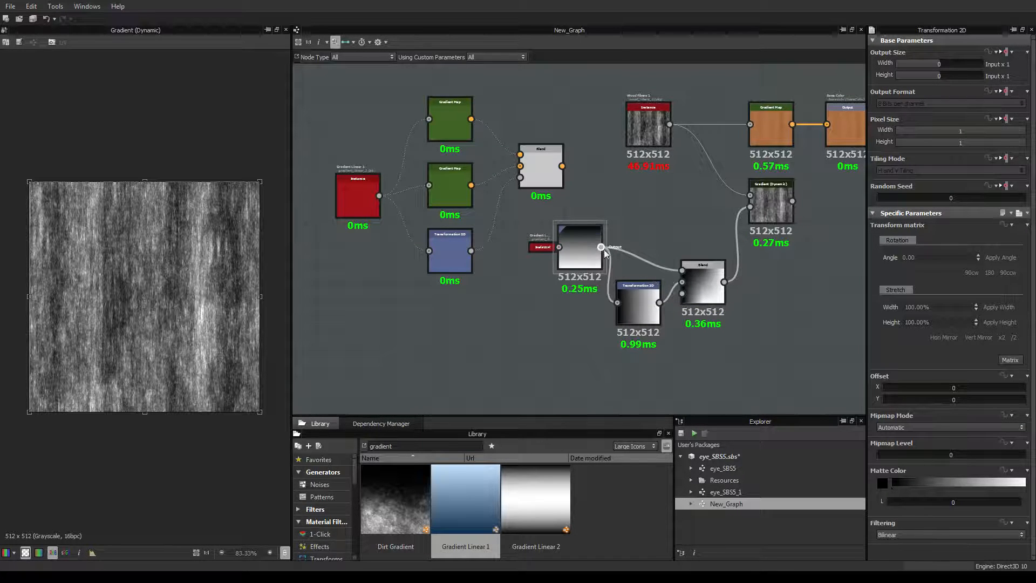
drag(604, 246, 750, 207)
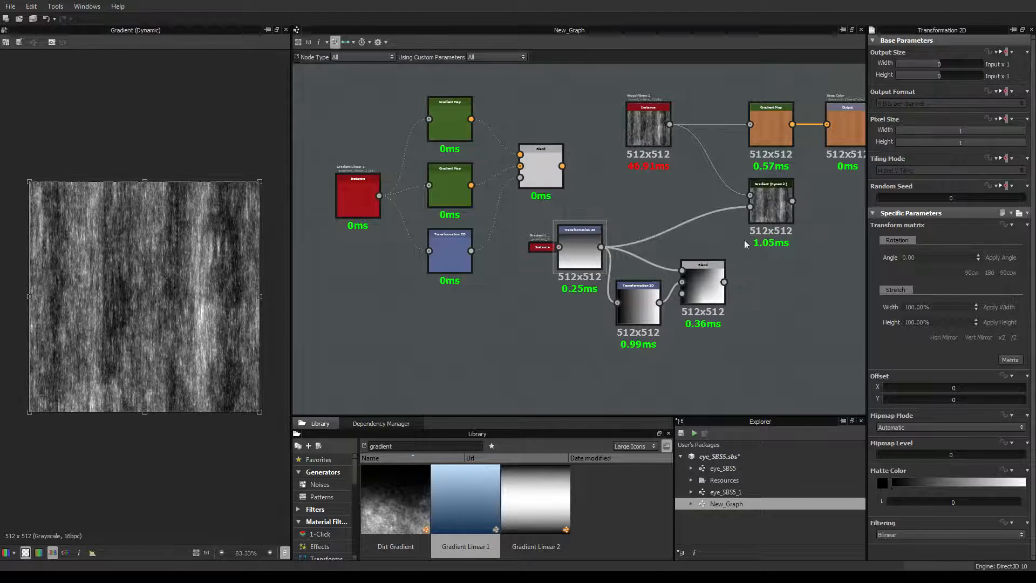
click(693, 288)
key(Delete)
click(637, 313)
key(Delete)
drag(585, 249, 663, 218)
Preview Gradient Linear 1 and the upper Gradient Map in the group copied from the eye graph
drag(335, 78, 556, 305)
scroll(481, 312, up, 4)
middle_drag(481, 312, 588, 262)
scroll(587, 262, down, 1)
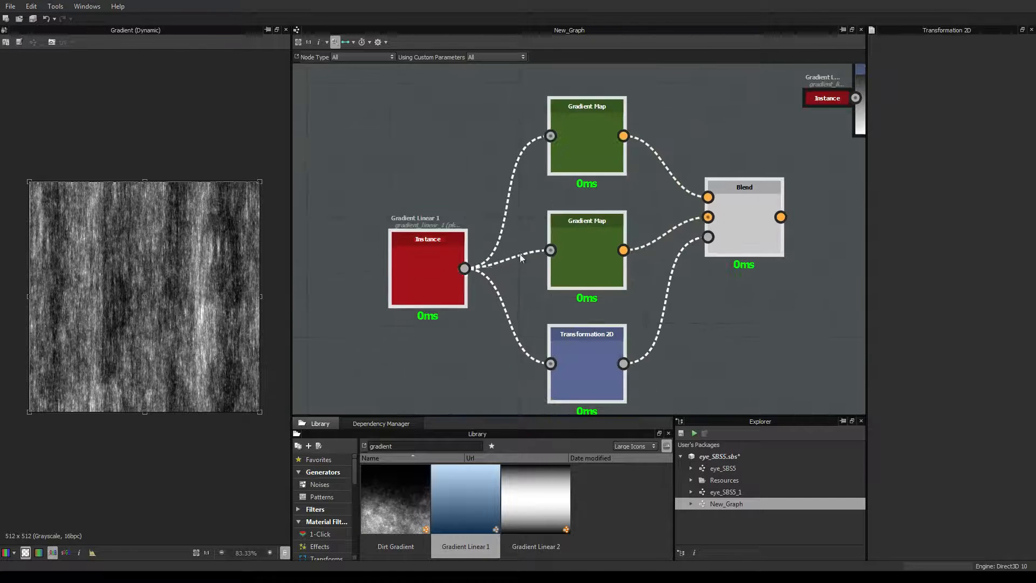
double_click(435, 258)
scroll(658, 326, down, 2)
scroll(755, 346, down, 1)
middle_drag(777, 351, 703, 337)
scroll(702, 338, up, 1)
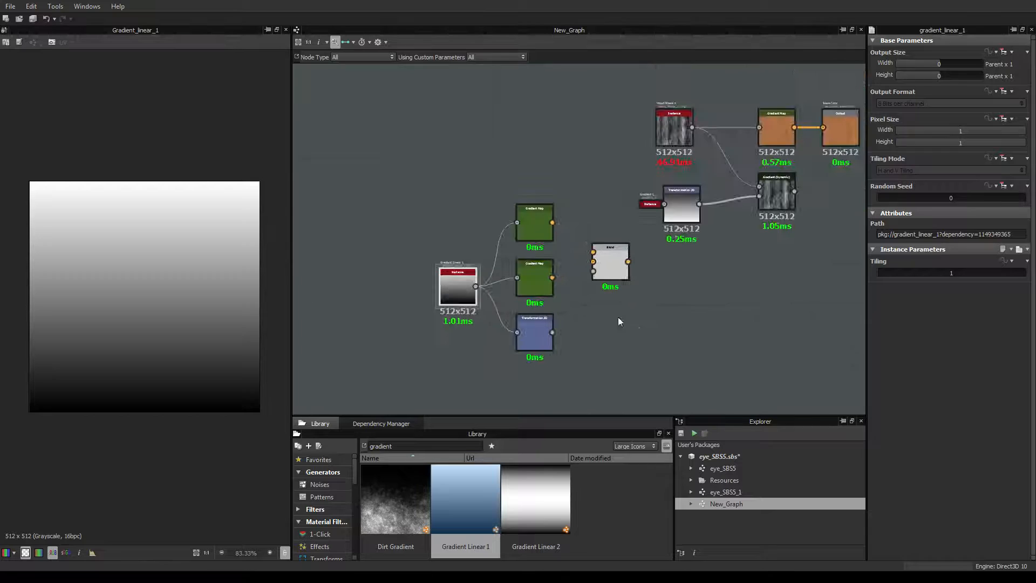
click(543, 226)
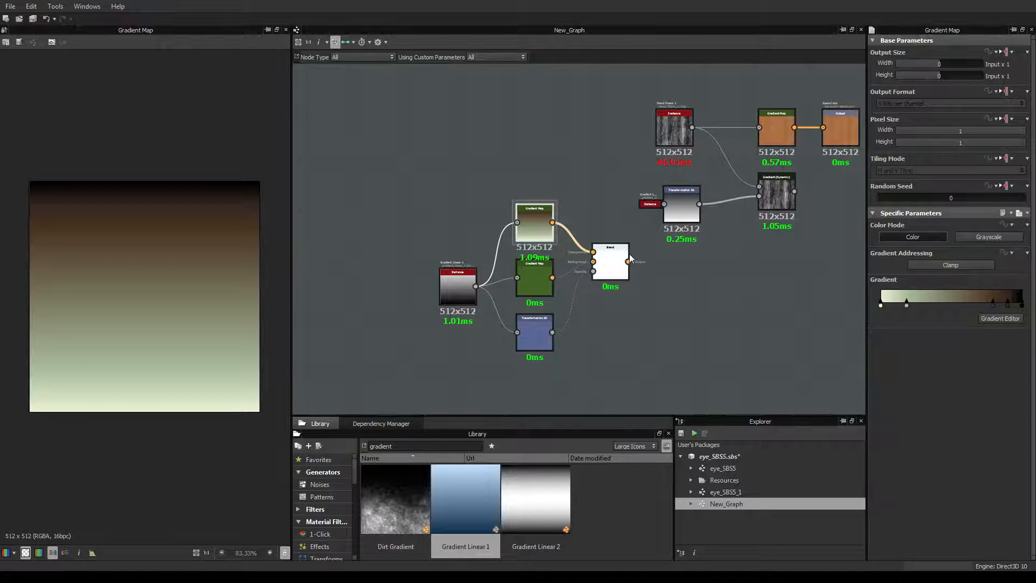
Replace the upper copied Gradient Map with the orange wood one, wired from Gradient Linear 1 into the Blend foreground
click(779, 130)
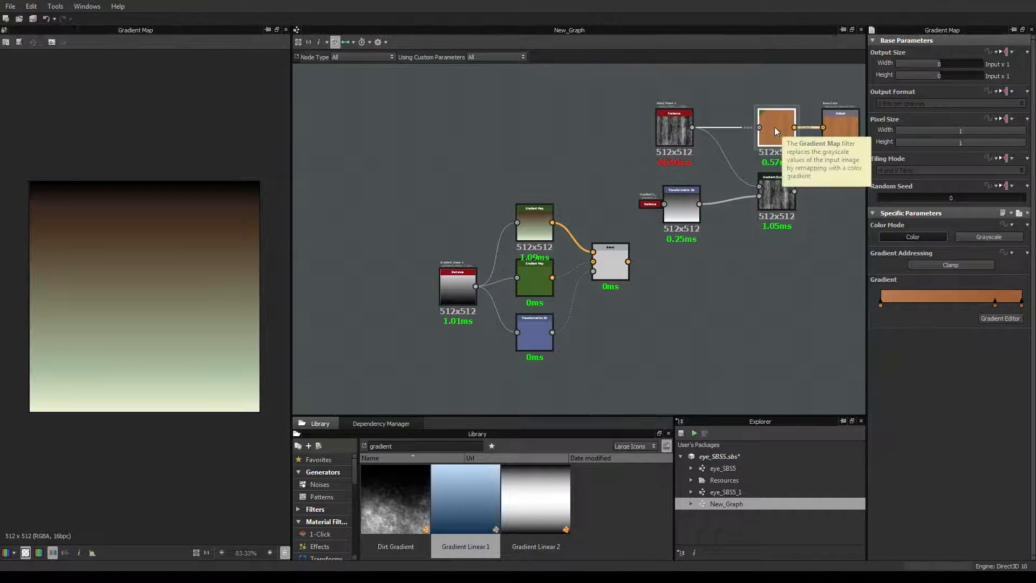
mouse_move(775, 130)
mouse_down()
mouse_move(776, 157)
mouse_move(756, 112)
mouse_move(765, 122)
mouse_move(747, 168)
mouse_move(785, 130)
mouse_up()
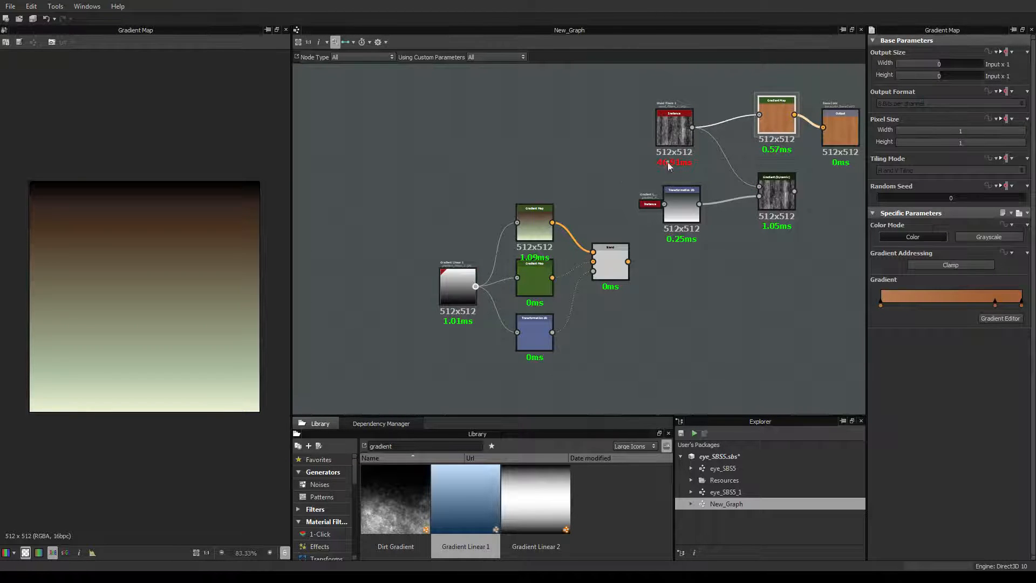
drag(668, 166, 593, 252)
drag(770, 117, 527, 143)
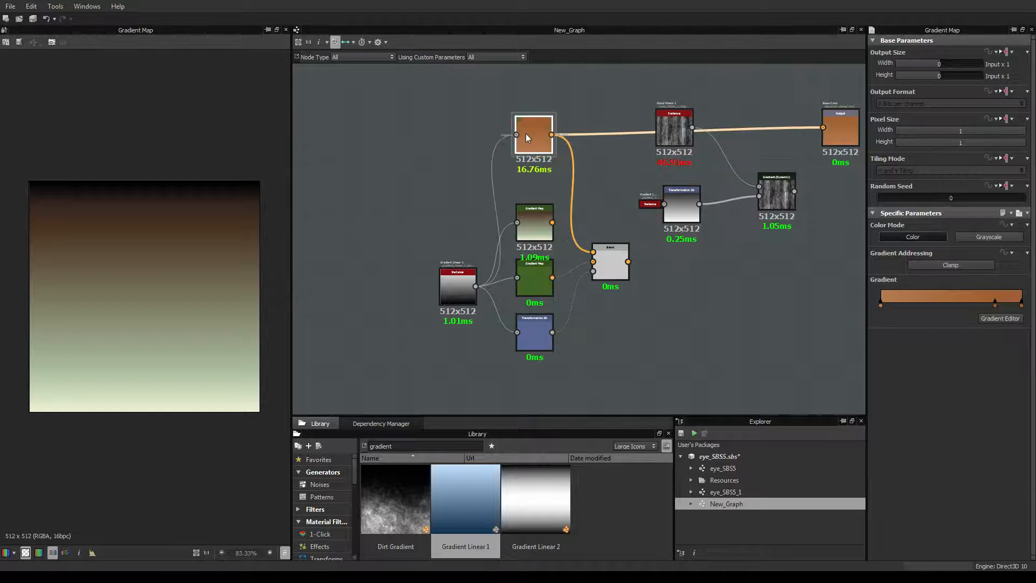
click(538, 216)
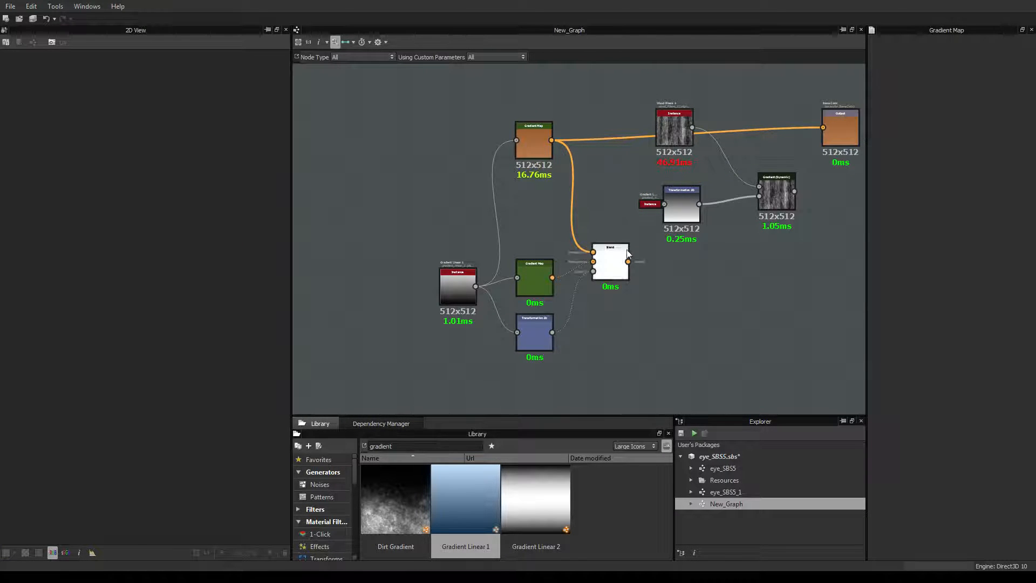
drag(542, 153, 546, 216)
scroll(477, 268, up, 2)
scroll(478, 268, down, 1)
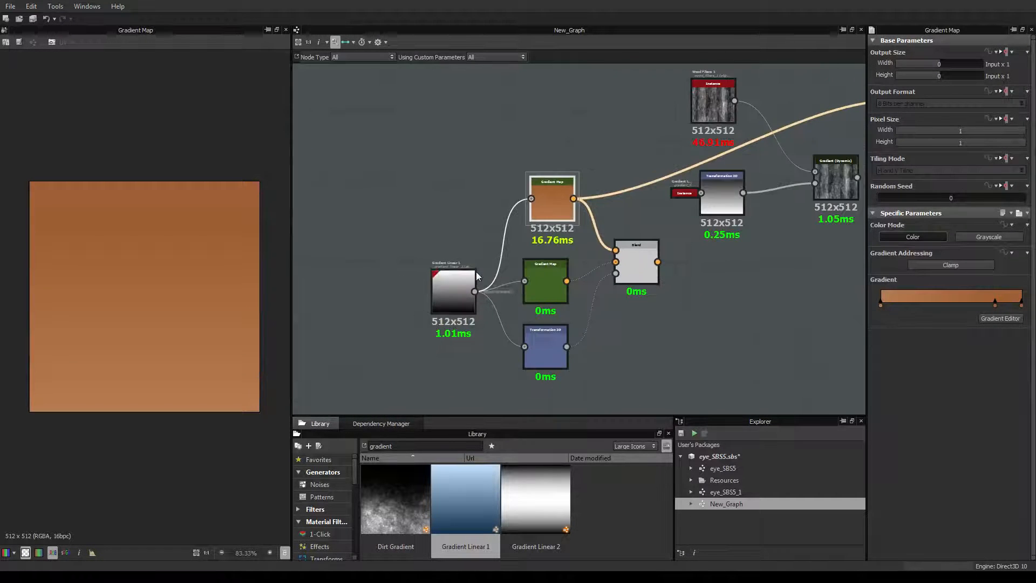
Darken the orange Gradient Map's first key at position 0.00 to brown with a V of 63
double_click(881, 306)
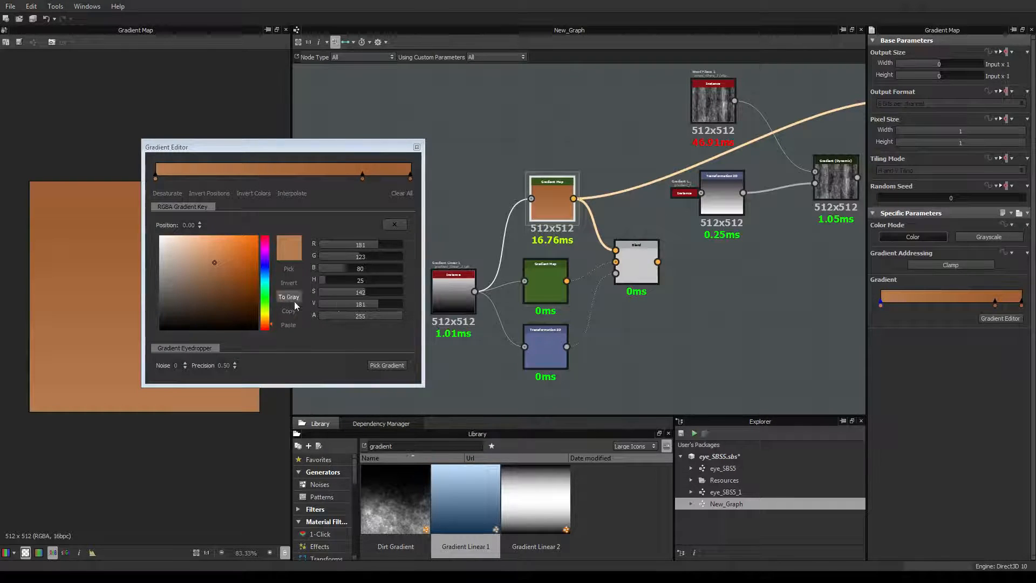
drag(373, 302, 339, 304)
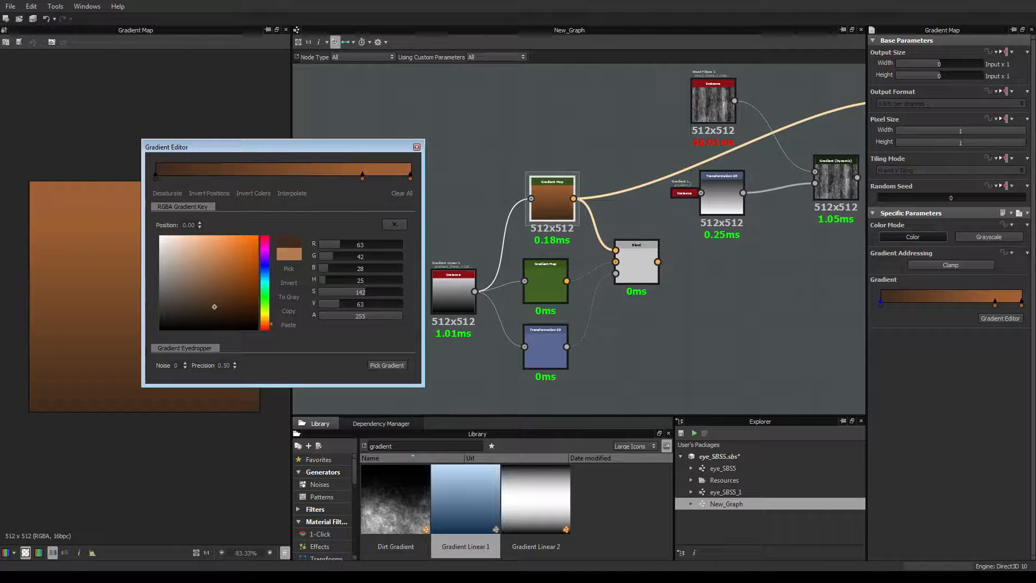
click(359, 210)
Preview the second copied Gradient Map that feeds the Blend background
scroll(611, 283, up, 1)
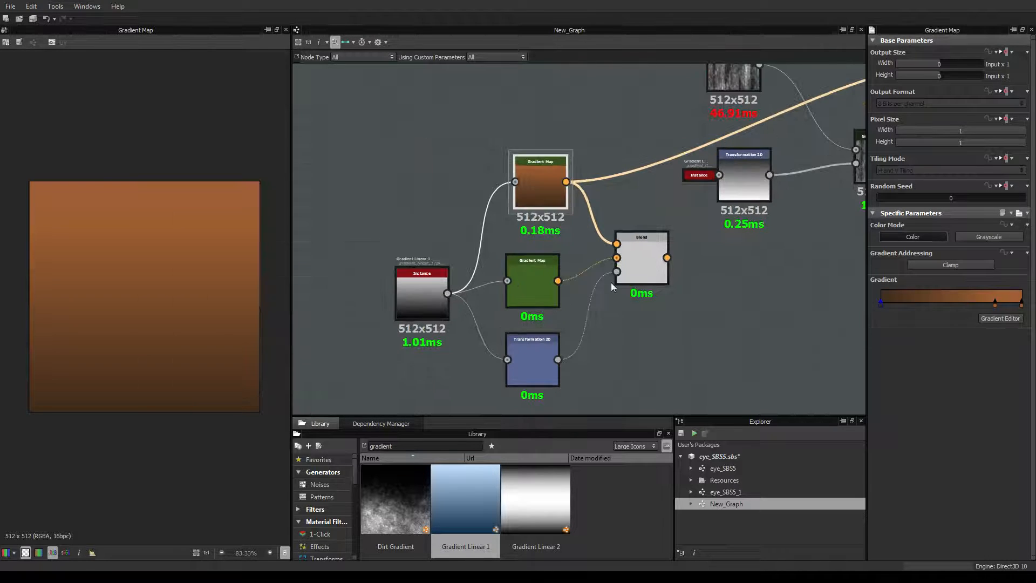
scroll(659, 324, down, 1)
scroll(660, 324, up, 1)
middle_drag(664, 326, 616, 298)
scroll(624, 297, down, 1)
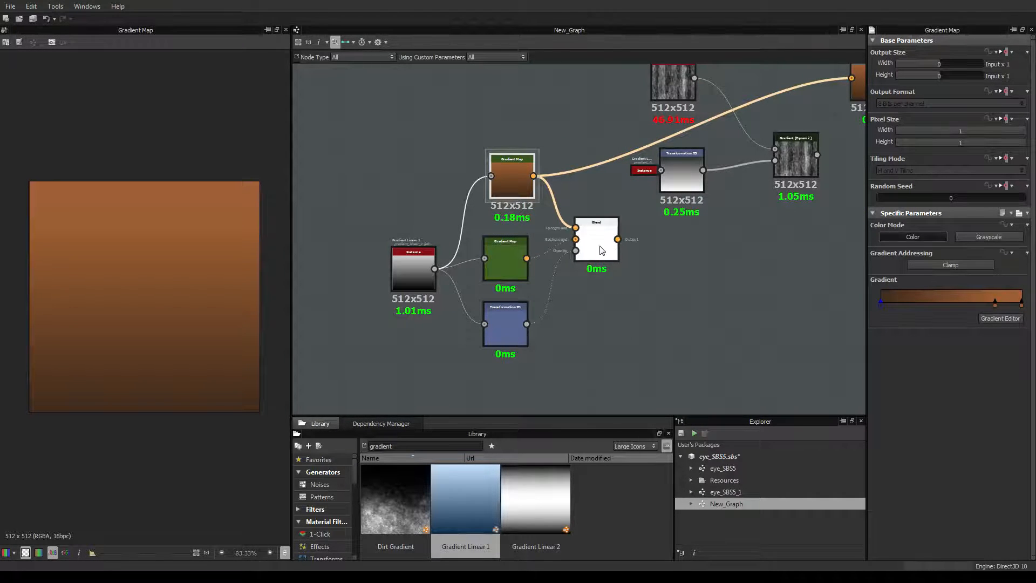
click(518, 248)
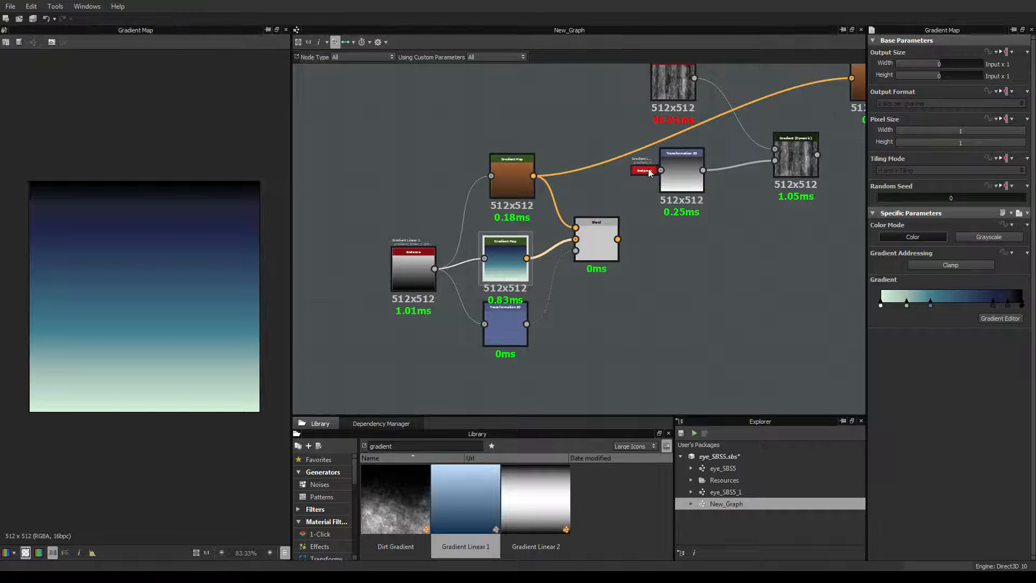
Set Gradient (Dynamic)'s input position to 0 and feed the color Blend into its gradient input, moving Transformation 2D aside
click(803, 171)
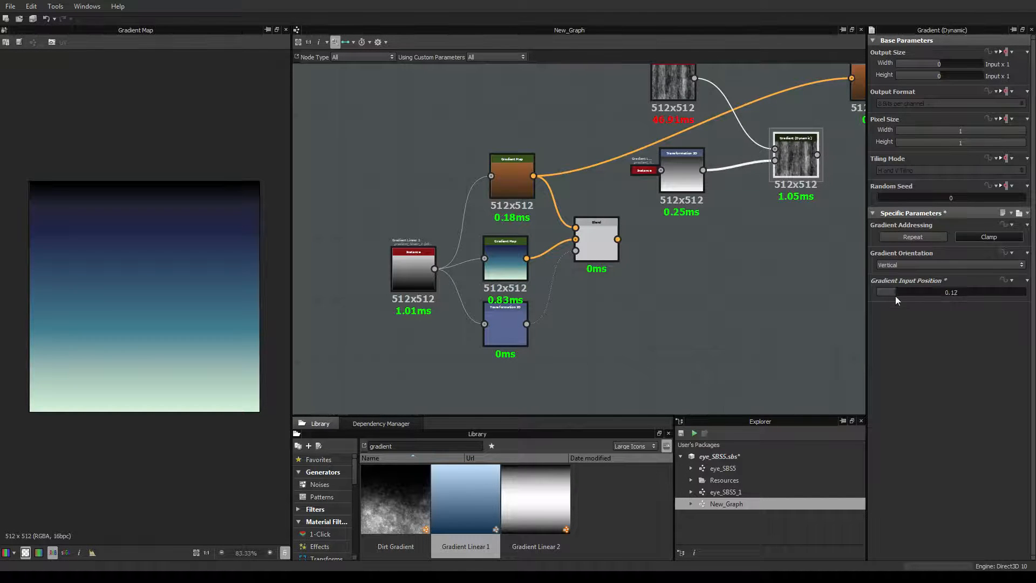
drag(896, 296, 775, 280)
drag(619, 240, 774, 163)
drag(680, 171, 695, 243)
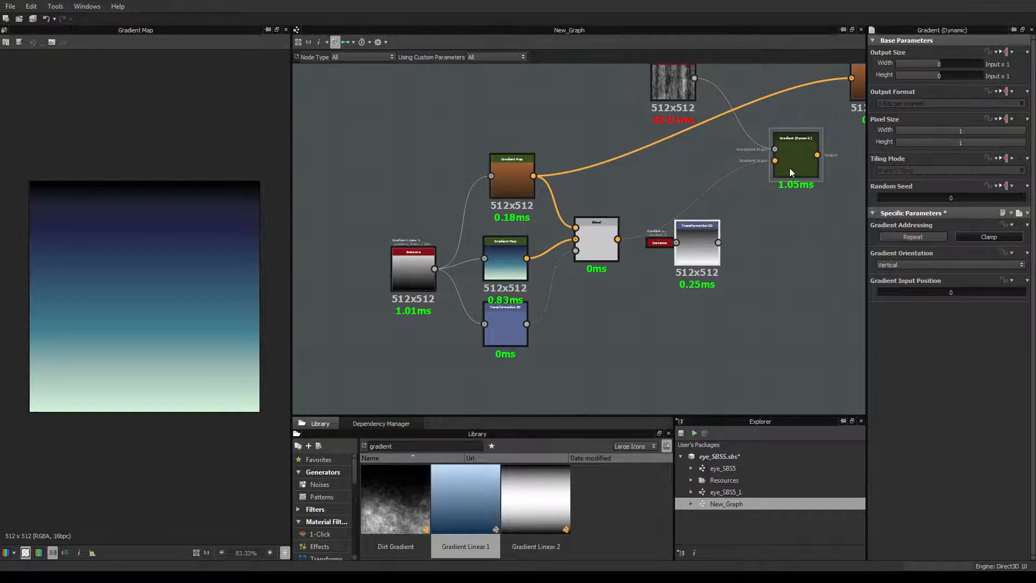
Connect Gradient (Dynamic)'s output to the Base Color output node
middle_drag(706, 190, 643, 213)
scroll(643, 212, down, 1)
drag(735, 183, 764, 119)
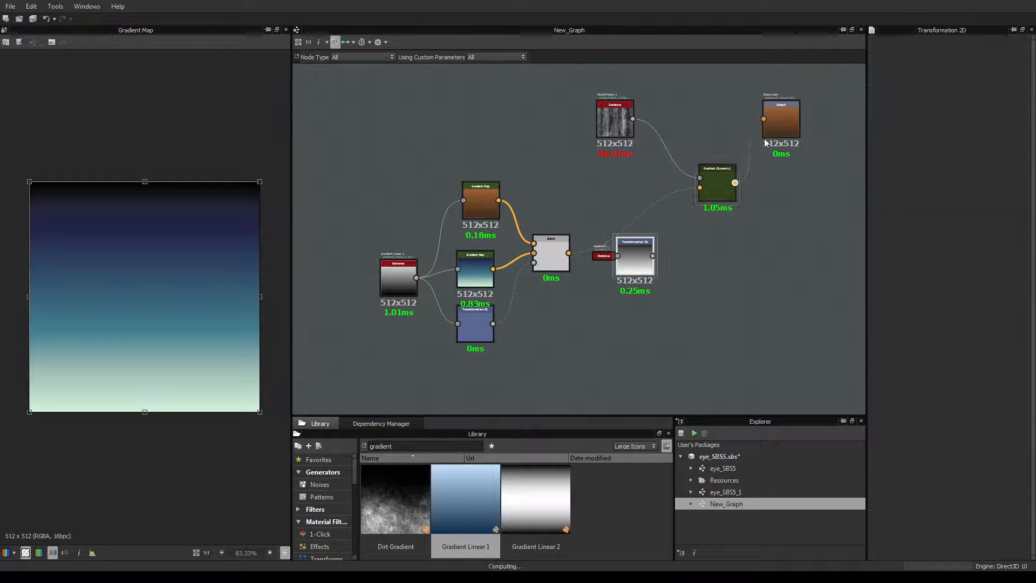
Place the Gradient (Dynamic) node between Wood Fibers 1 and the Base Color output, and preview the Base Color result
drag(719, 191, 706, 144)
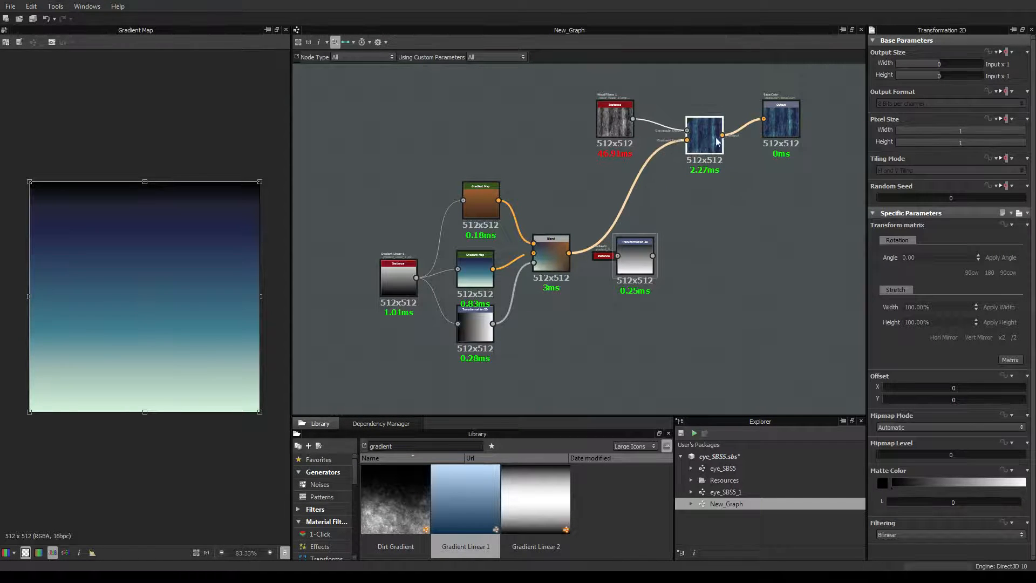
click(781, 120)
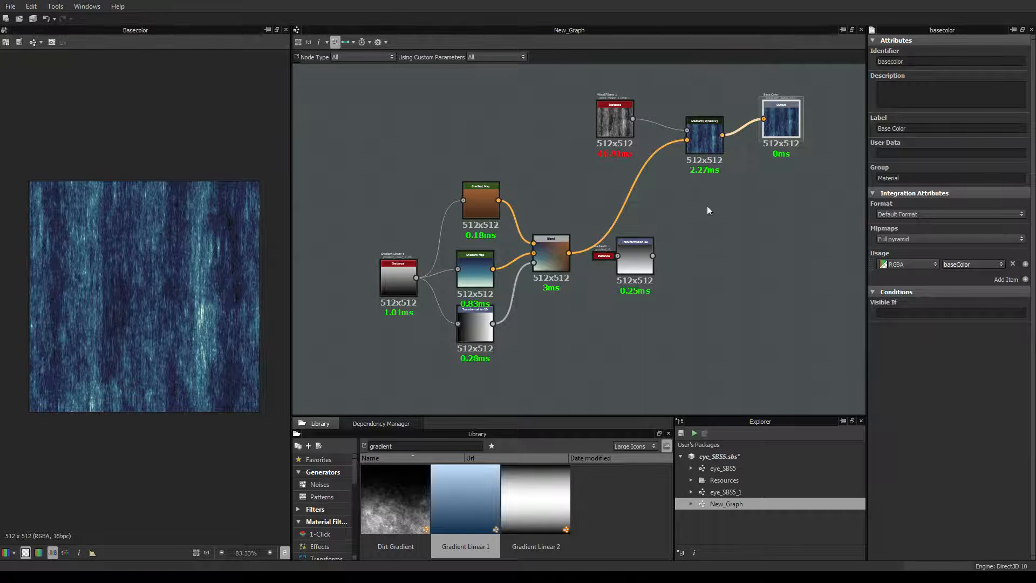
Clean the unused gradient and Transformation 2D nodes out of the graph and move the Blend network closer to Gradient (Dynamic)
click(380, 42)
click(400, 56)
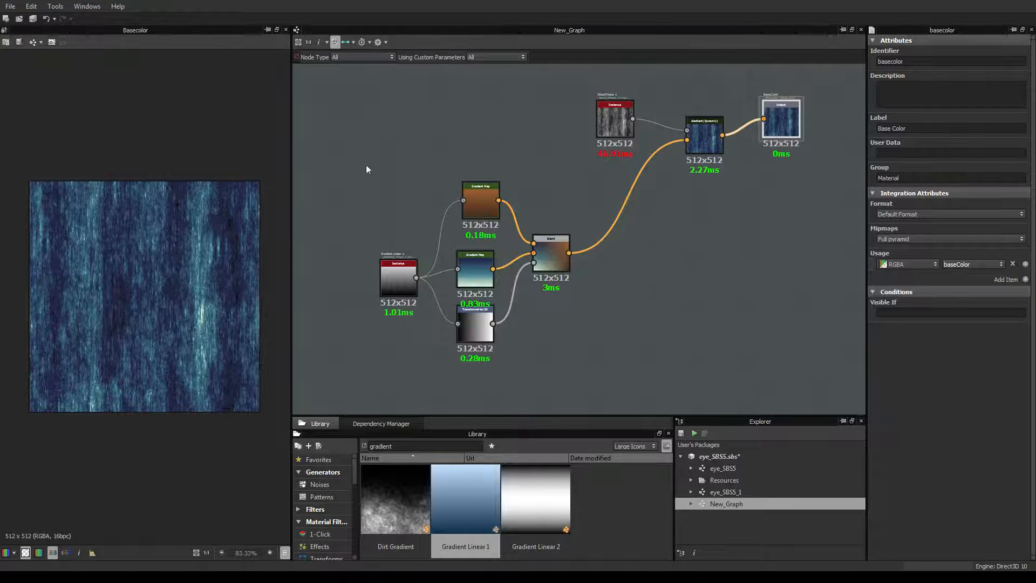
drag(547, 260, 613, 251)
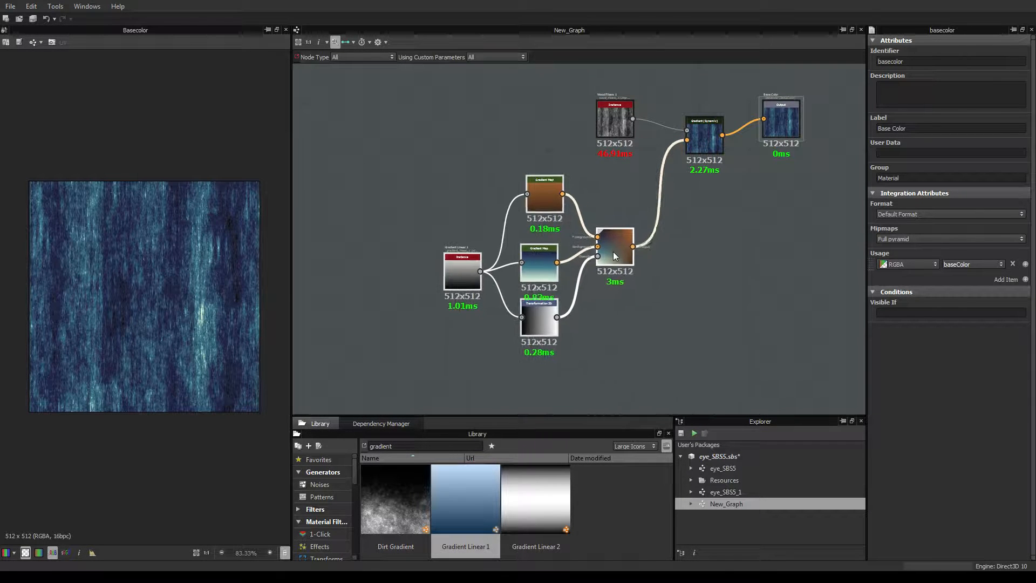
scroll(613, 252, up, 4)
middle_drag(570, 245, 608, 235)
drag(528, 120, 505, 143)
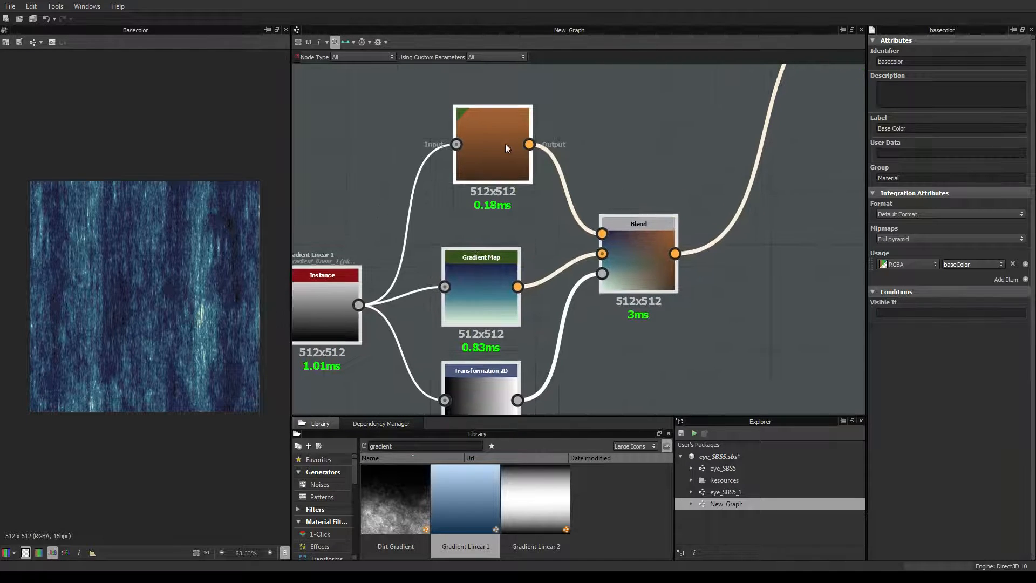
Inspect the parameters of the brown Gradient Map, the Transformation 2D mask and the Blend node
click(434, 189)
click(477, 155)
scroll(526, 252, down, 2)
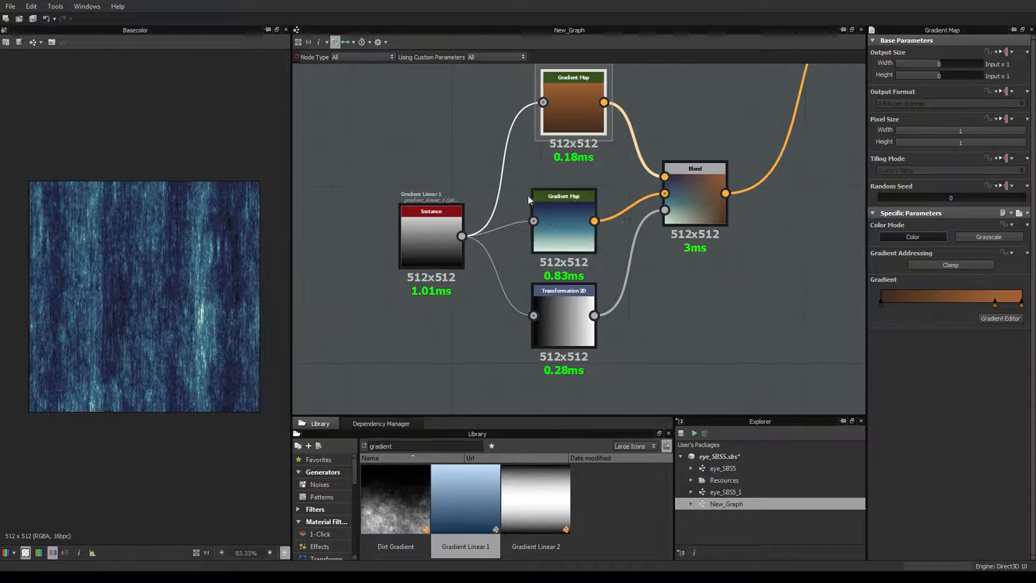
click(576, 127)
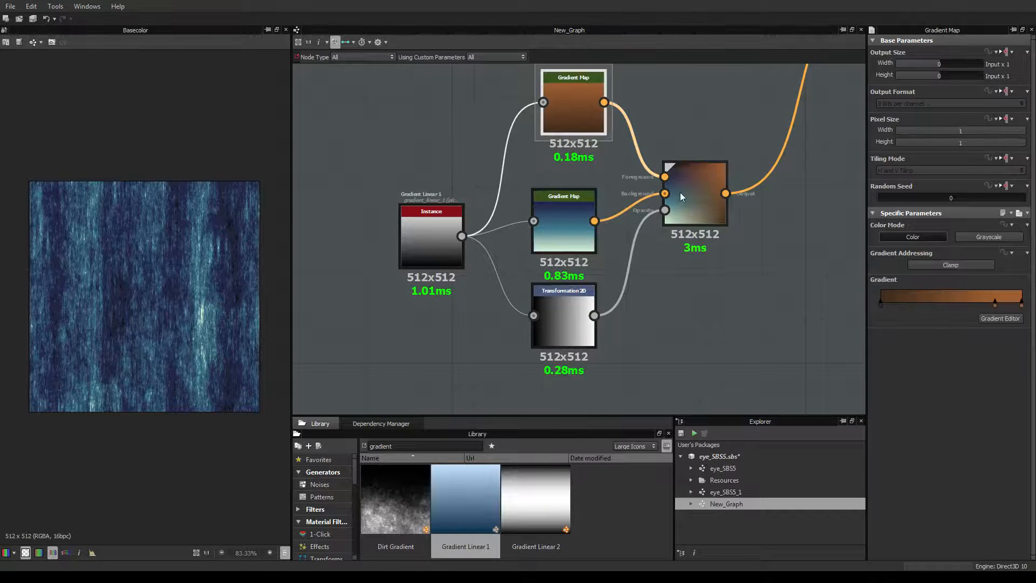
click(555, 312)
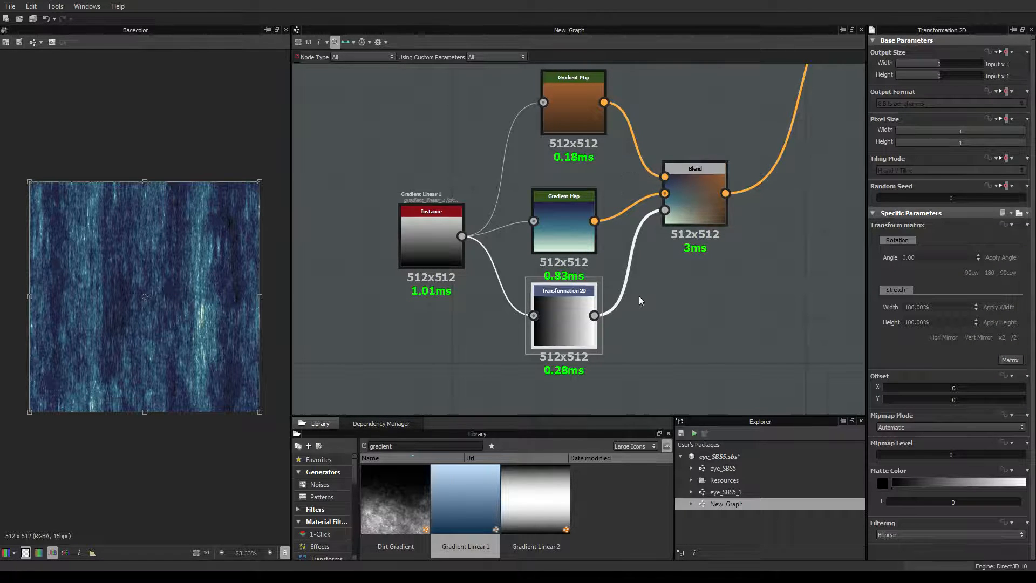
scroll(639, 296, up, 2)
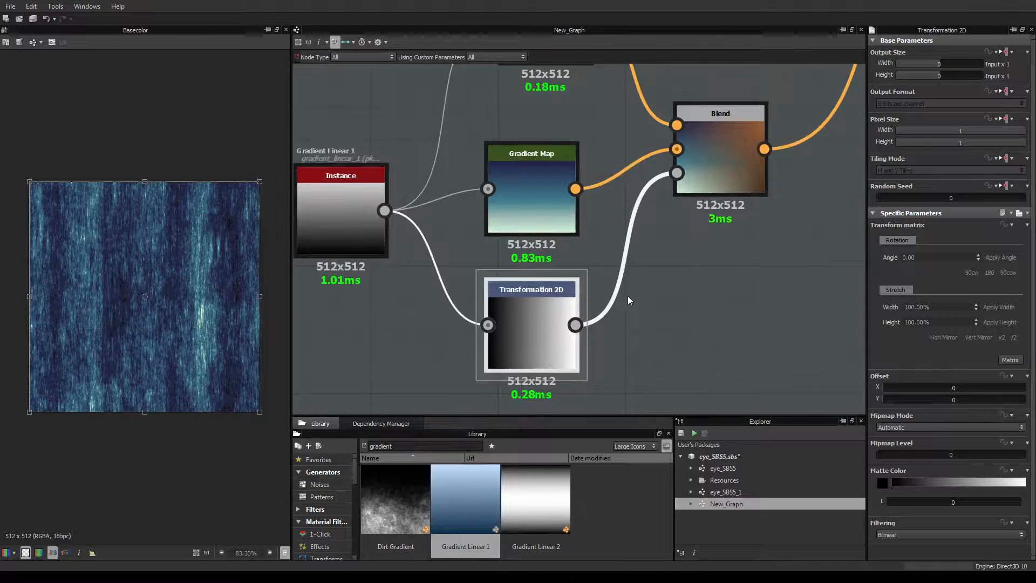
click(720, 167)
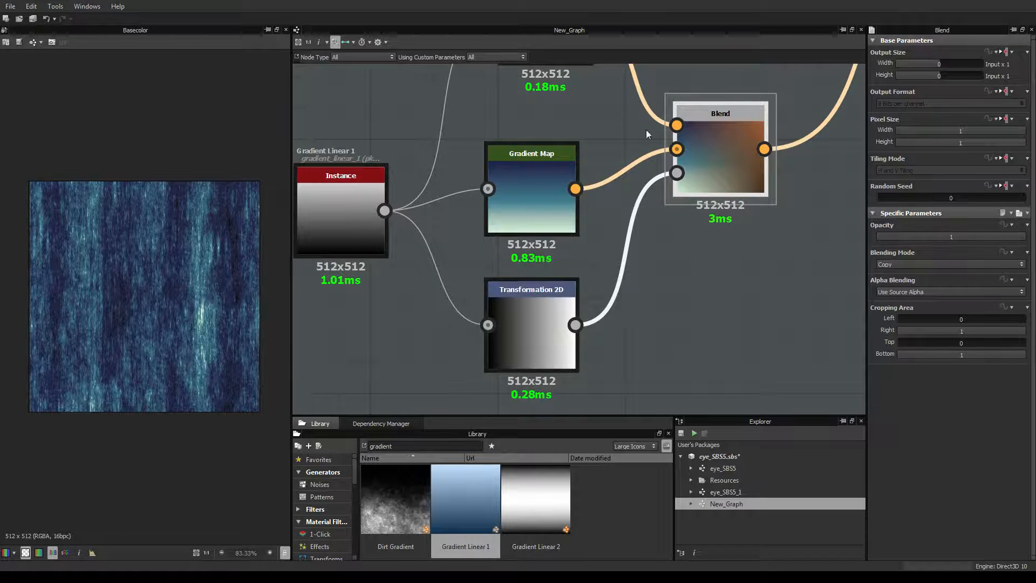
Preview the brown Gradient Map, the blue-green Gradient Map and the Blend that combines them
middle_drag(787, 239, 701, 322)
double_click(466, 127)
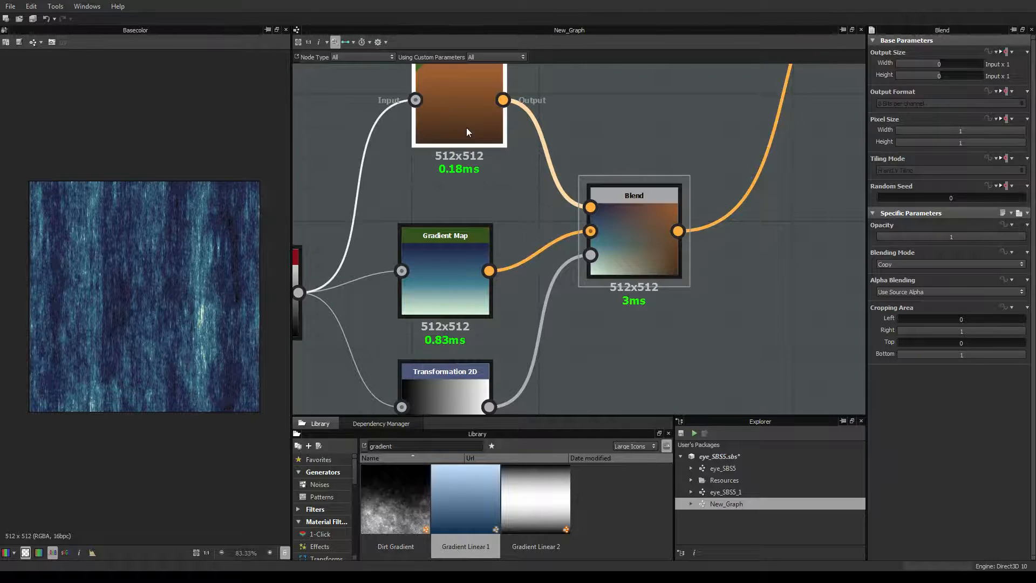
double_click(450, 270)
double_click(622, 228)
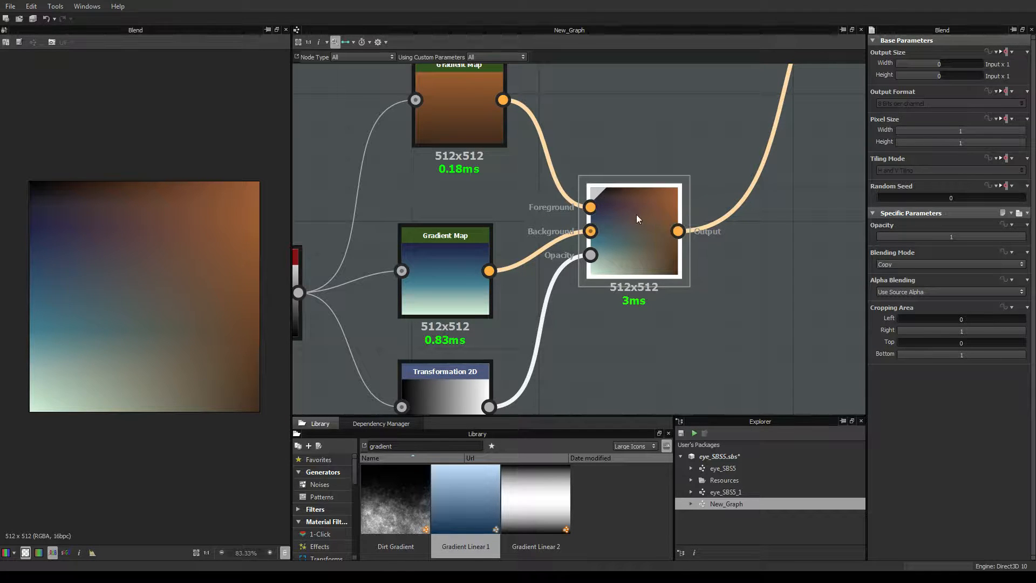
Select Gradient (Dynamic) and set its Gradient Input Position to 0.08
middle_drag(513, 115, 536, 237)
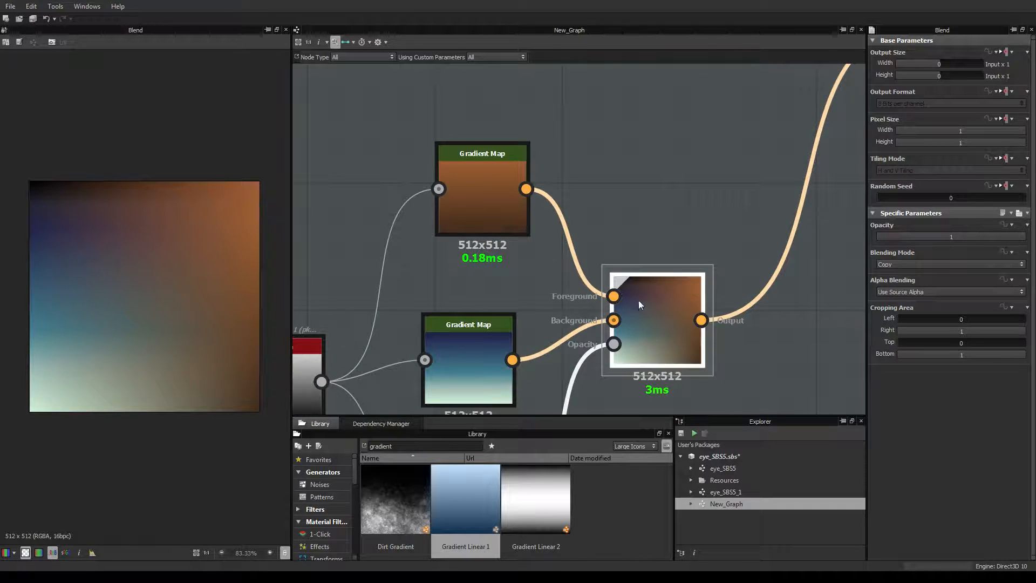
scroll(690, 270, down, 3)
middle_drag(708, 318, 527, 302)
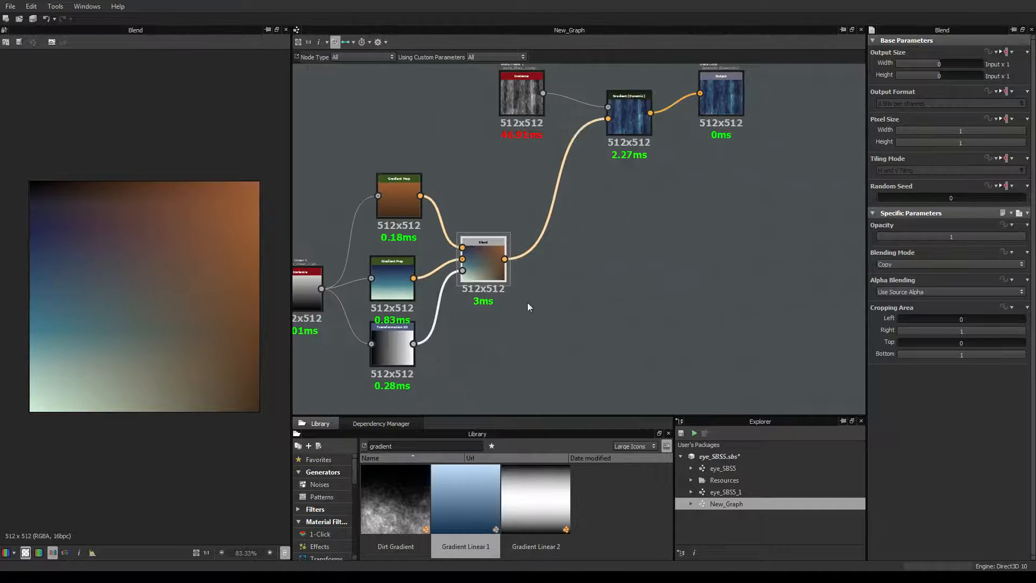
middle_drag(711, 171, 734, 310)
scroll(734, 309, up, 3)
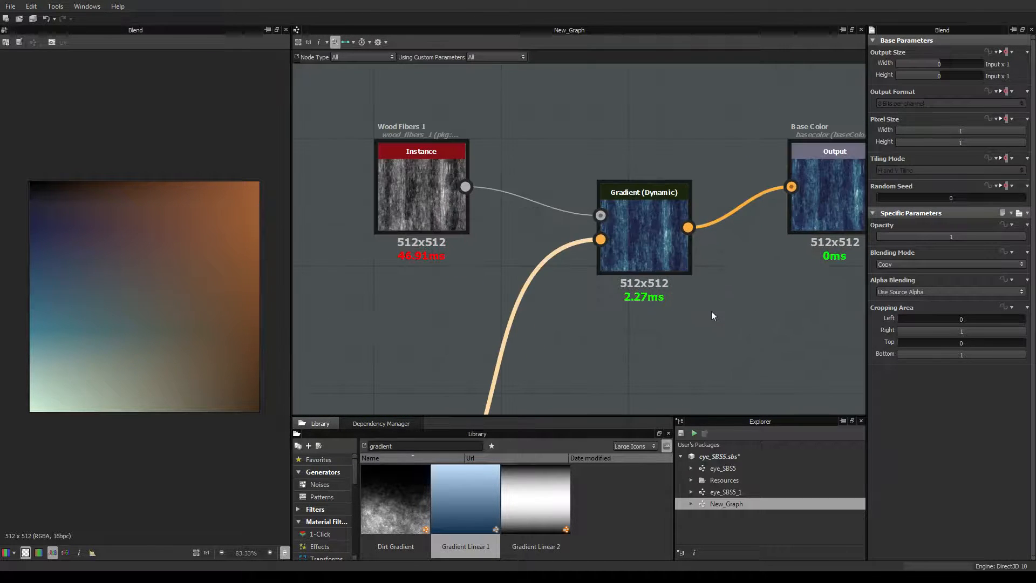
click(653, 228)
scroll(724, 349, down, 1)
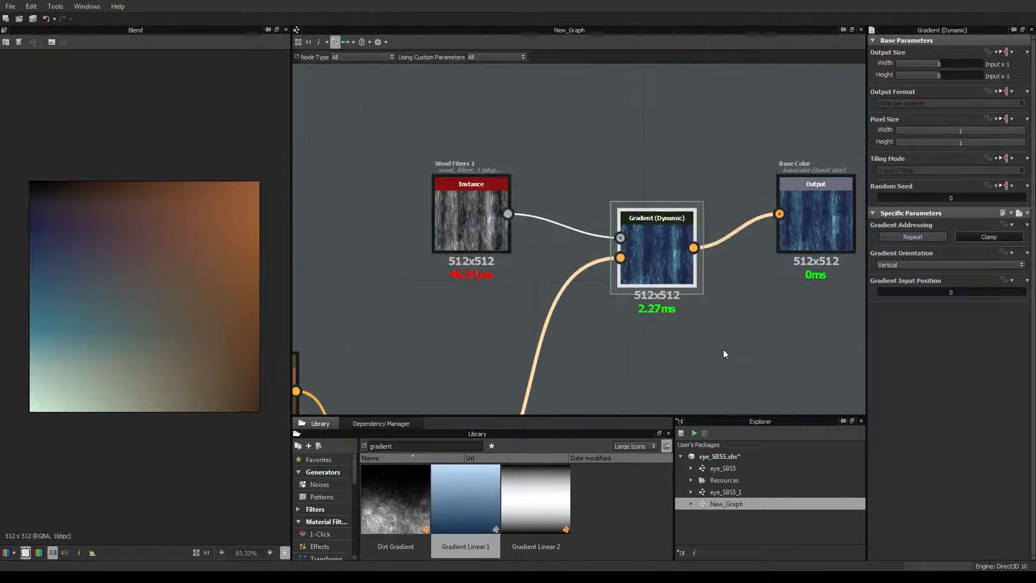
middle_drag(697, 341, 730, 268)
scroll(730, 270, down, 1)
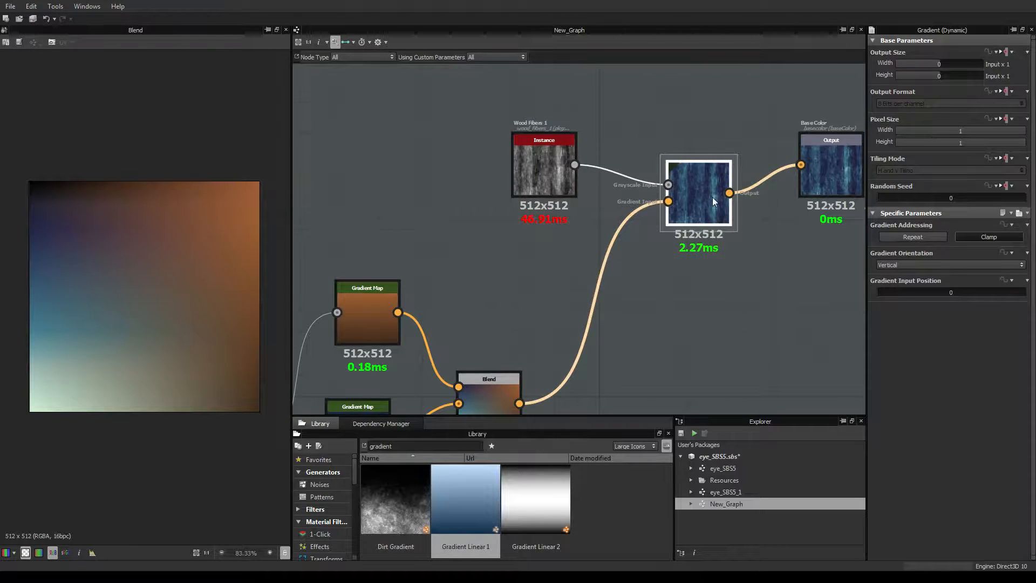
scroll(712, 197, up, 3)
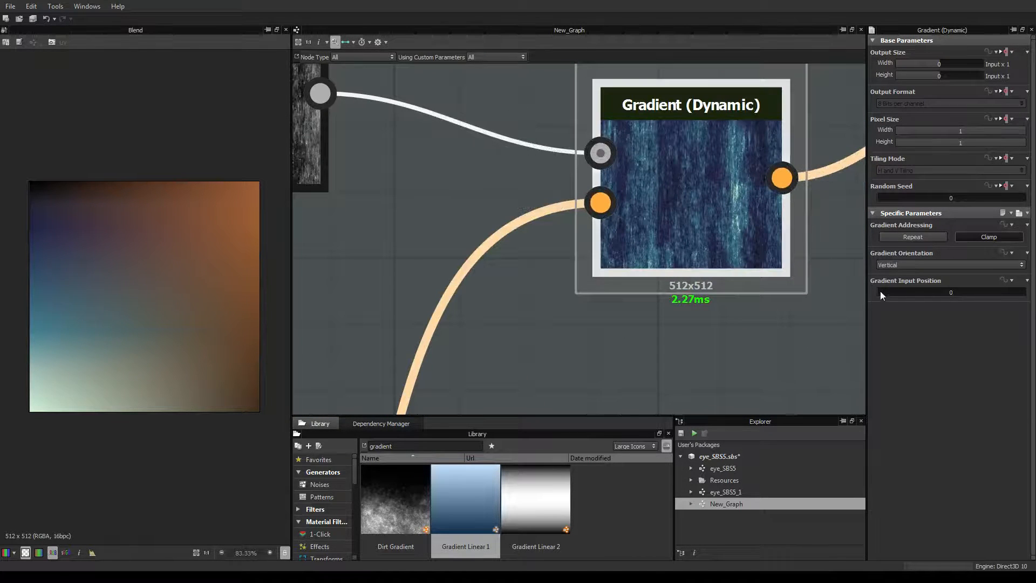
drag(879, 290, 890, 290)
Preview the Base Color output alongside the Gradient (Dynamic) node
middle_drag(777, 217, 599, 215)
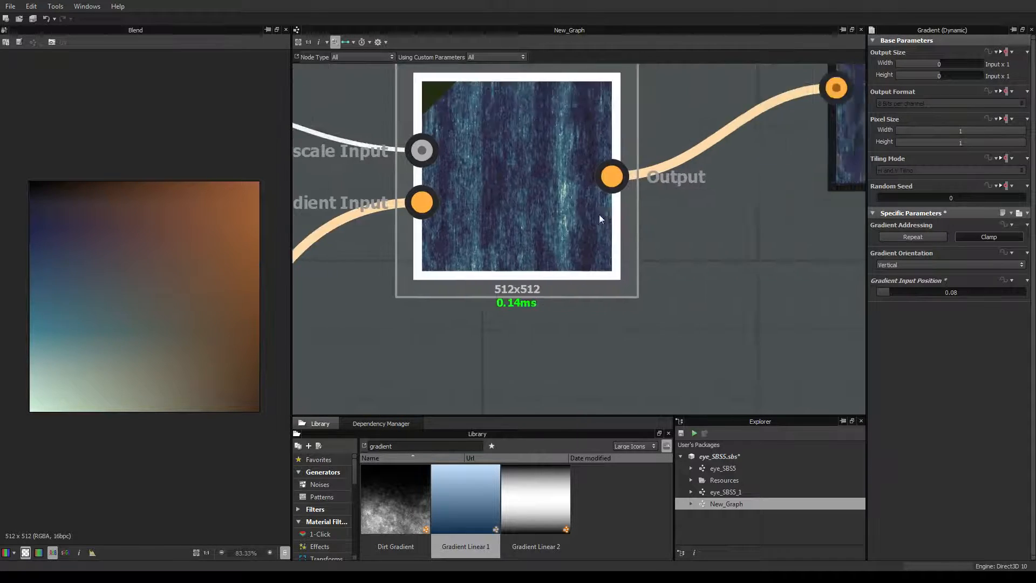
scroll(594, 213, down, 1)
double_click(825, 159)
scroll(577, 224, up, 2)
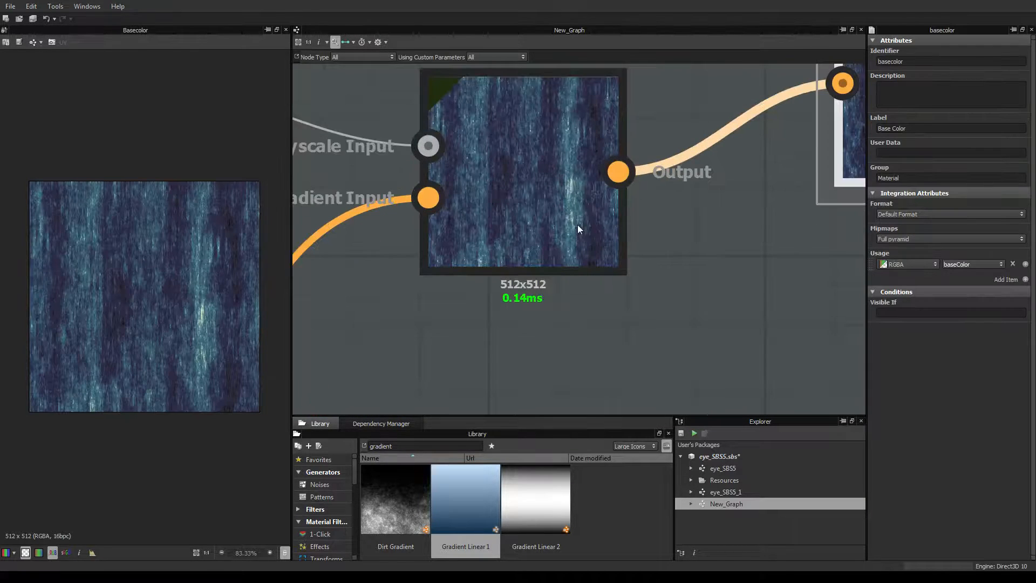
Sweep Gradient (Dynamic)'s Gradient Input Position across the gradient and return it to 0
click(659, 234)
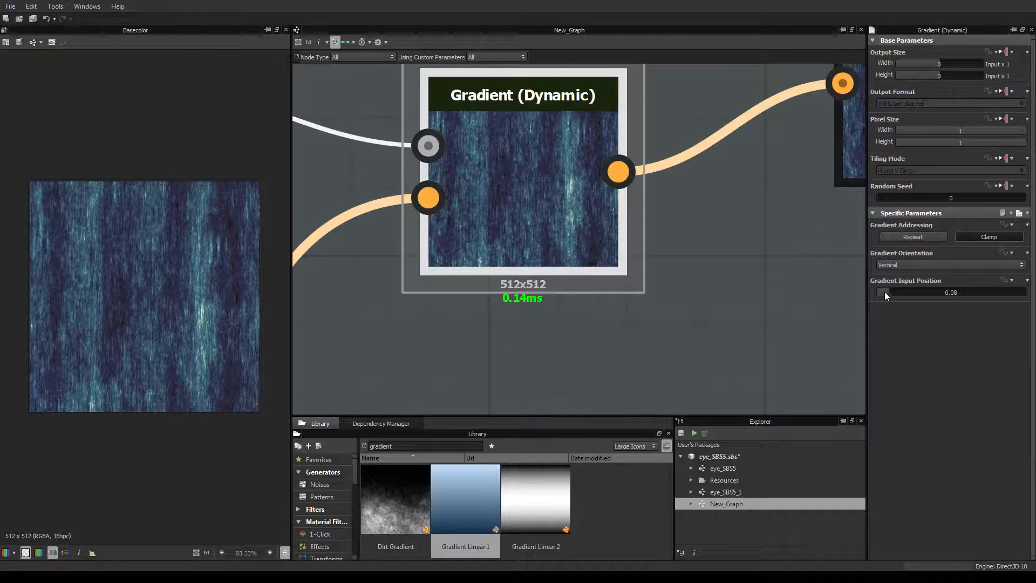
drag(889, 291, 947, 291)
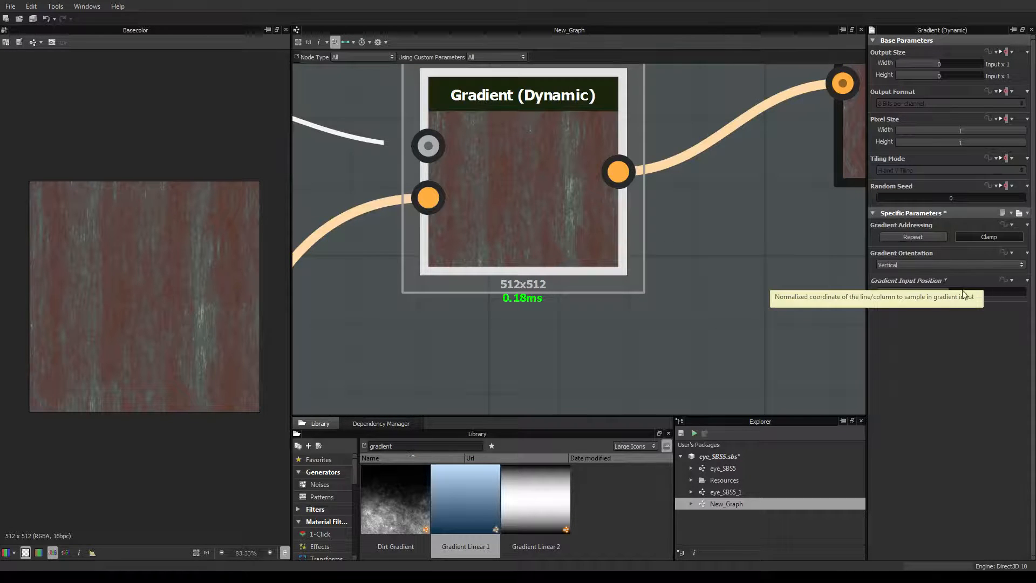
drag(973, 291, 850, 293)
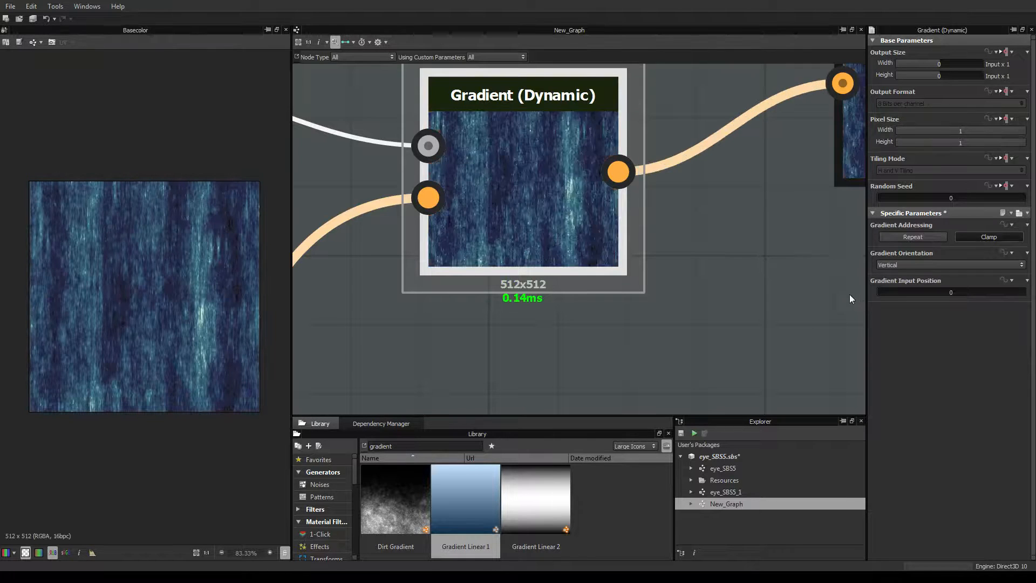
Examine the Blend node's color gradient up close and how it feeds Gradient (Dynamic) and Base Color
scroll(737, 306, down, 4)
middle_drag(560, 329, 637, 181)
scroll(677, 303, down, 2)
middle_drag(648, 317, 667, 262)
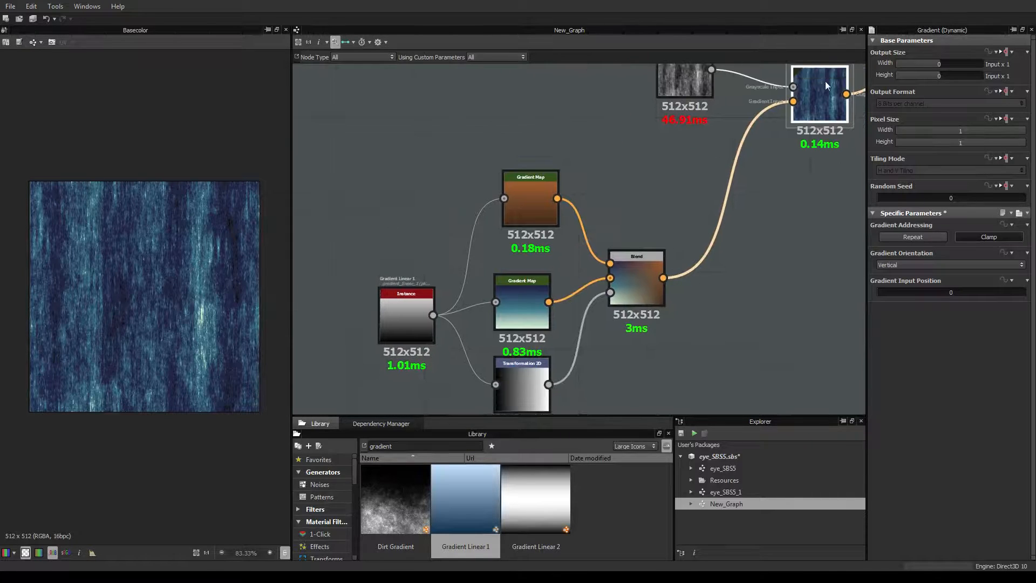
mouse_move(810, 96)
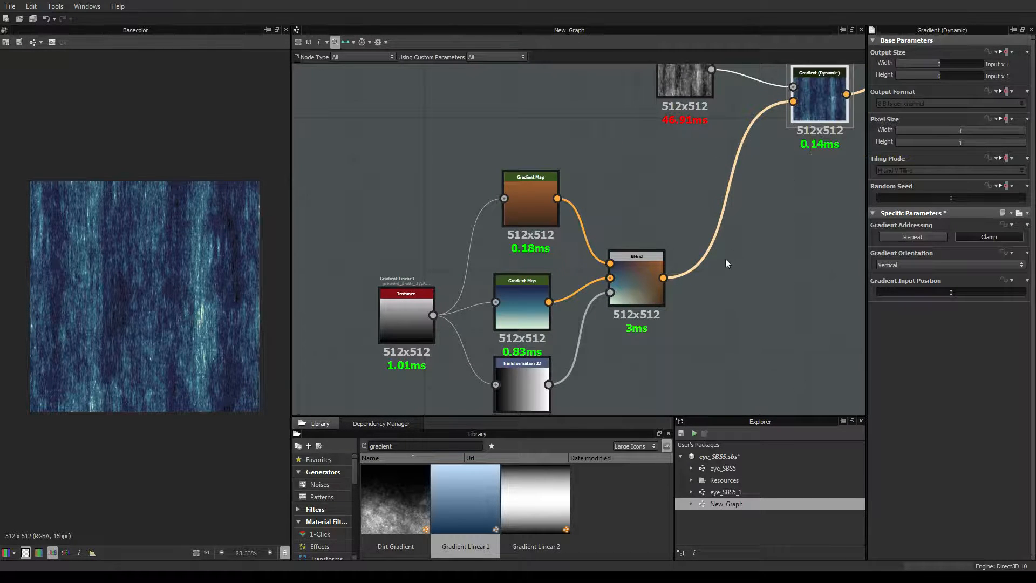
scroll(661, 295, up, 8)
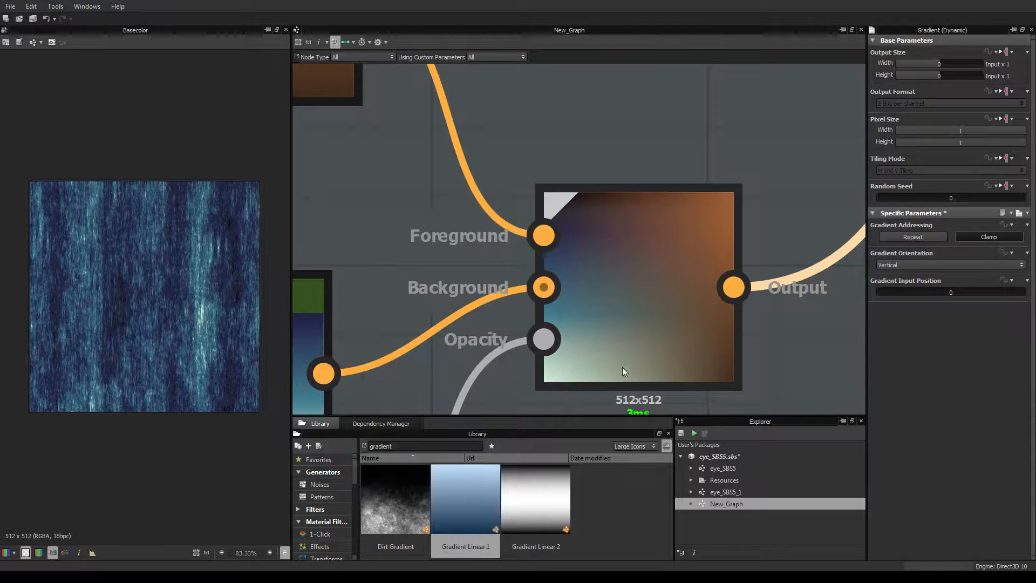
scroll(780, 348, down, 8)
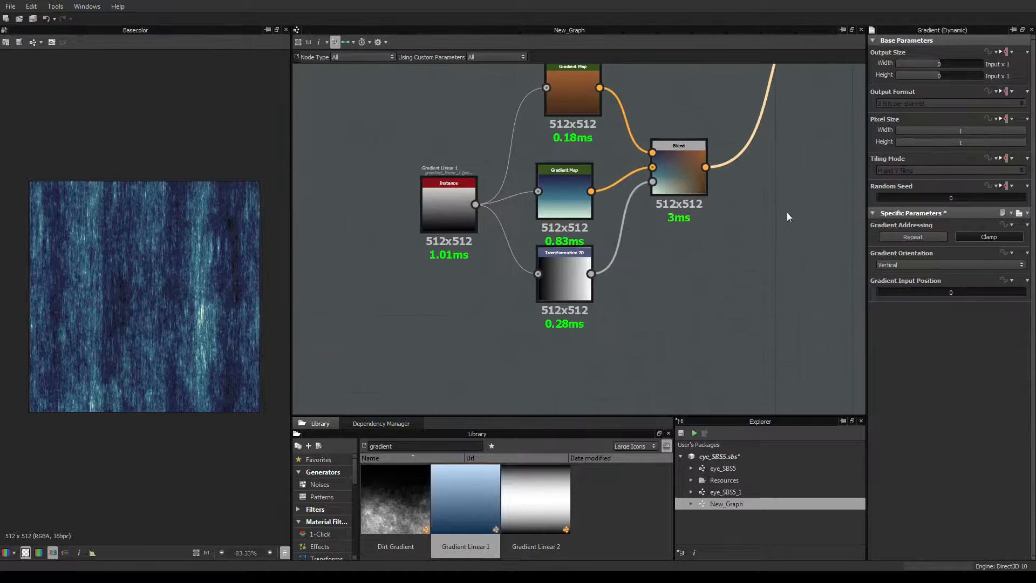
middle_drag(787, 213, 796, 227)
scroll(707, 277, up, 5)
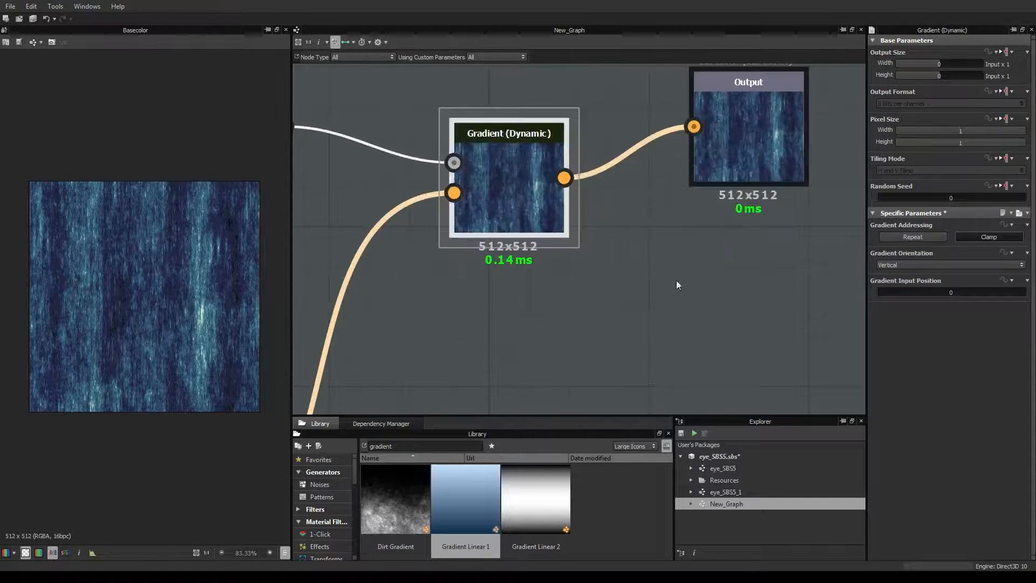
scroll(518, 303, down, 5)
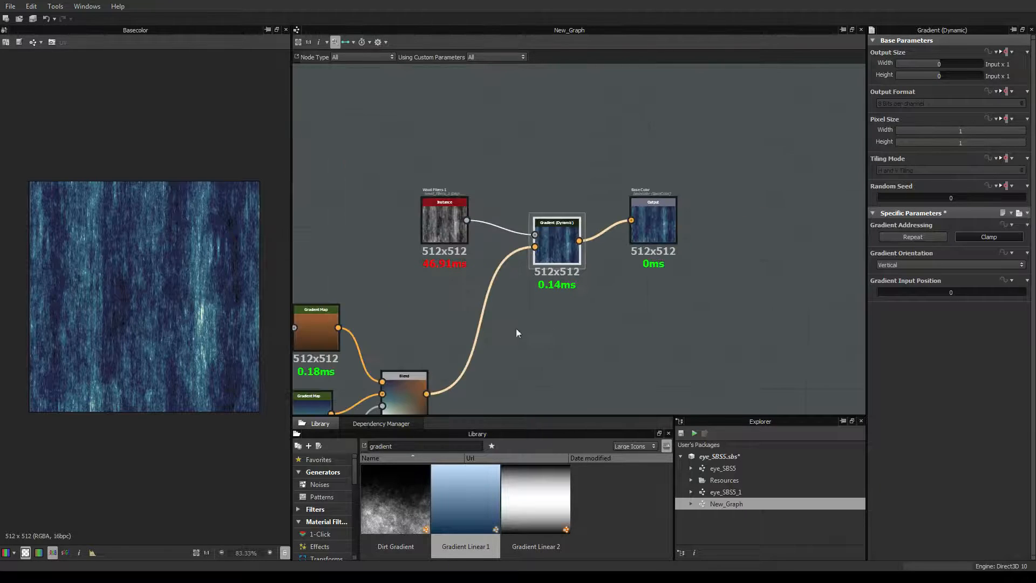
Move the brown Gradient Map slightly away from the Blend node
middle_drag(516, 328, 751, 204)
scroll(615, 245, up, 4)
middle_drag(605, 326, 719, 232)
scroll(707, 232, down, 3)
scroll(690, 225, up, 2)
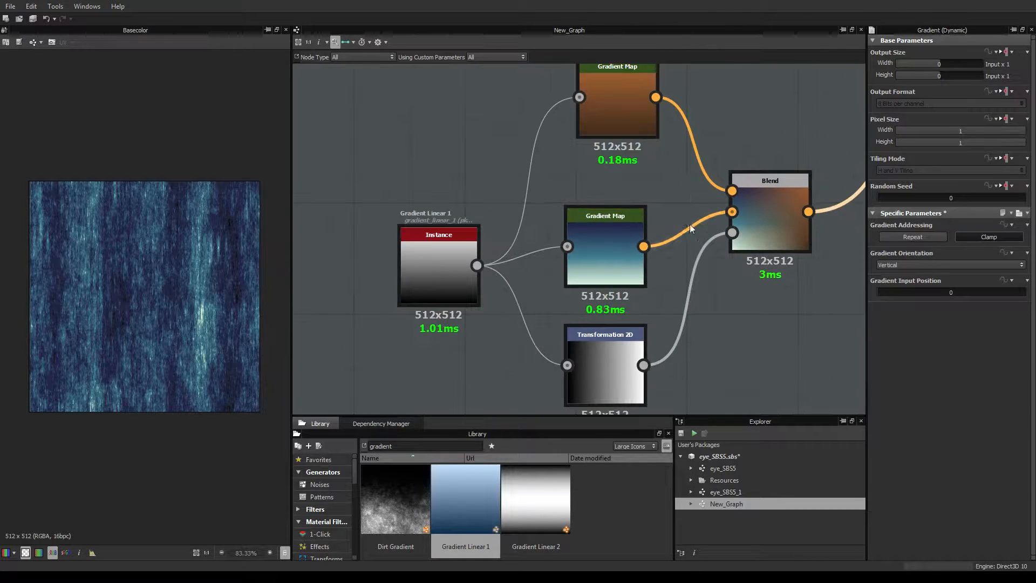
drag(650, 110, 631, 118)
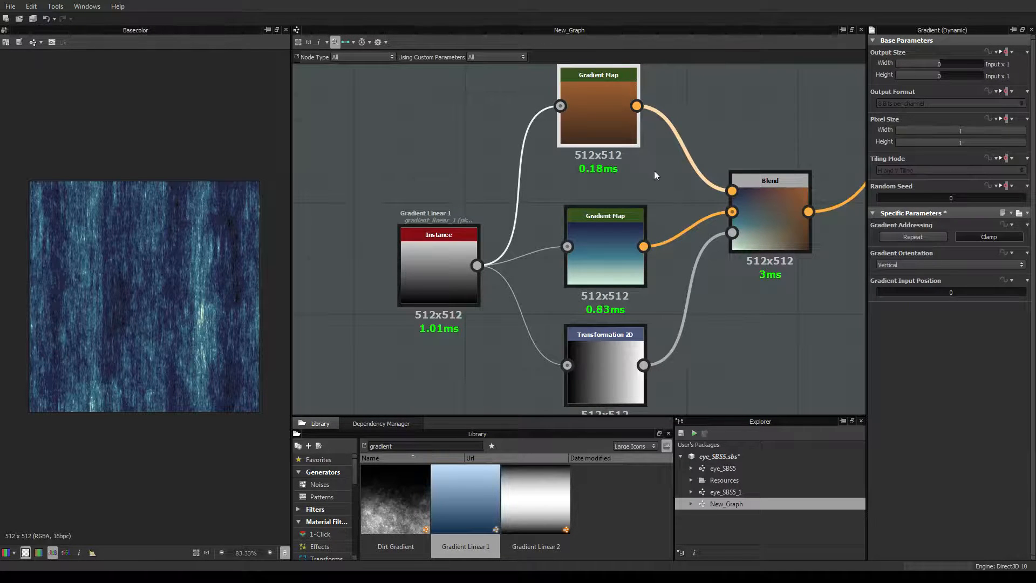
Examine how Gradient Linear 1 feeds both Gradient Maps and the Transformation 2D opacity mask of the Blend
middle_drag(654, 170, 593, 211)
scroll(587, 234, down, 3)
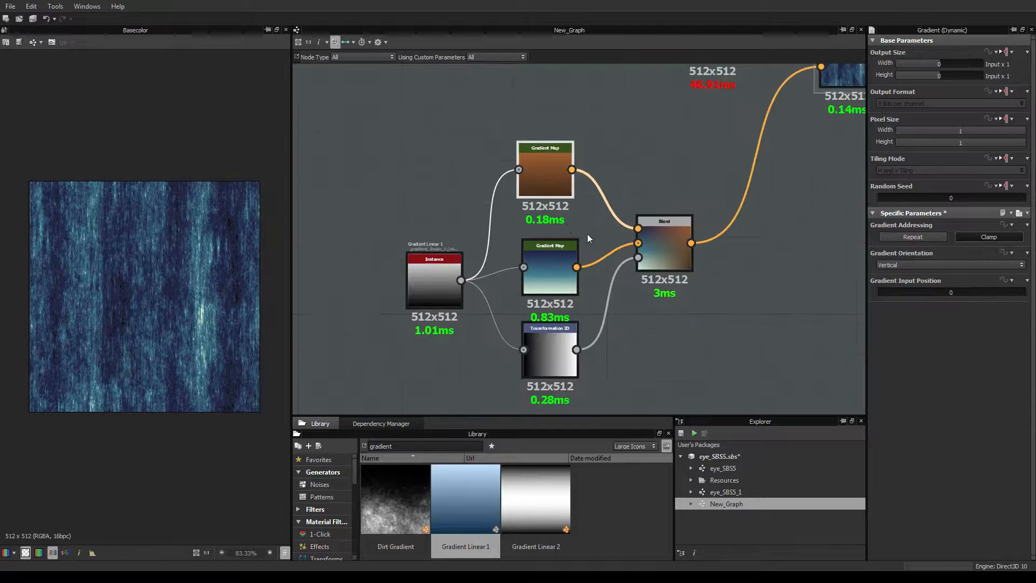
scroll(566, 211, up, 2)
scroll(563, 293, down, 1)
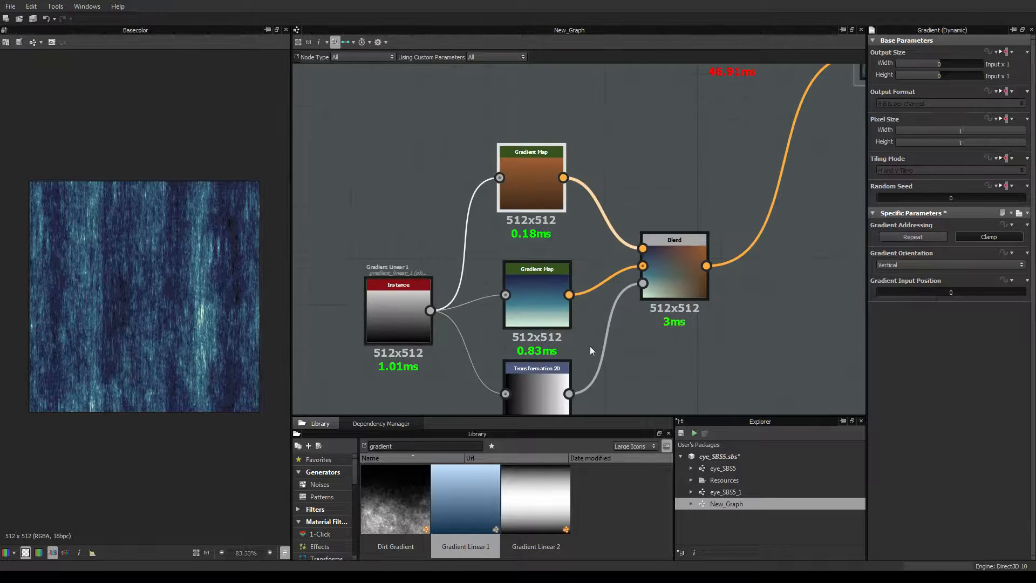
middle_drag(590, 346, 654, 227)
scroll(497, 225, up, 3)
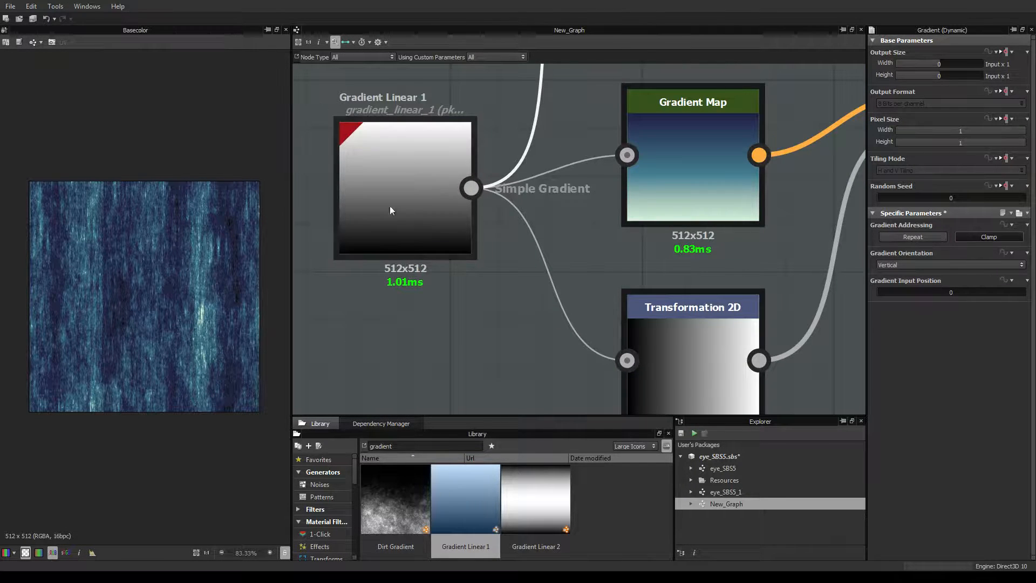
middle_drag(732, 302, 597, 225)
scroll(597, 225, down, 3)
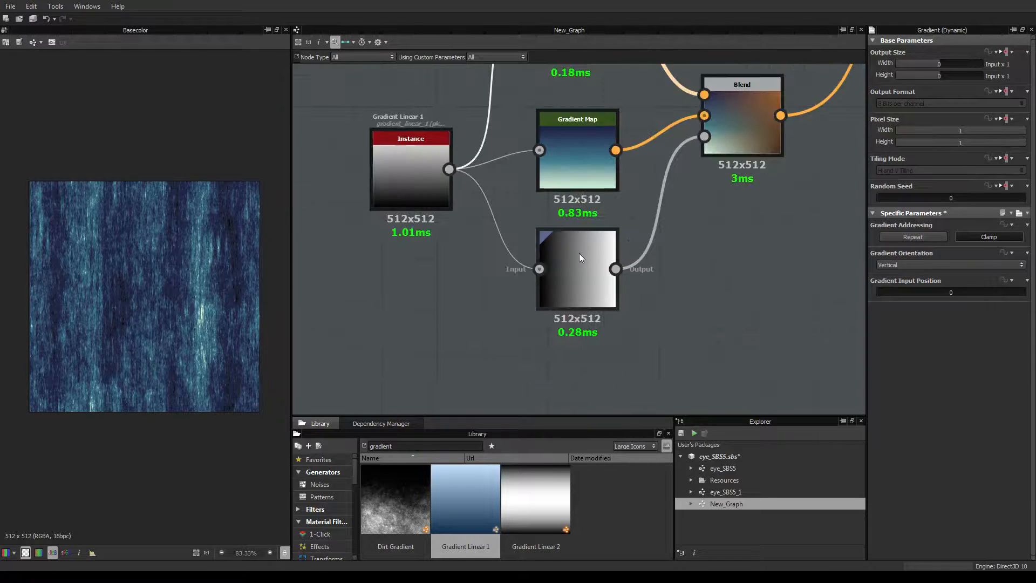
Examine the Transformation 2D mask and trace it through the Blend's opacity input to Gradient (Dynamic) and Base Color
scroll(582, 255, down, 1)
scroll(582, 255, up, 4)
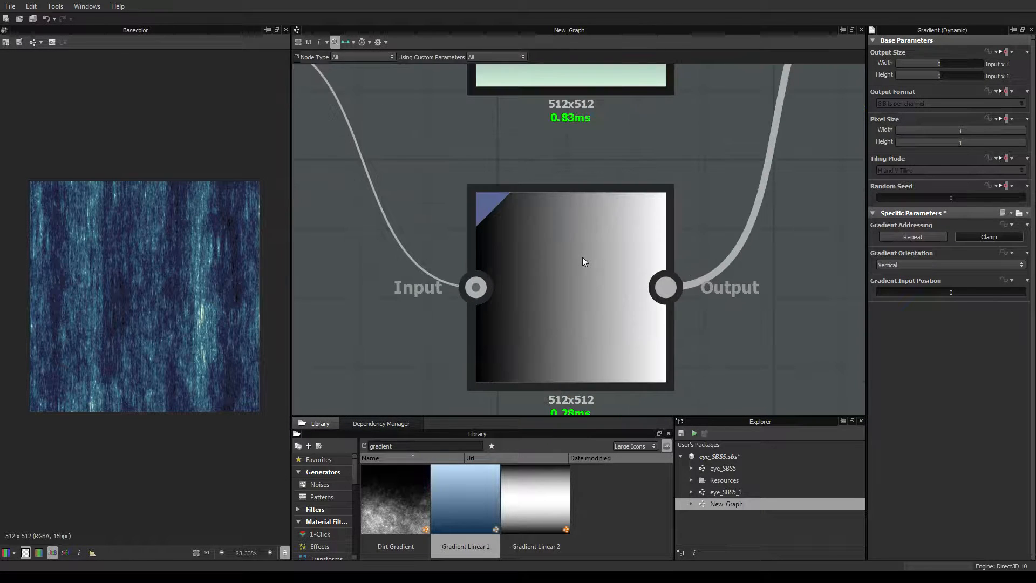
scroll(582, 261, down, 2)
click(582, 259)
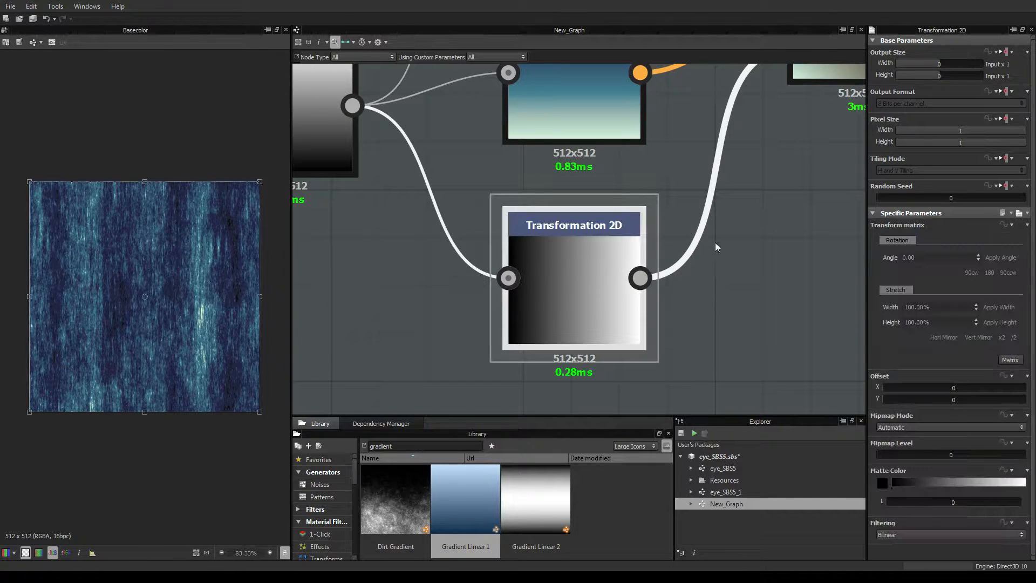
scroll(720, 203, down, 4)
scroll(647, 205, up, 3)
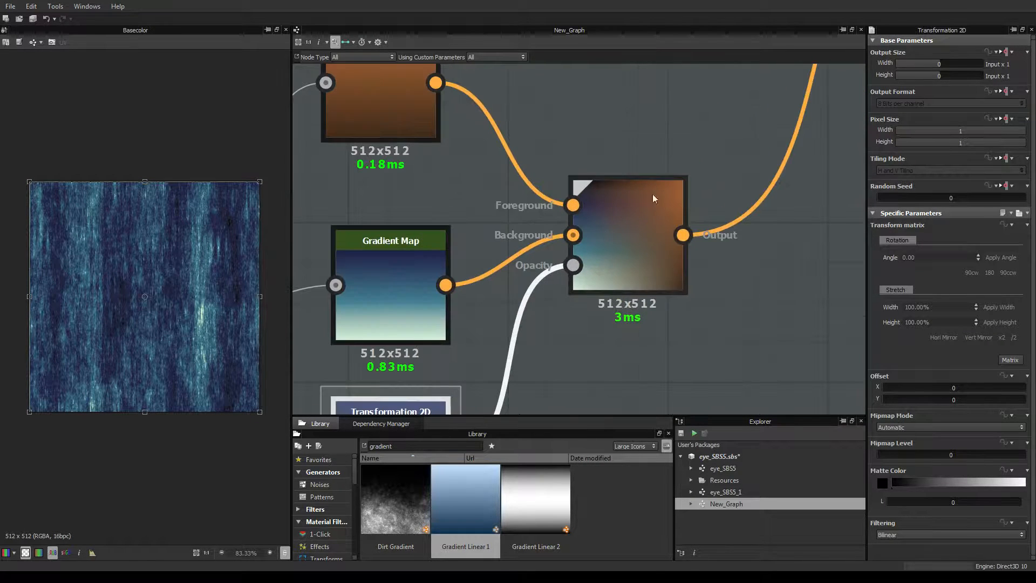
scroll(635, 261, down, 4)
middle_drag(753, 169, 618, 217)
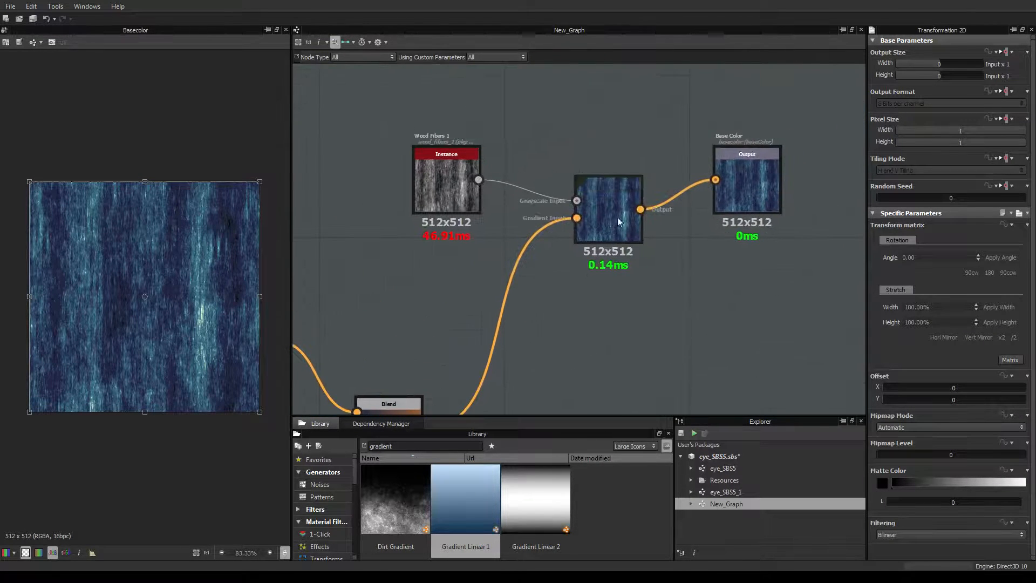
Set Gradient (Dynamic)'s Gradient Input Position to 1
scroll(665, 194, up, 3)
click(555, 203)
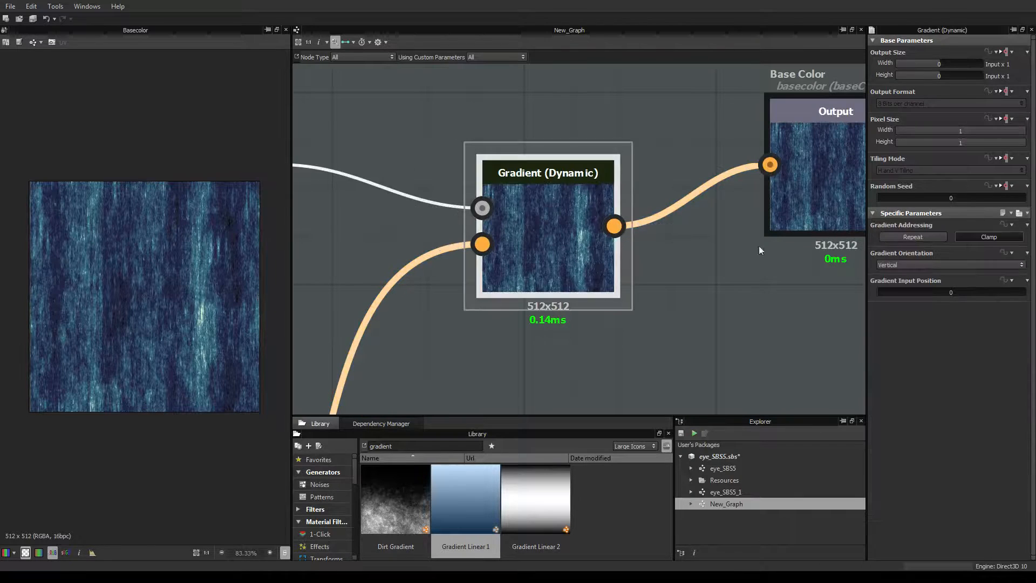
drag(888, 291, 1027, 291)
Lighten the brown Gradient Map's dark key at position 0 to a value (V) of 222
middle_drag(676, 330, 723, 196)
scroll(724, 196, down, 3)
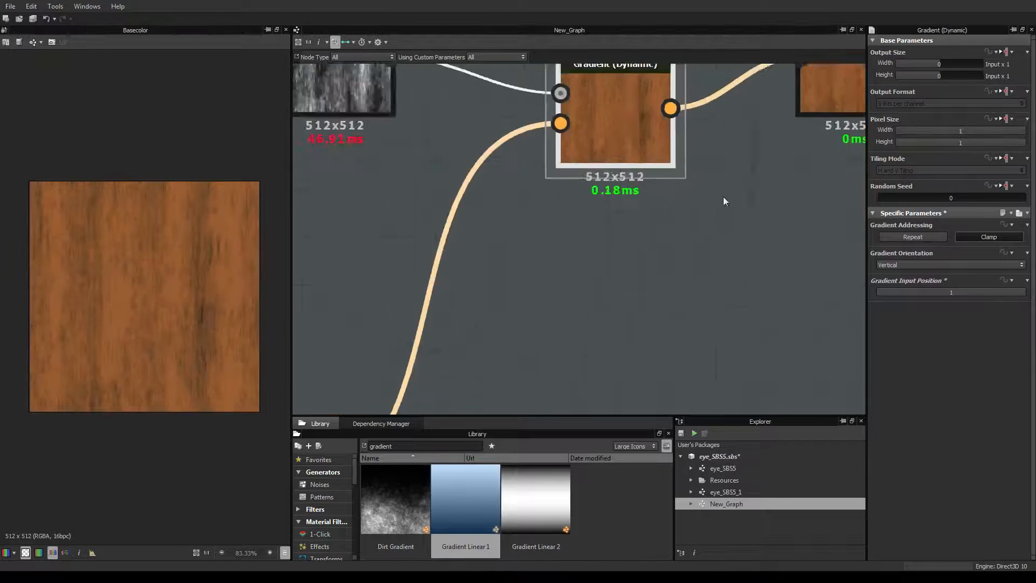
middle_drag(585, 305, 619, 280)
scroll(621, 296, down, 3)
scroll(621, 296, up, 2)
scroll(469, 237, up, 2)
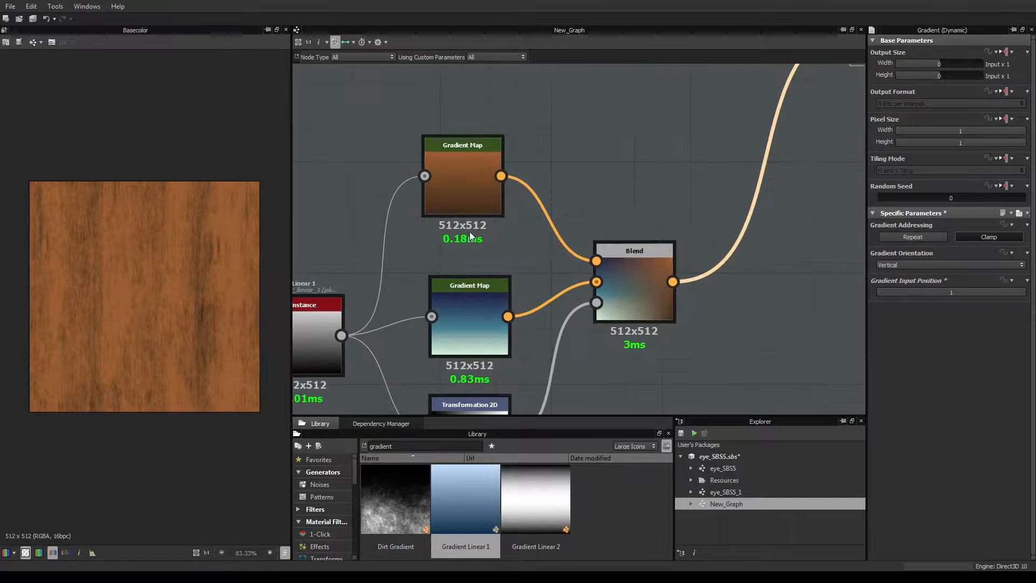
click(469, 183)
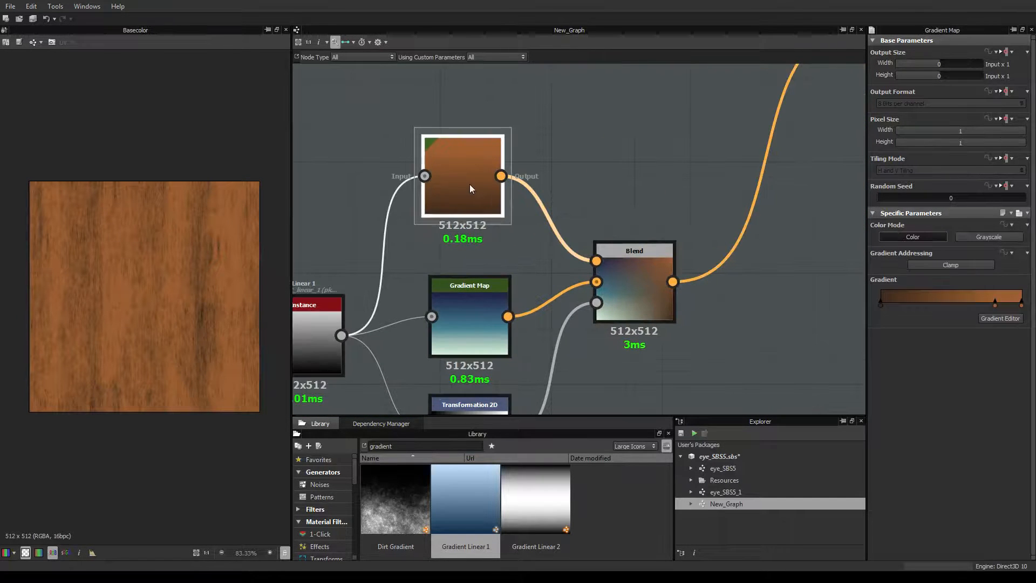
double_click(882, 303)
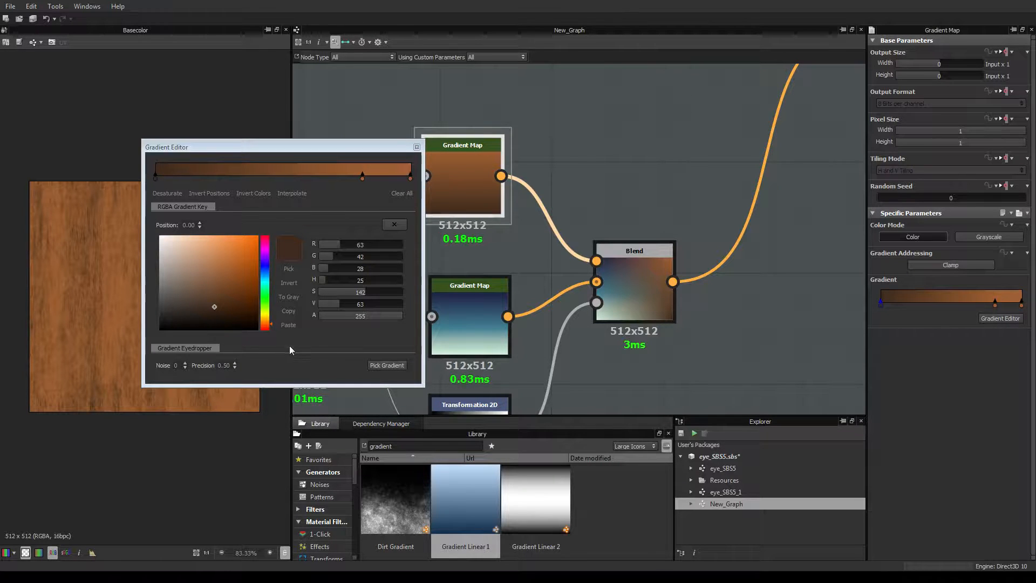
drag(331, 304, 388, 304)
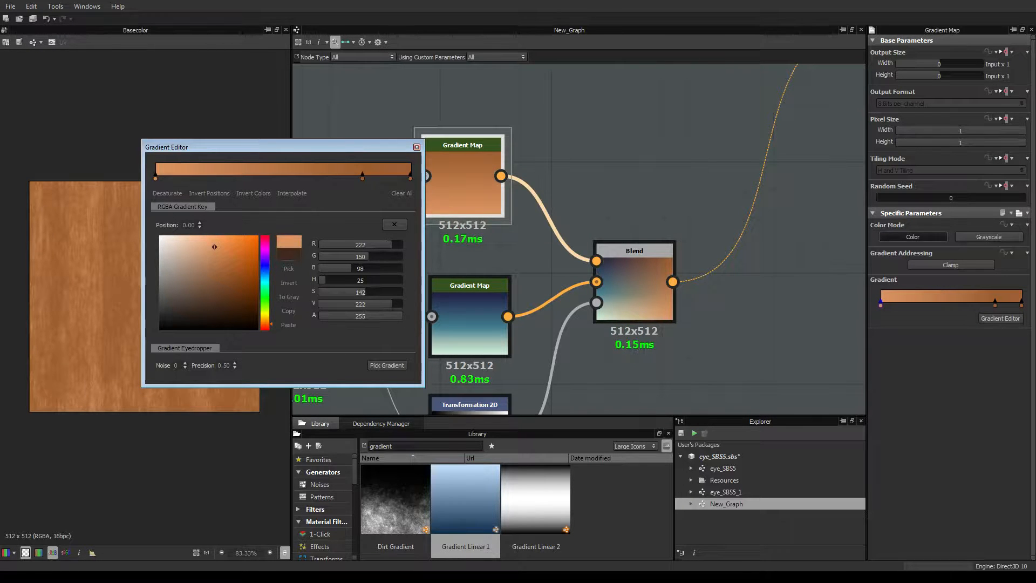
click(416, 147)
Add a Transformation 2D node just below Gradient Linear 1 and rotate it by 180 degrees
middle_drag(501, 269, 621, 233)
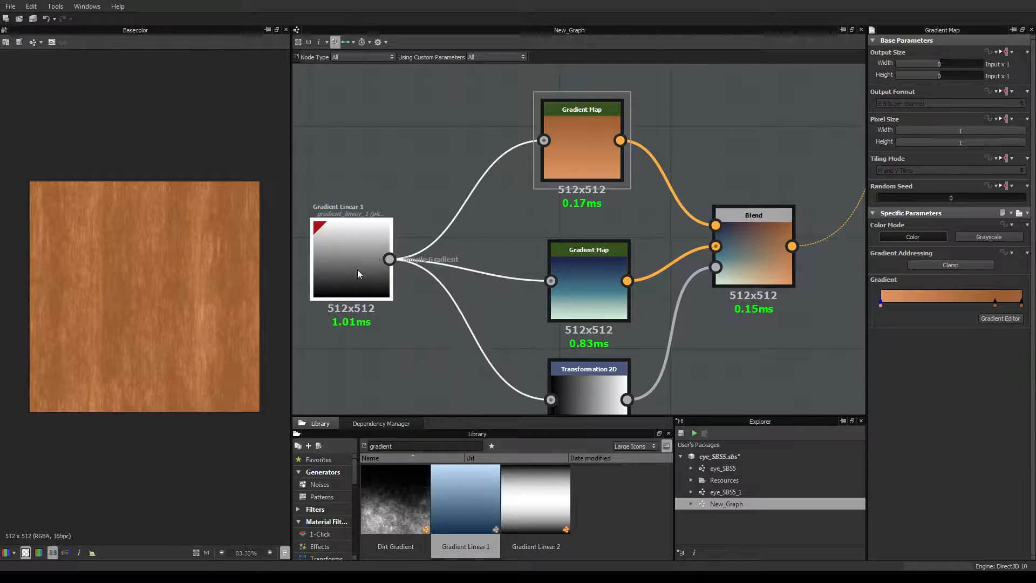
right_click(425, 324)
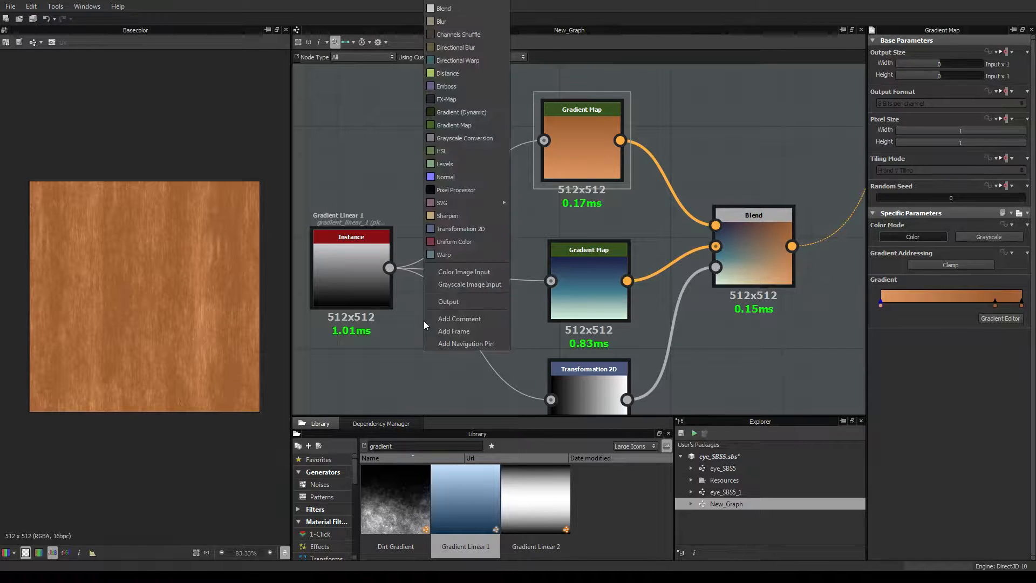
click(476, 228)
drag(415, 324, 413, 351)
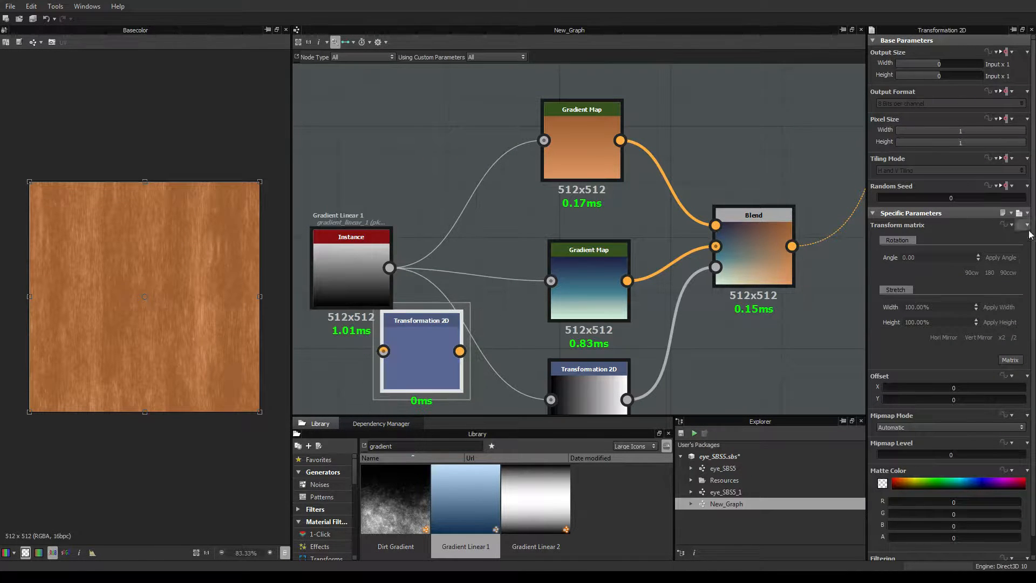
click(989, 273)
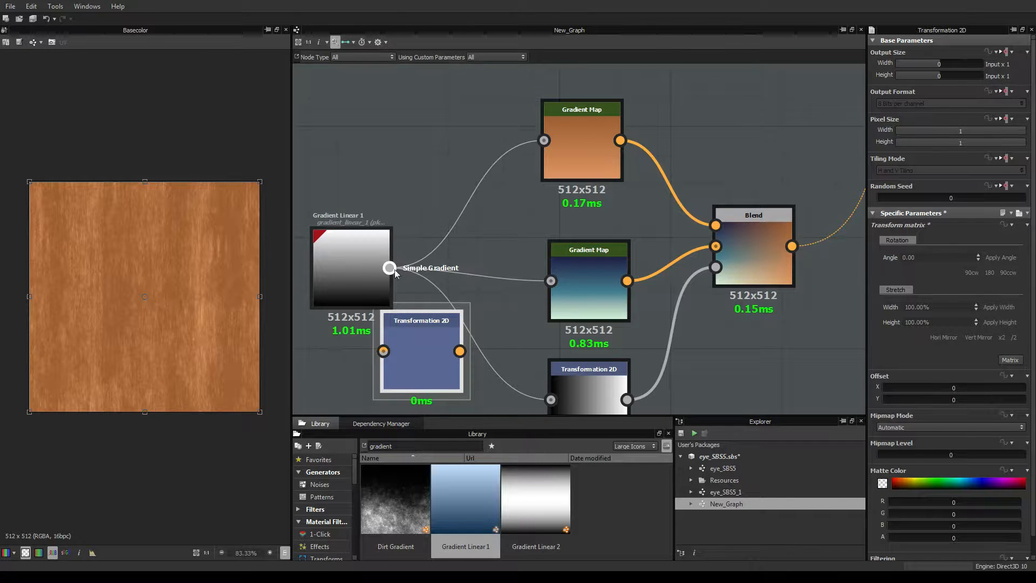
Insert the rotated Transformation 2D between Gradient Linear 1 and both Gradient Maps and the mask's Transformation 2D
shift+drag(390, 267, 459, 351)
drag(384, 352, 390, 268)
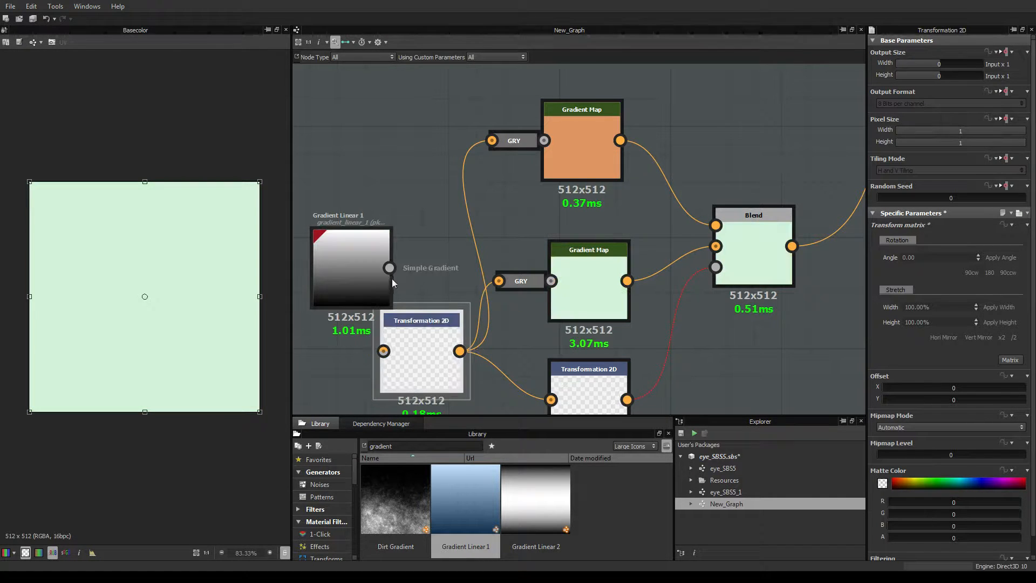
drag(446, 348, 469, 286)
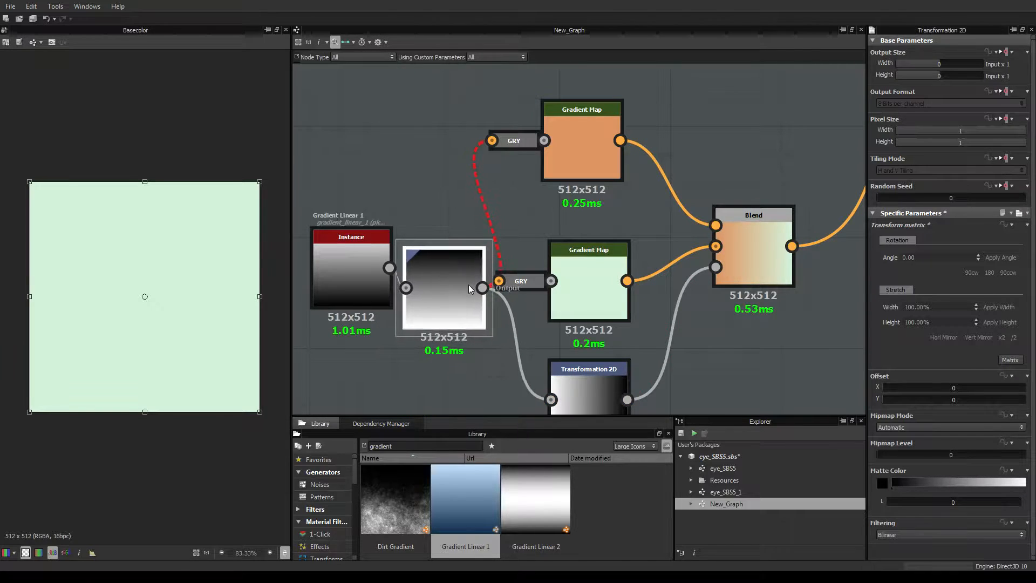
Move the Blend and the blue-green Gradient Map further along the graph, away from the new Transformation 2D
scroll(782, 277, down, 4)
middle_drag(831, 224, 726, 267)
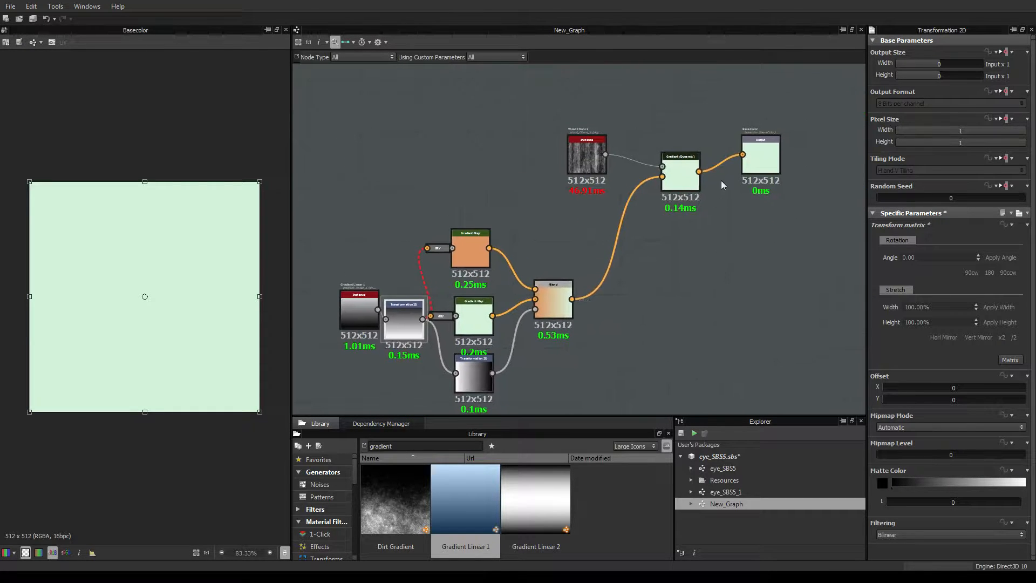
scroll(684, 277, up, 2)
middle_drag(597, 289, 740, 181)
scroll(766, 241, down, 3)
middle_drag(816, 201, 695, 265)
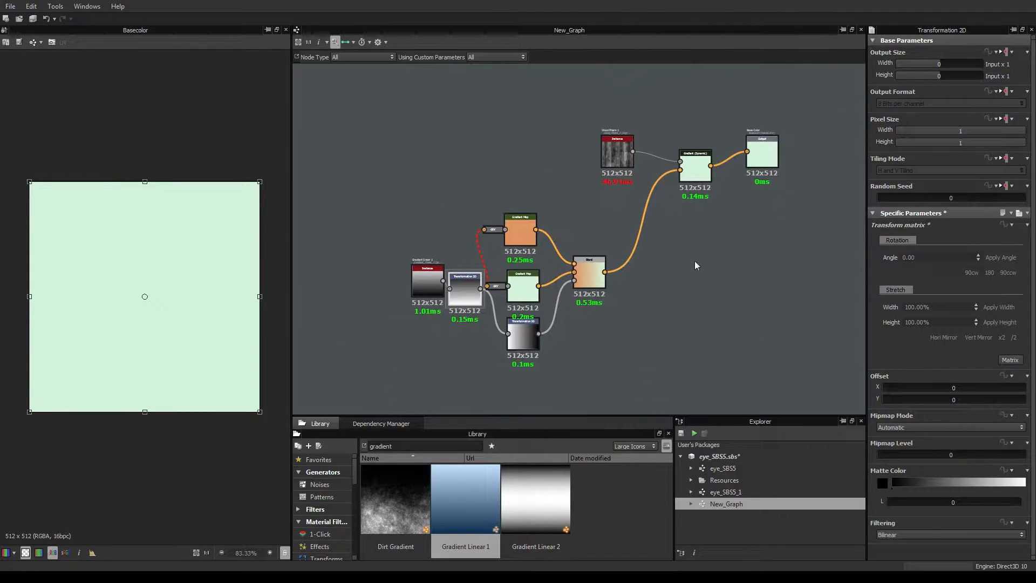
drag(593, 272, 636, 265)
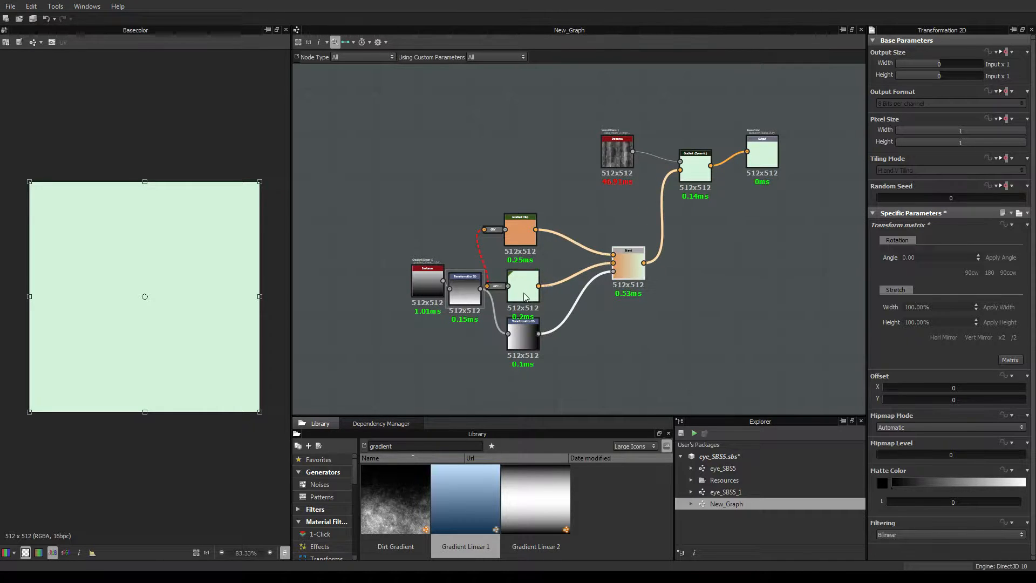
drag(524, 297, 563, 290)
Delete the grayscale conversion nodes before both Gradient Maps and connect the new Transformation 2D directly to each map
click(532, 282)
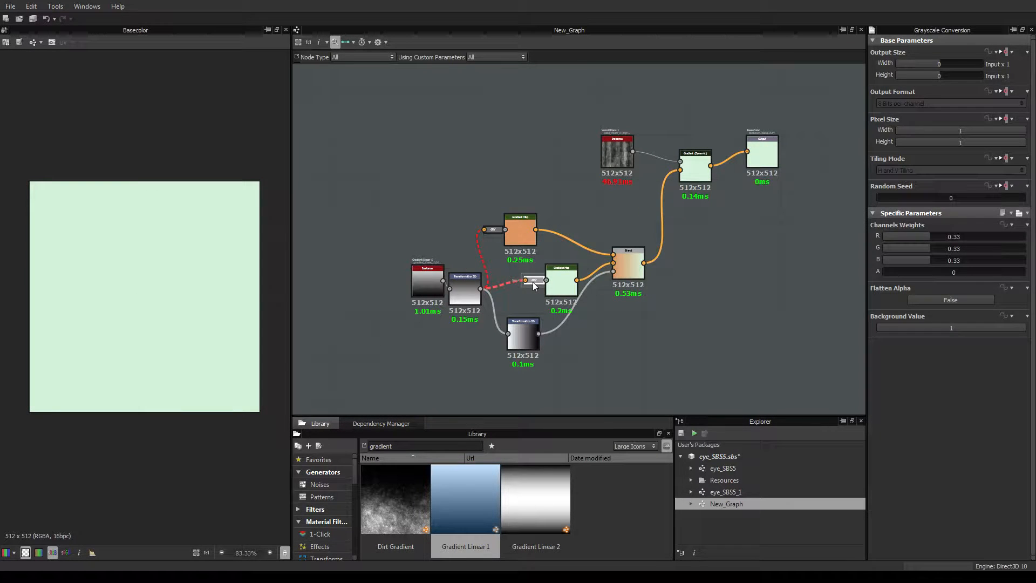
key(Delete)
drag(481, 289, 546, 280)
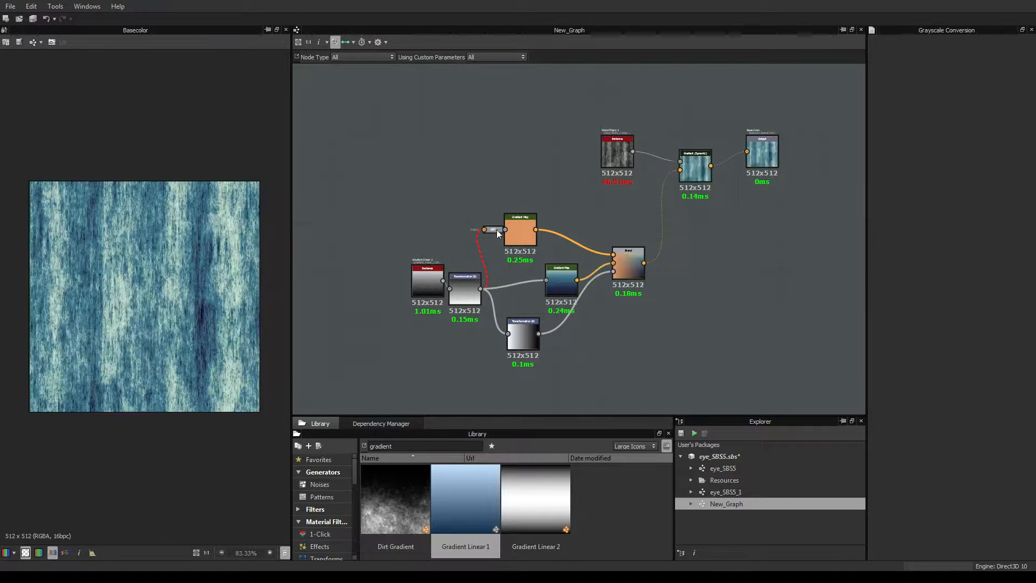
click(491, 229)
key(Delete)
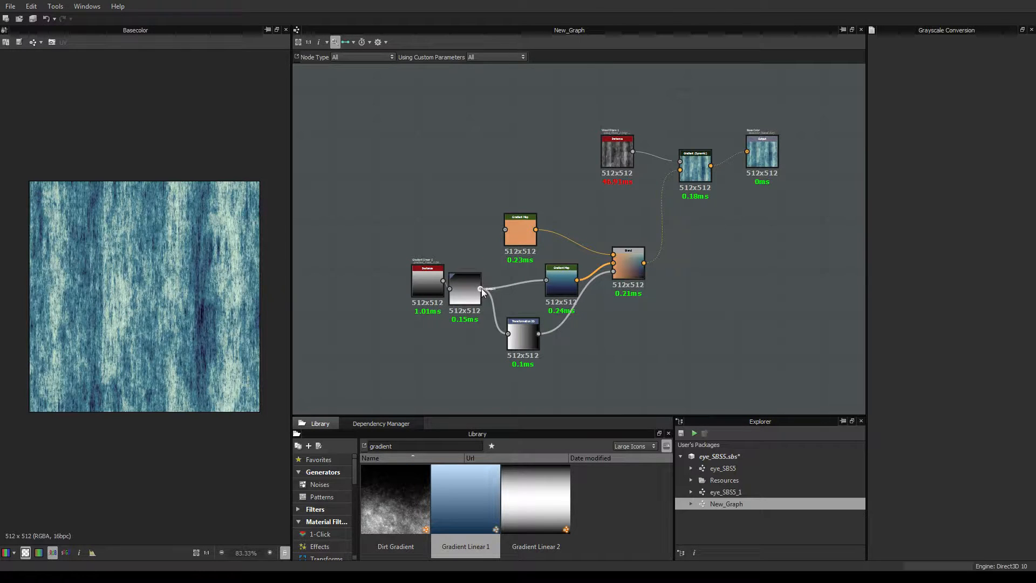
drag(482, 288, 505, 229)
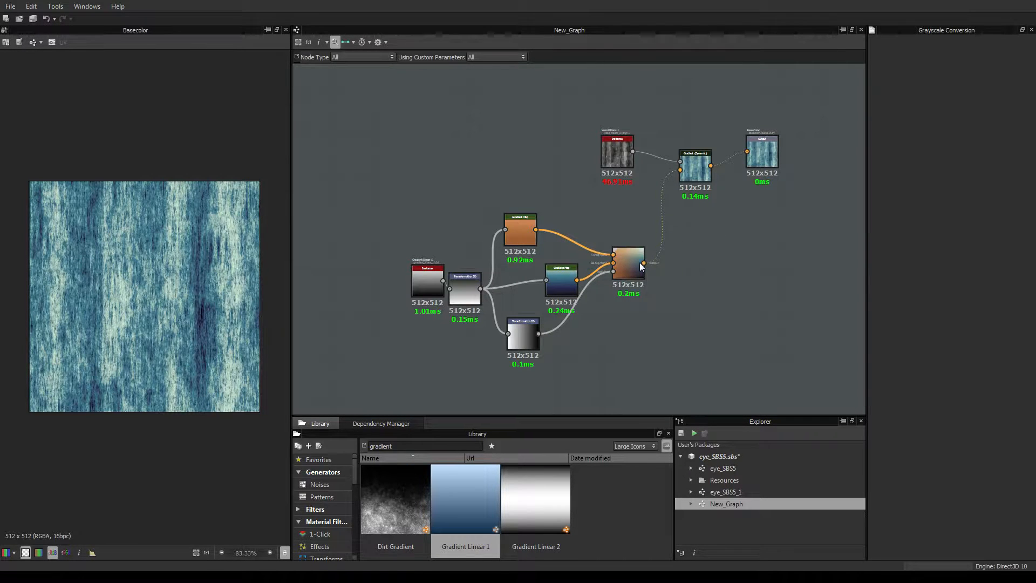
Preview the brown Gradient Map and invert the positions of its gradient keys
click(760, 146)
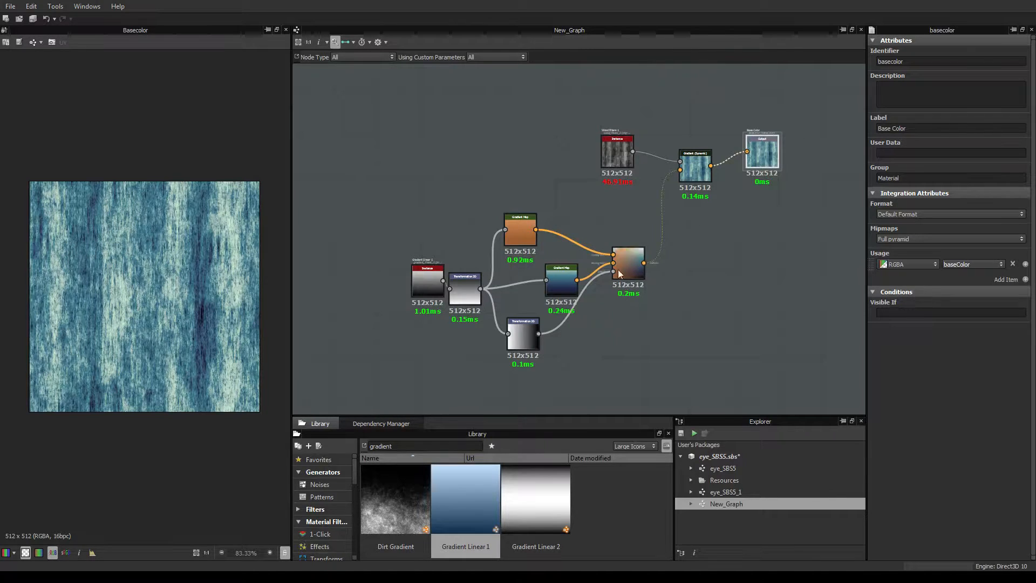
middle_drag(696, 300, 573, 271)
middle_drag(665, 148, 687, 212)
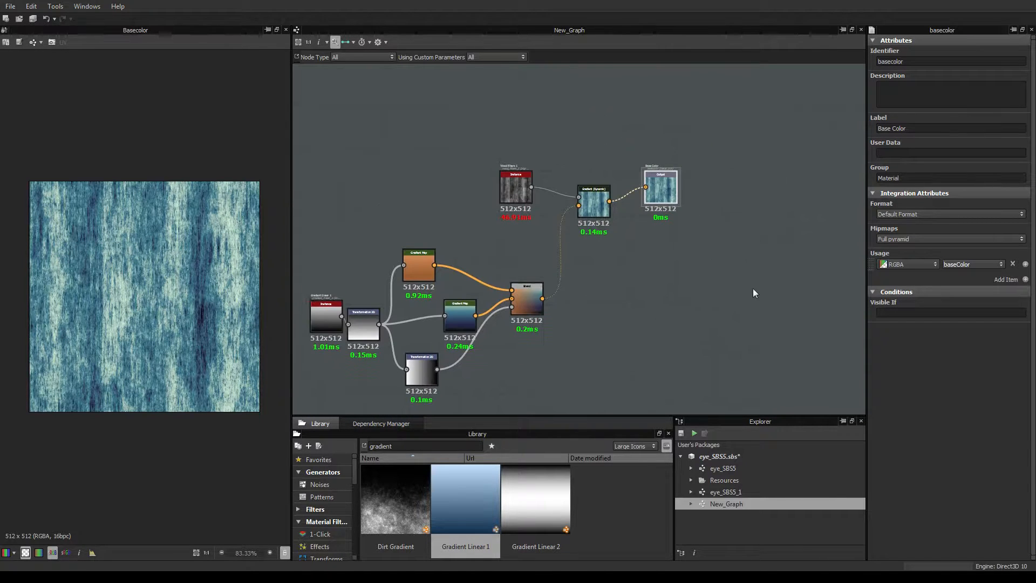
middle_drag(720, 272, 843, 228)
double_click(548, 227)
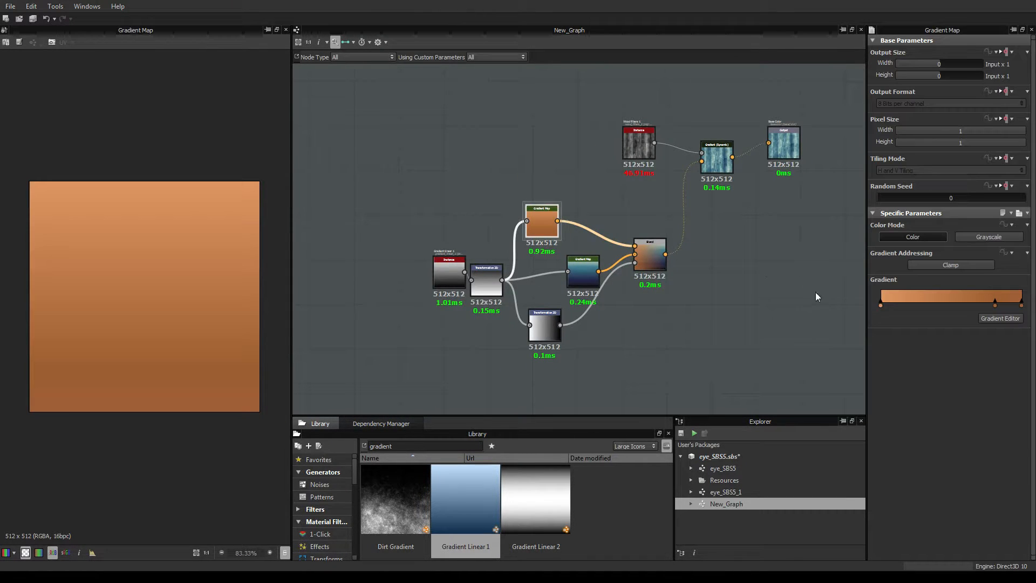
click(881, 305)
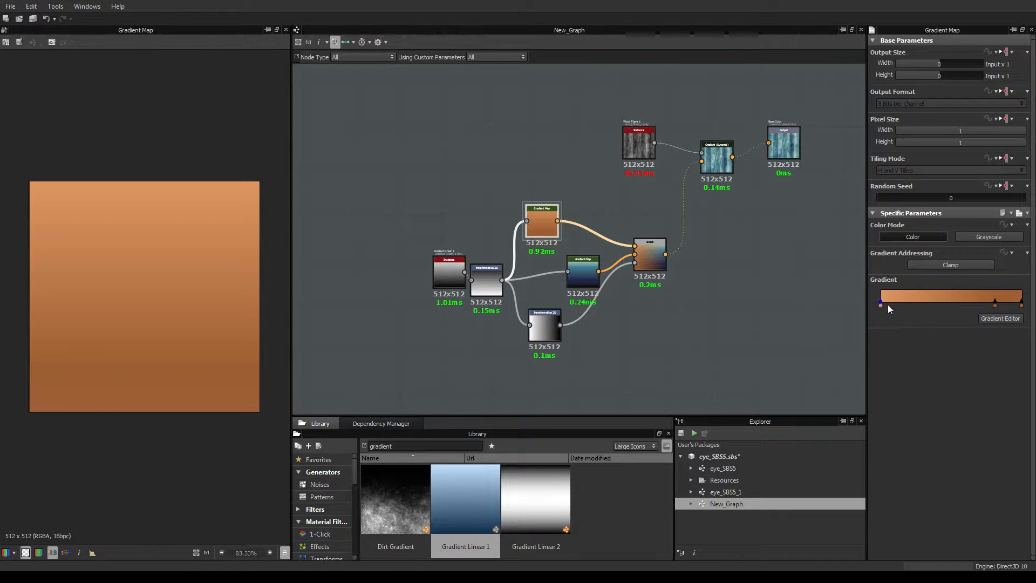
click(990, 318)
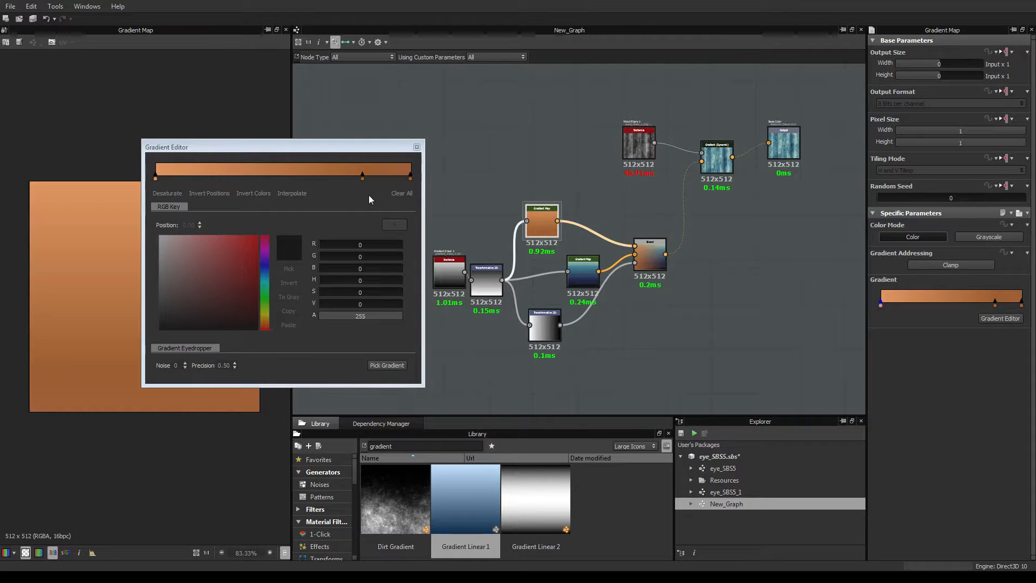
drag(364, 178, 209, 193)
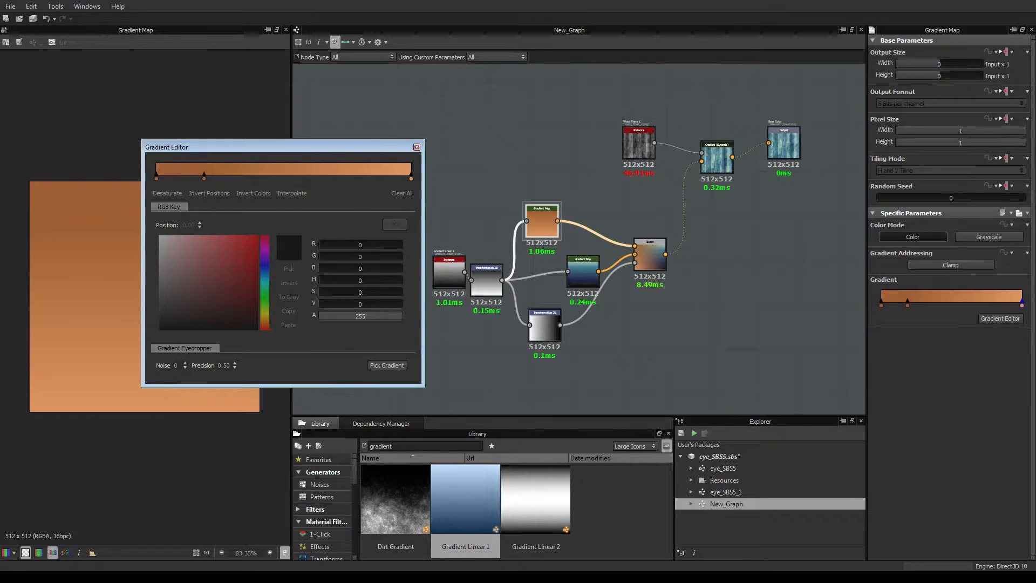
click(417, 147)
Preview the Base Color output and sweep Gradient (Dynamic)'s Gradient Input Position, ending at 1
click(771, 155)
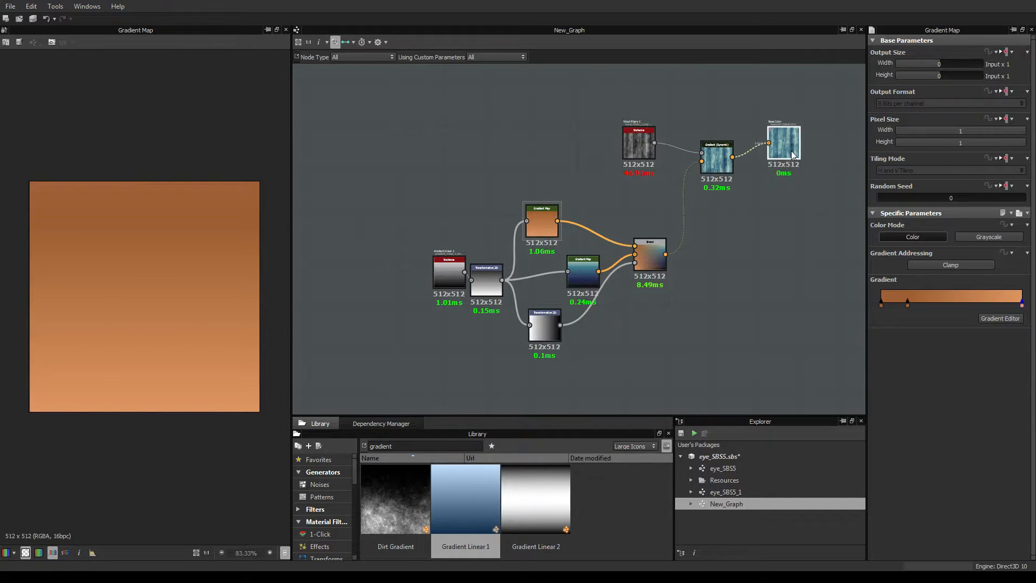
click(717, 158)
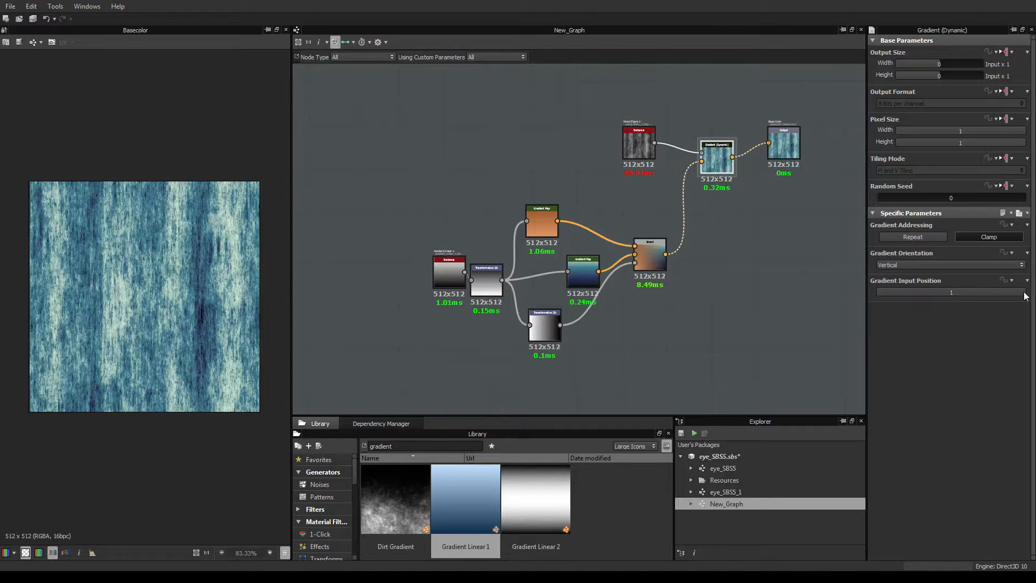
mouse_move(1025, 293)
mouse_down()
mouse_move(823, 299)
mouse_move(1025, 300)
mouse_up()
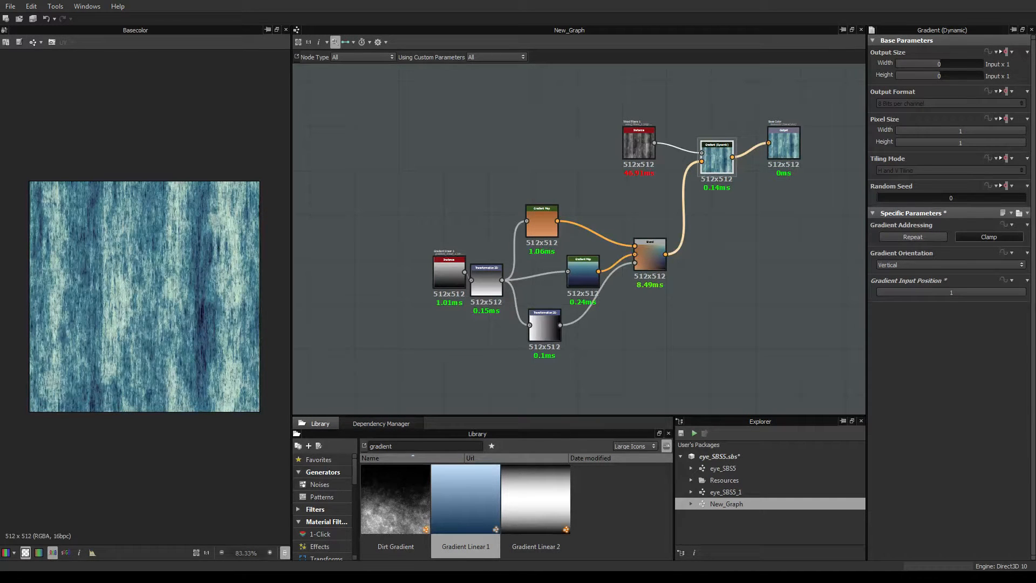
scroll(747, 252, down, 2)
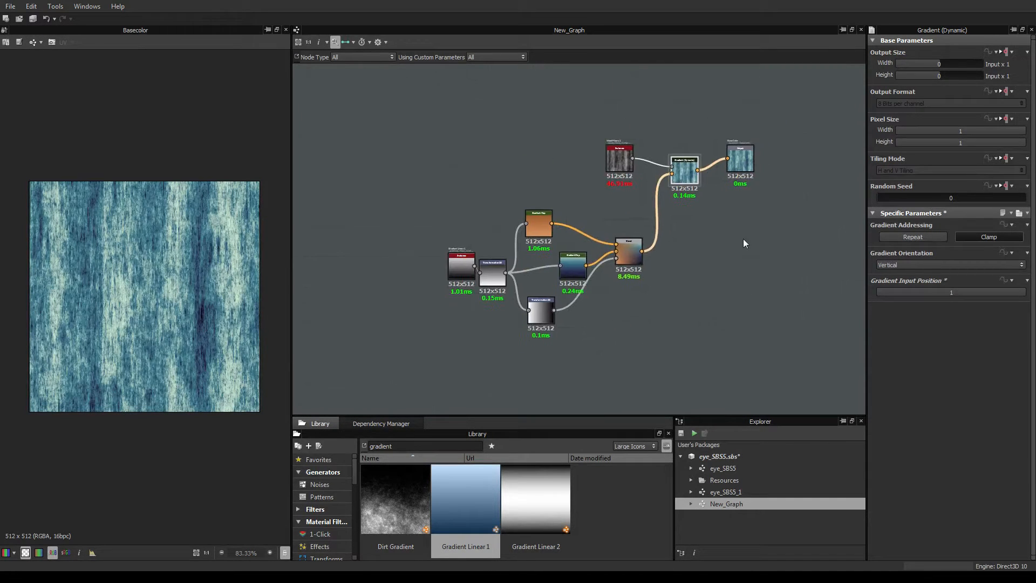